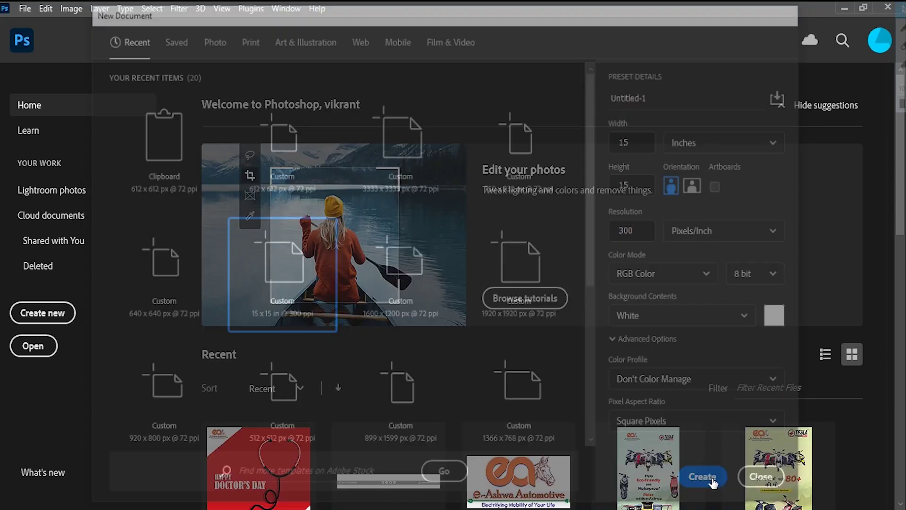
Step: Fill the 15x15 in, 300 ppi canvas with bright yellow #ffde00 using the paint bucket
scroll(483, 279, up, 1)
scroll(483, 278, down, 2)
scroll(483, 278, down, 1)
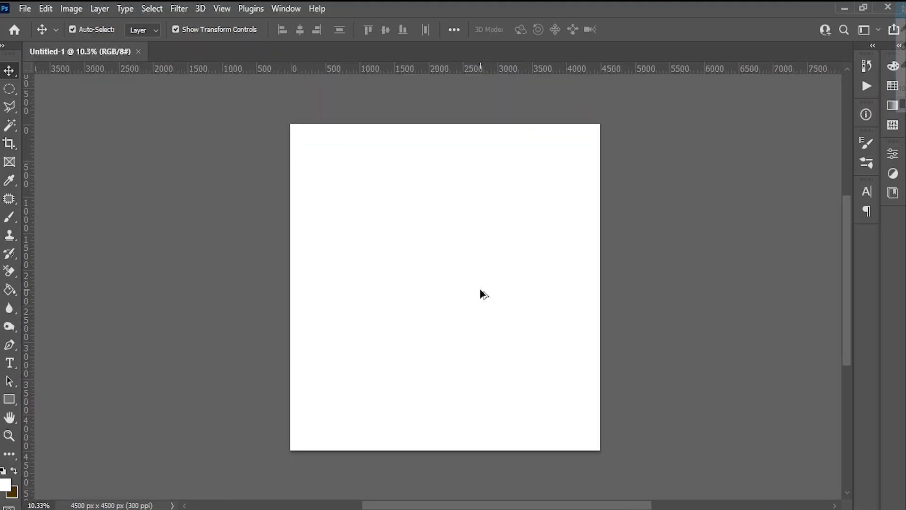
scroll(483, 278, up, 1)
click(9, 292)
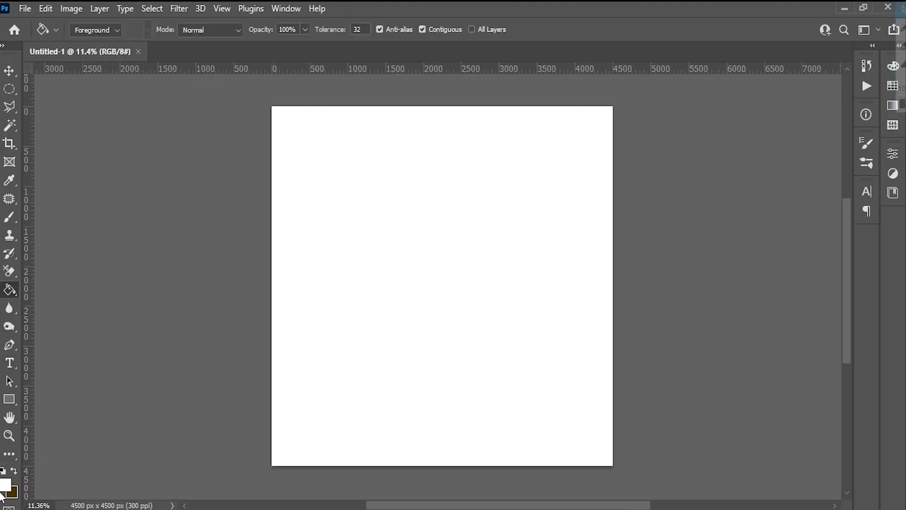
click(6, 483)
drag(720, 270, 736, 264)
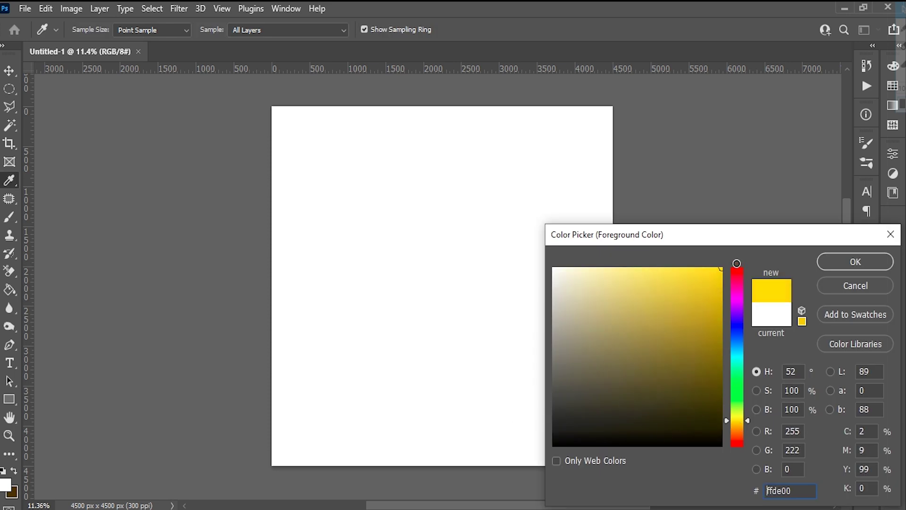
click(852, 263)
click(440, 256)
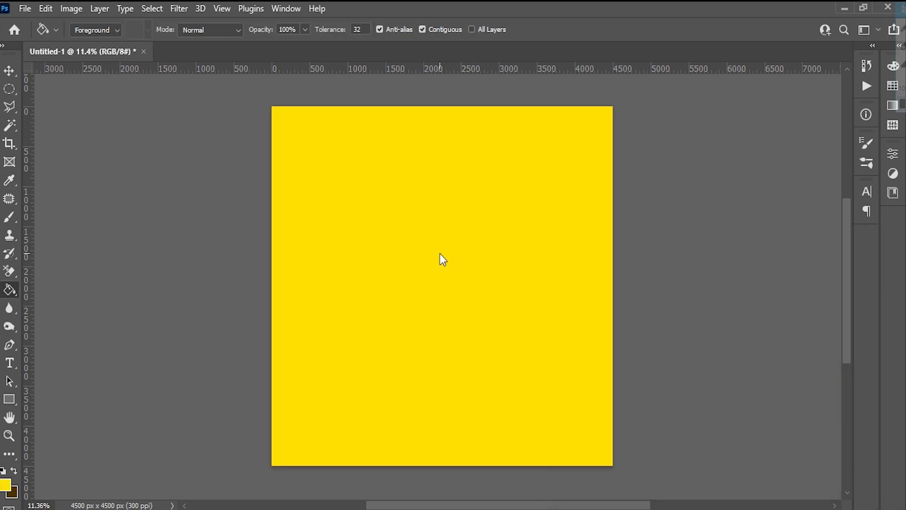
Step: Add a reversed radial Gradient Fill layer at 199% scale to darken the canvas edges
click(8, 71)
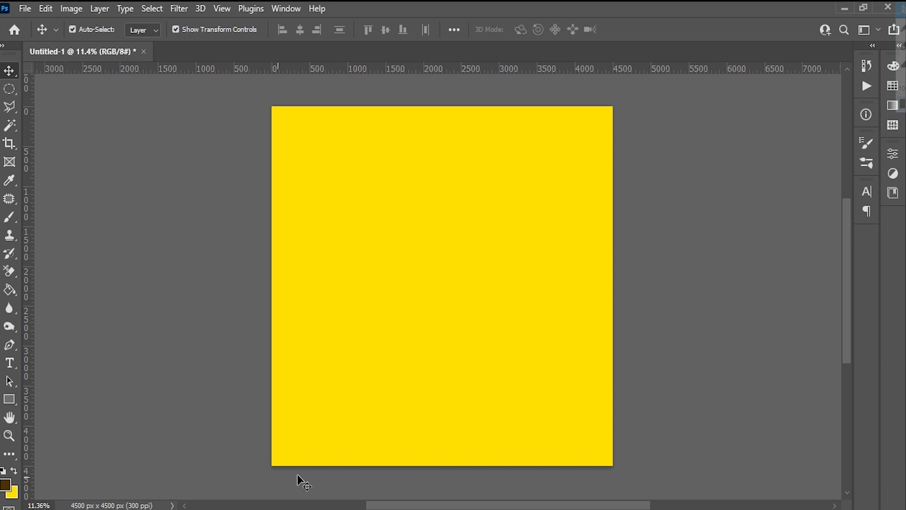
key(F7)
click(772, 486)
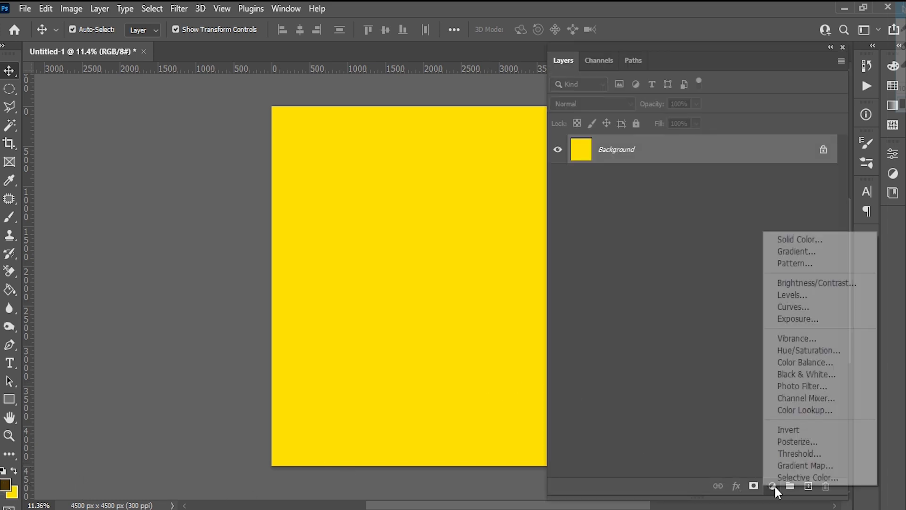
click(786, 250)
click(713, 228)
click(713, 254)
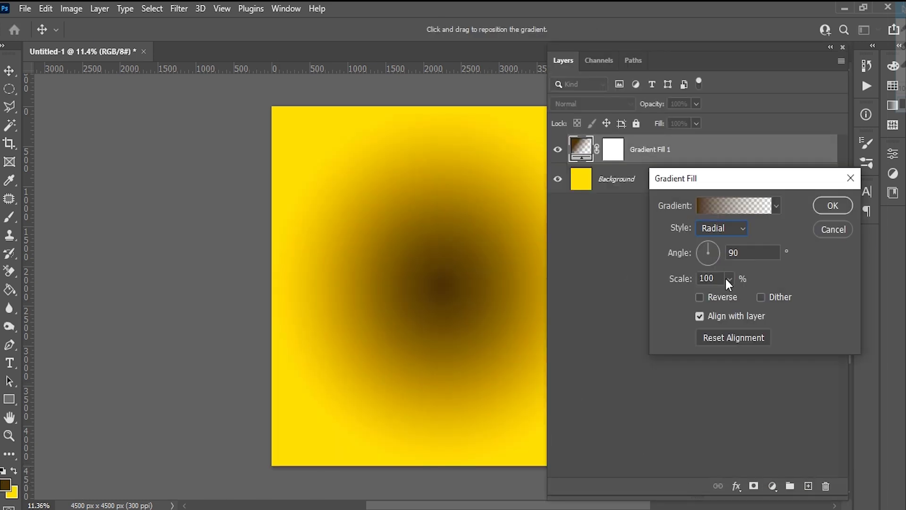
click(700, 296)
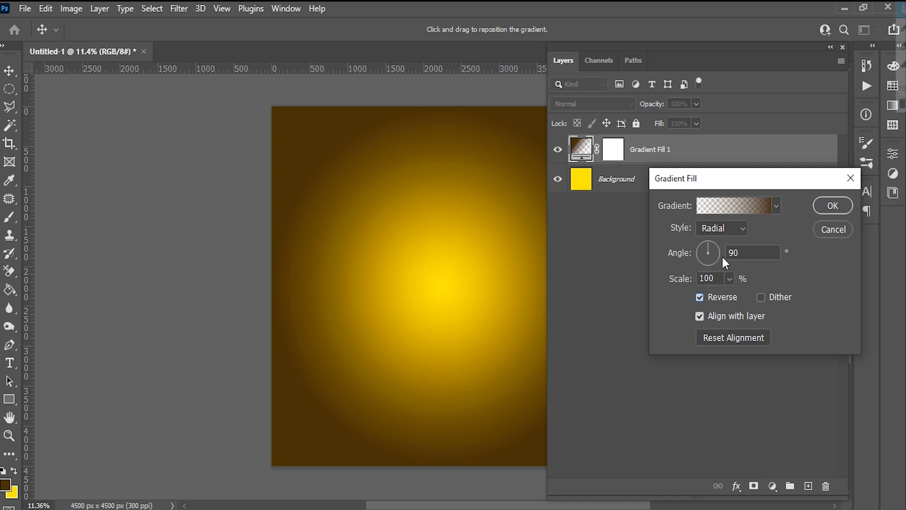
drag(731, 293, 735, 293)
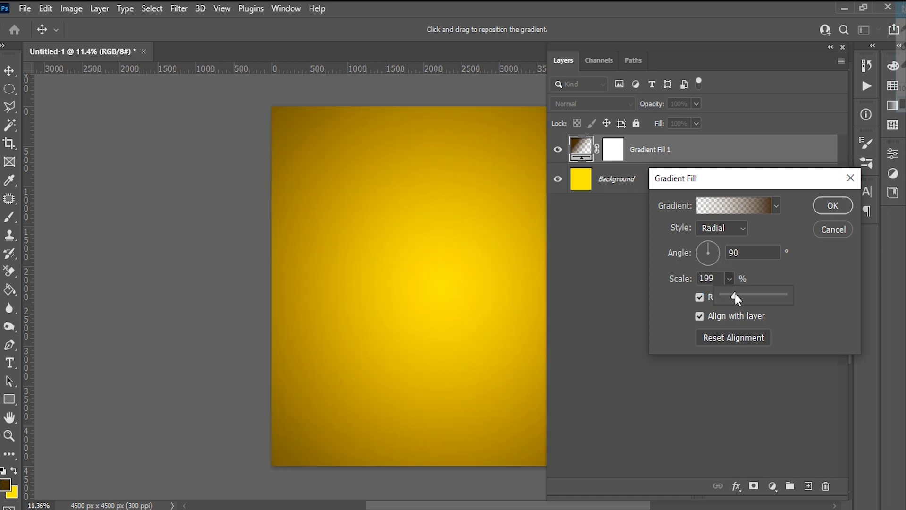
click(832, 206)
click(843, 48)
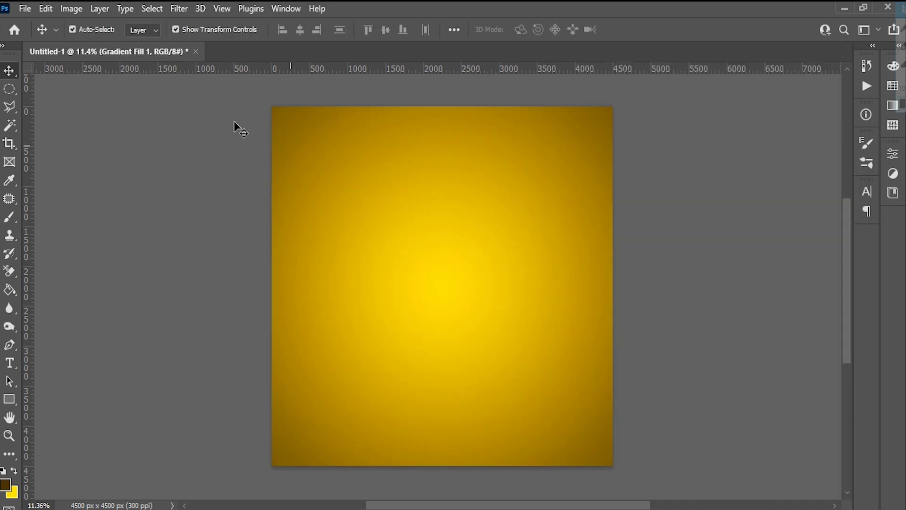
click(24, 9)
Step: Open the protein jar photo from Downloads and select the jar with Select Subject
click(38, 35)
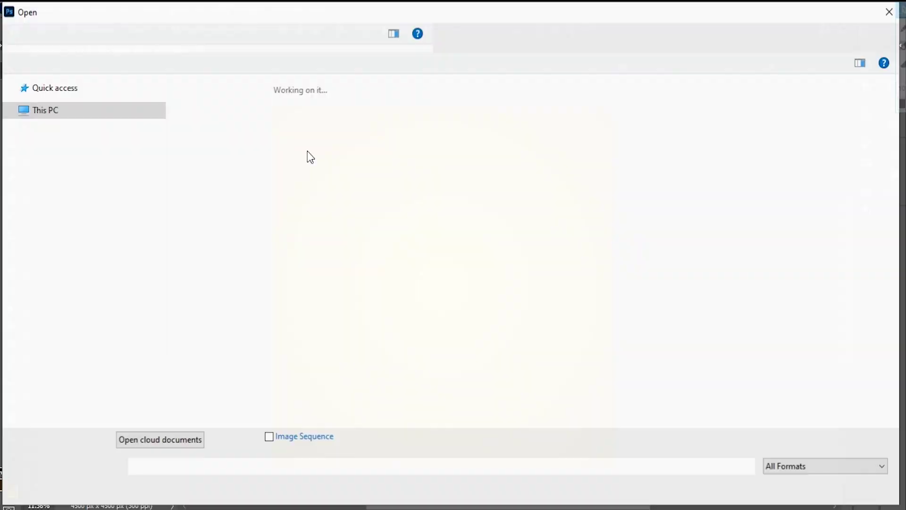
click(95, 127)
click(358, 138)
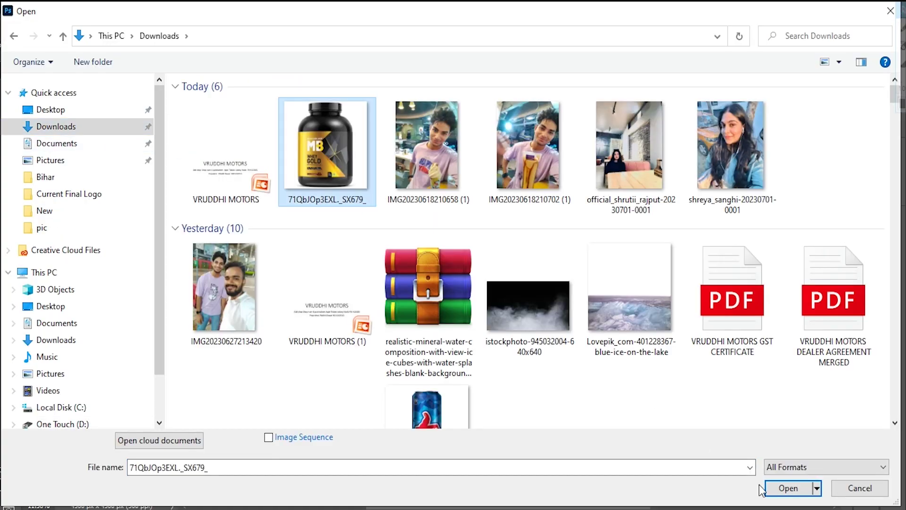
click(765, 488)
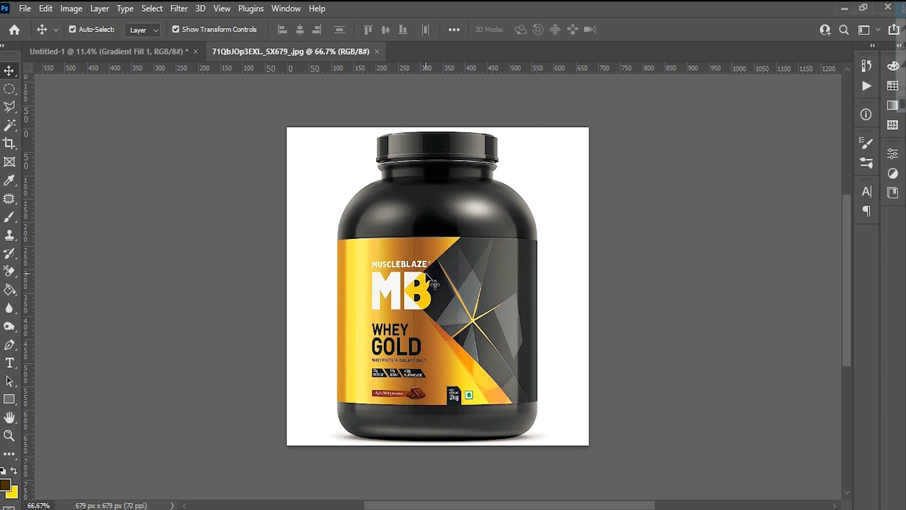
click(151, 9)
click(245, 172)
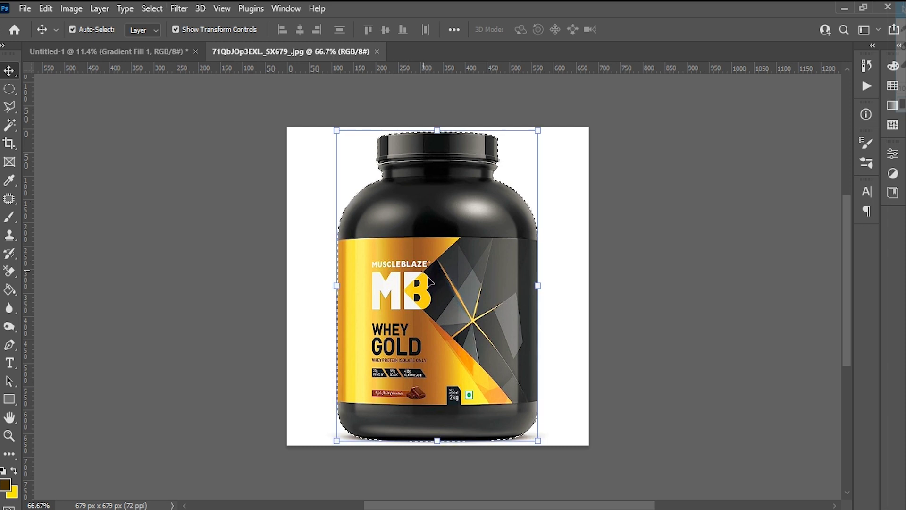
Step: Move the cut-out jar onto the yellow poster, enlarge and centre it, then add an empty layer
key(ctrl+BackSpace)
drag(430, 280, 129, 55)
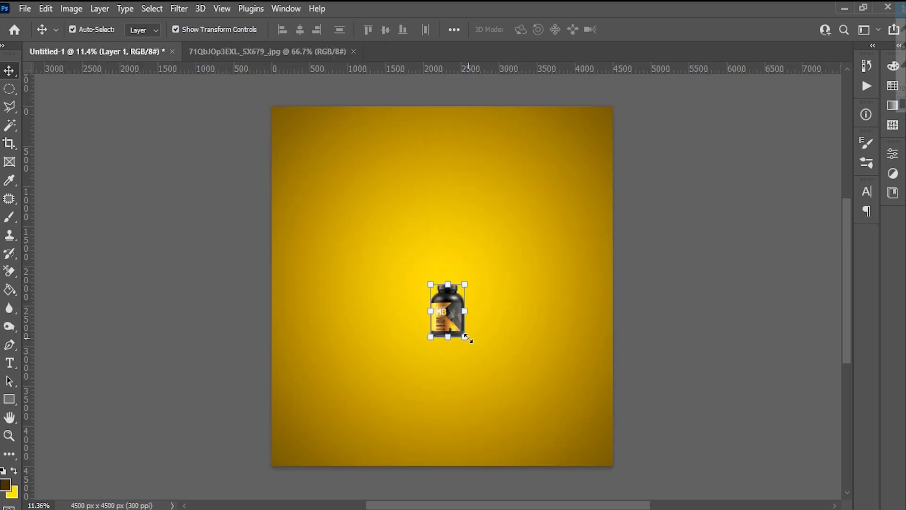
drag(467, 337, 516, 415)
drag(464, 357, 460, 337)
key(Return)
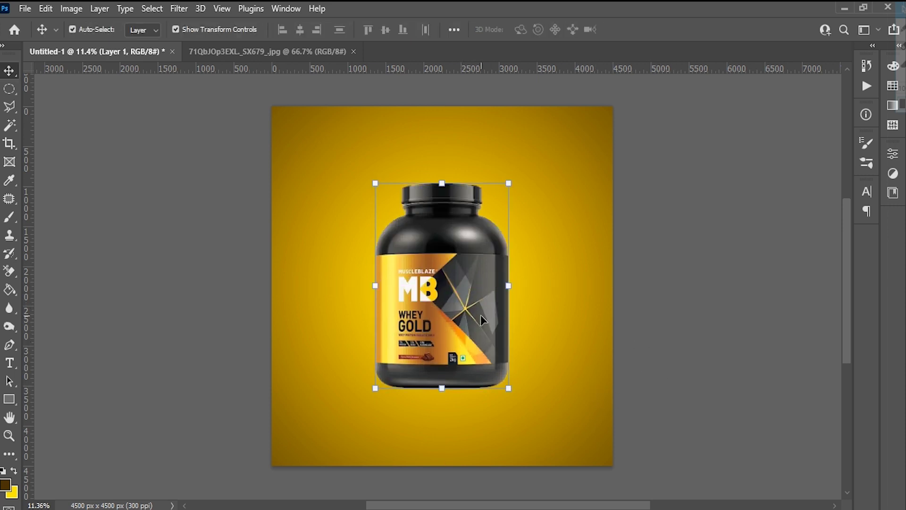
key(F7)
click(807, 486)
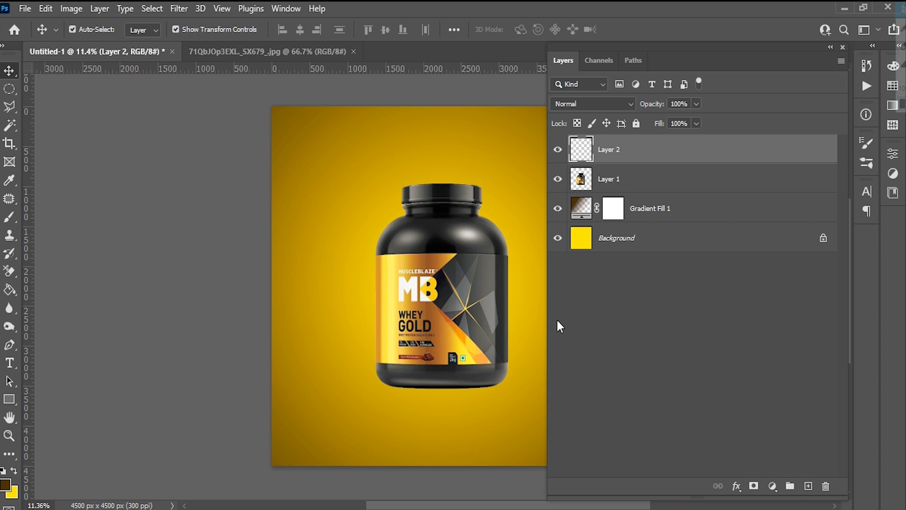
Step: Paint a soft 700 px black brush dab below the jar on the new layer
click(10, 217)
click(5, 484)
click(625, 441)
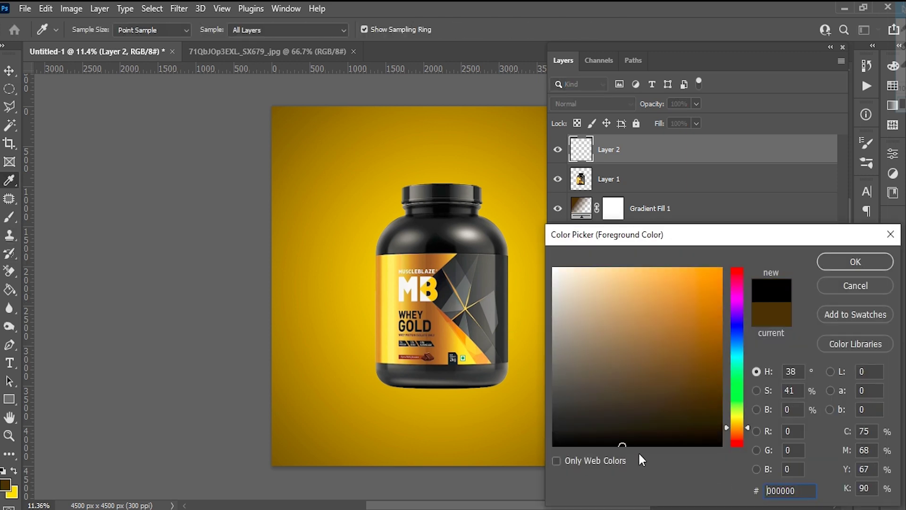
click(844, 267)
key(F7)
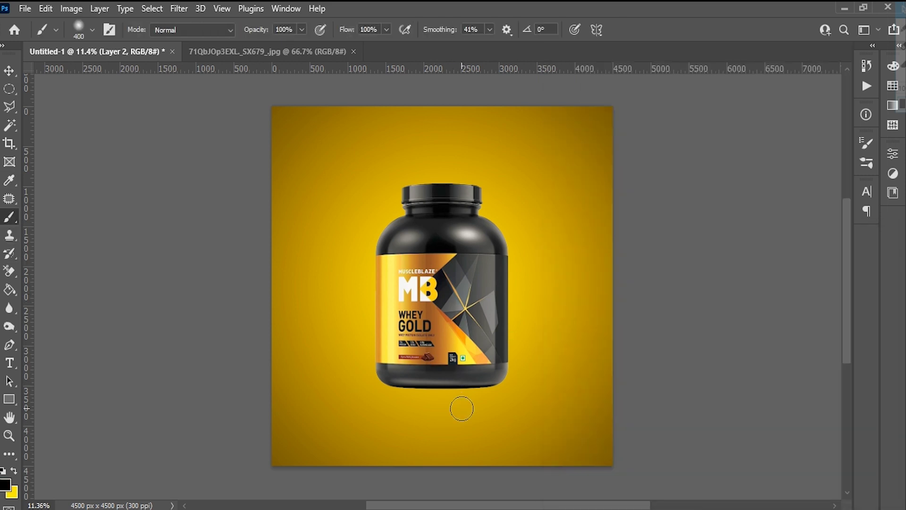
key(bracketright)
key(bracketright)
key(bracketright)
click(458, 415)
Step: Squash and widen the black dab into a flat shadow and move it under the jar's base
click(9, 71)
mouse_move(460, 370)
mouse_down()
mouse_move(460, 429)
mouse_move(186, 428)
mouse_up()
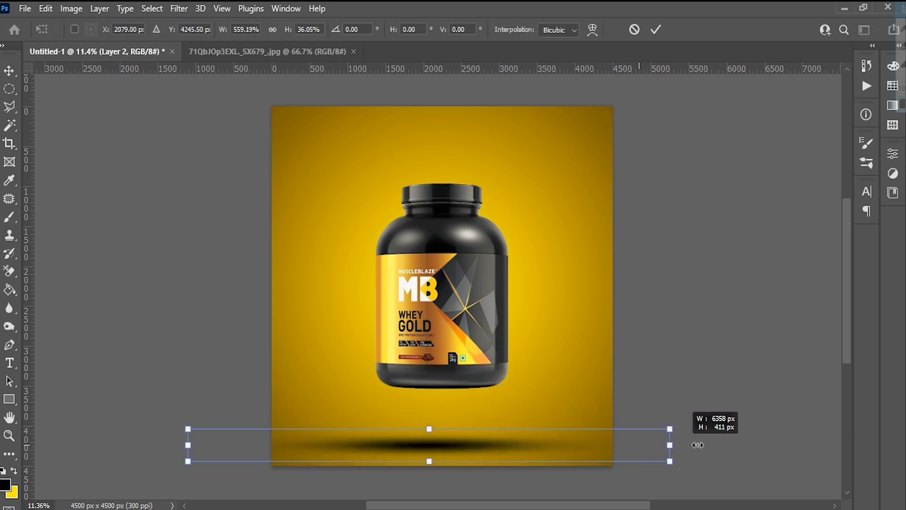
drag(503, 444, 745, 445)
key(Return)
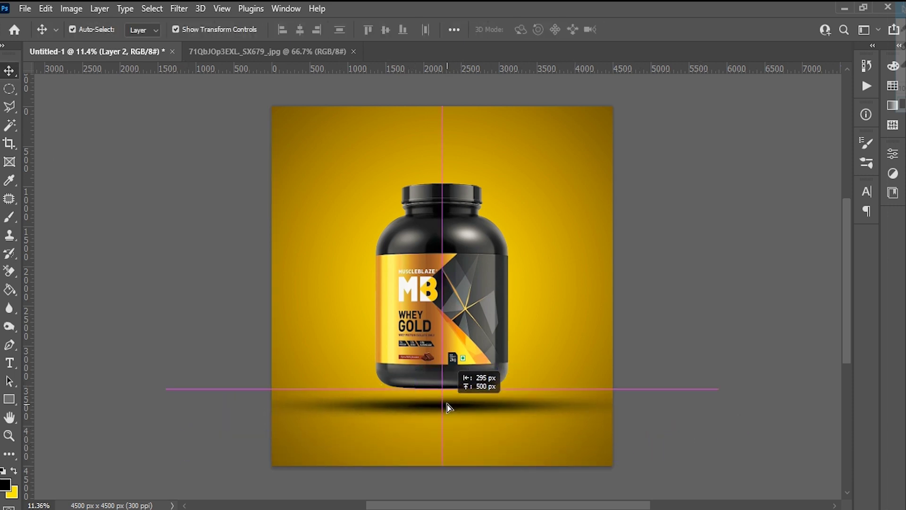
mouse_move(468, 445)
mouse_down()
mouse_move(467, 390)
mouse_move(455, 375)
mouse_up()
key(ctrl+t)
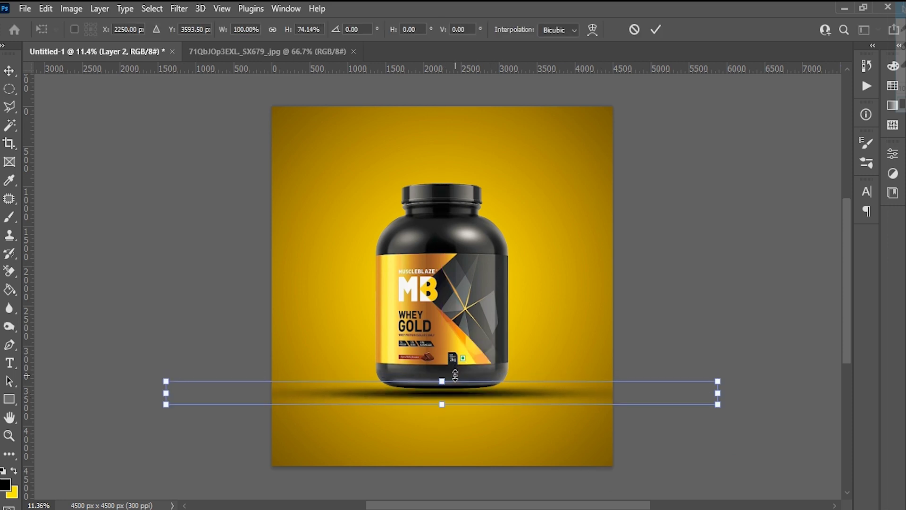
key(Return)
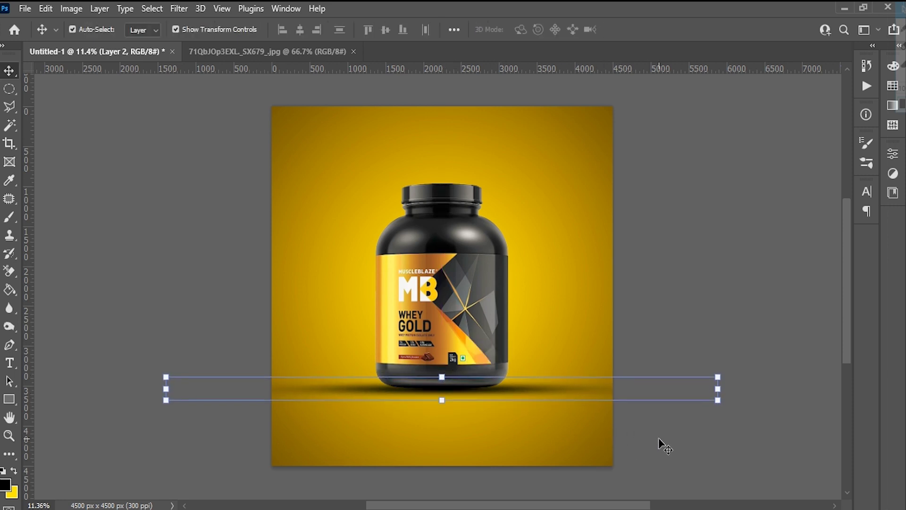
click(683, 444)
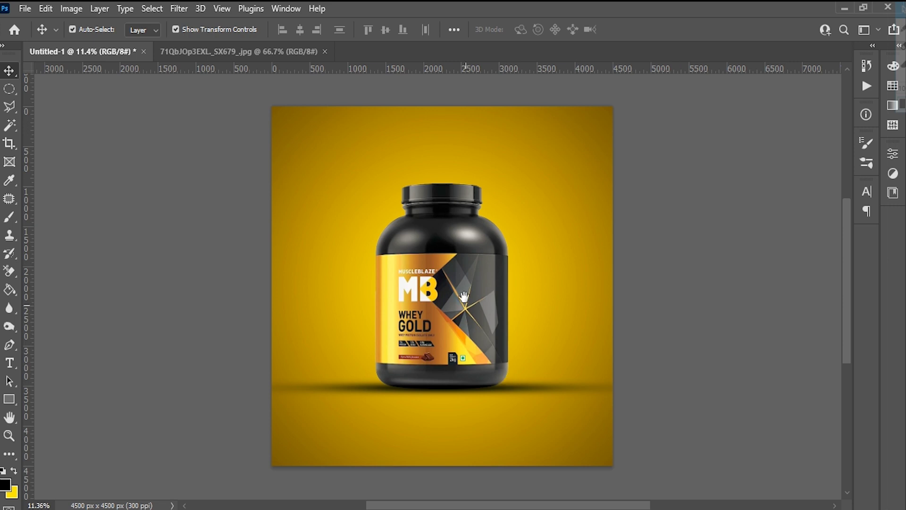
Step: Select the jar and gradient layers while zooming in and out to review the poster
drag(464, 296, 446, 302)
ctrl+click(415, 272)
key(ctrl+plus)
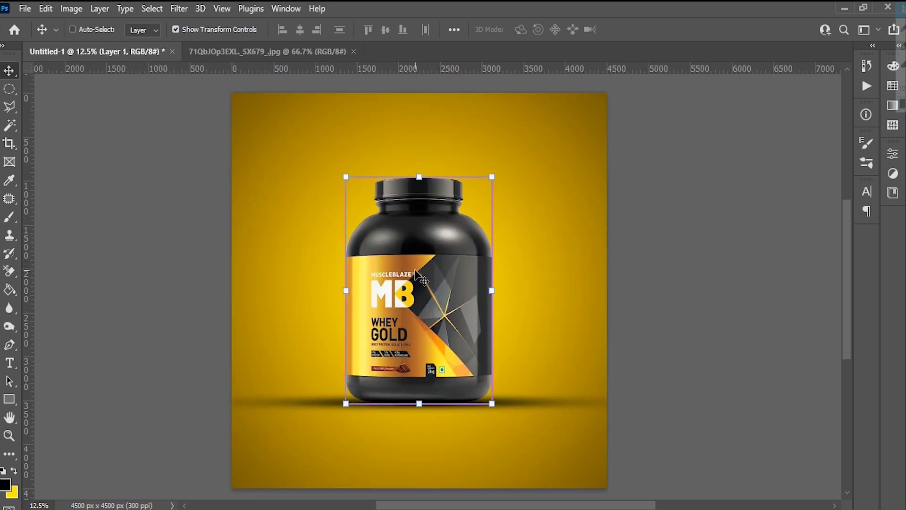
key(ctrl+plus)
ctrl+click(636, 327)
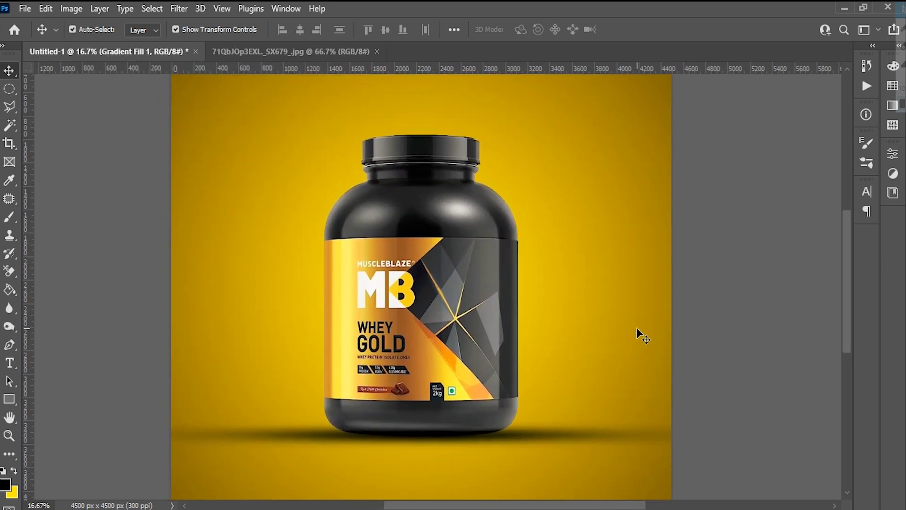
key(ctrl+minus)
key(ctrl+minus)
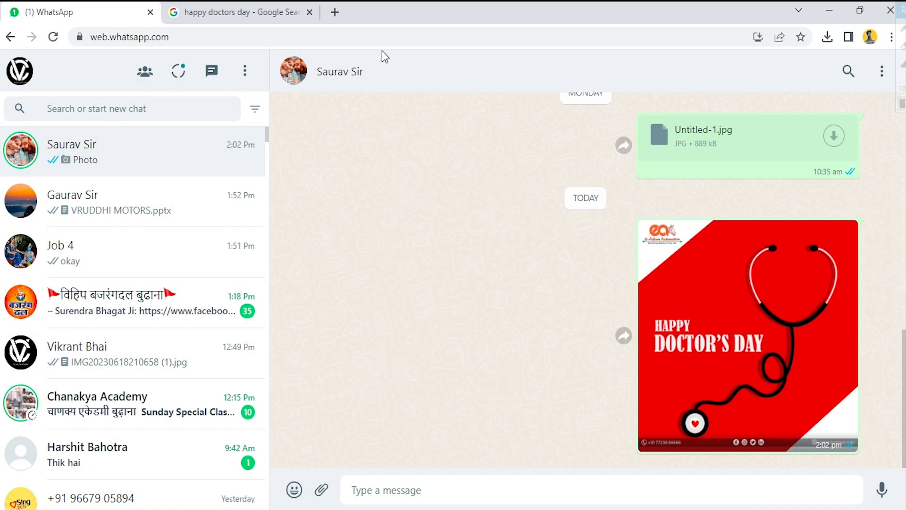
Step: Load Google in a fresh tab and search for 'chocolate splash png'
click(335, 12)
click(311, 12)
click(305, 34)
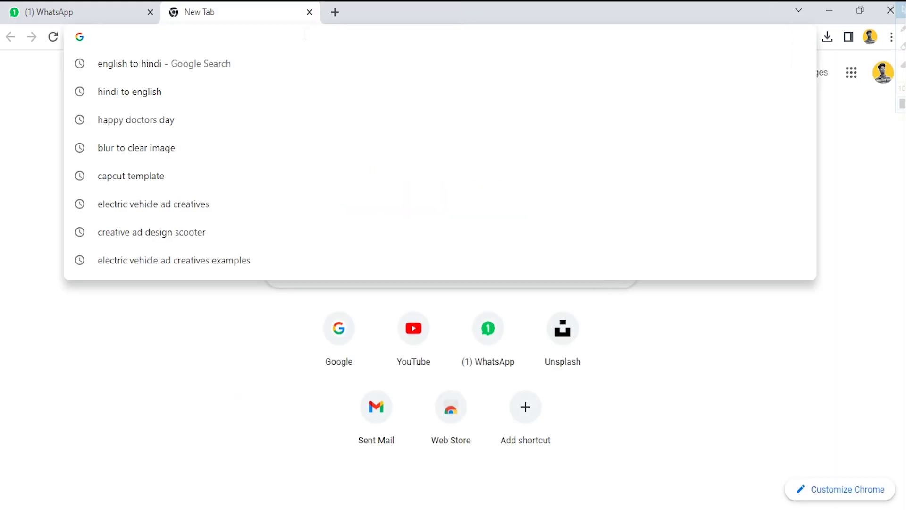
text(go)
key(Return)
click(330, 194)
text(ch)
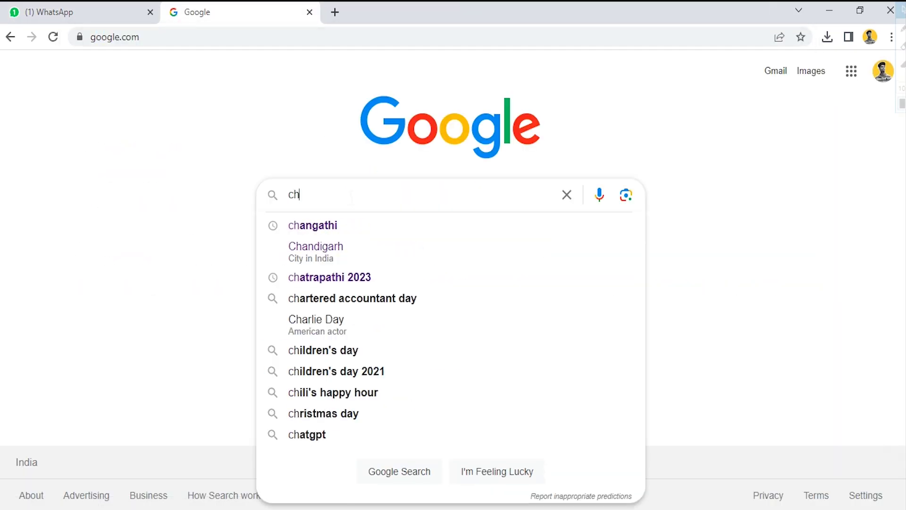
text(ocolate splash)
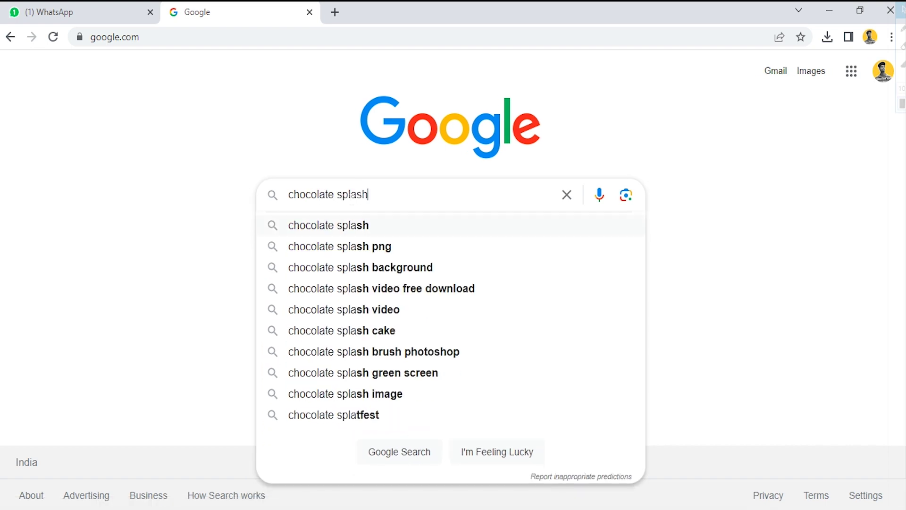
click(340, 245)
Step: In Image results, open the CityPNG chocolate wave splash page in a new tab
click(141, 128)
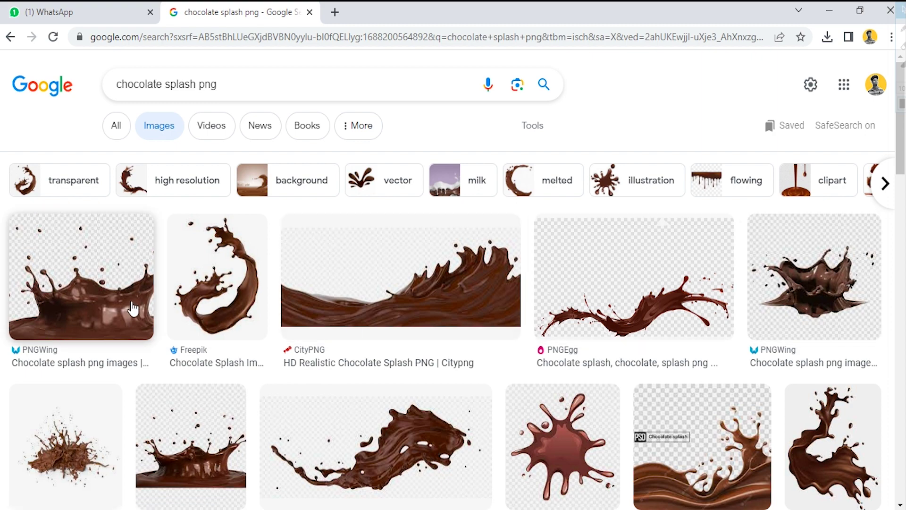
scroll(448, 242, down, 1)
click(449, 242)
click(841, 315)
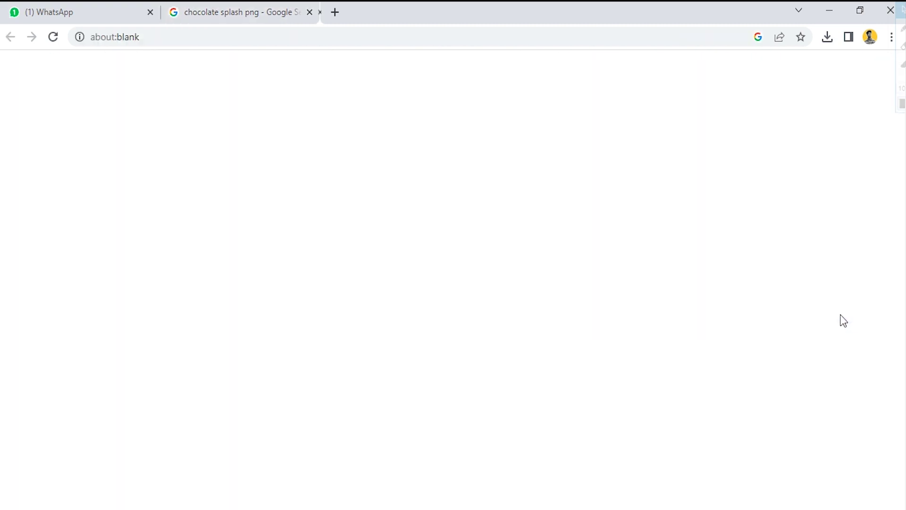
click(249, 7)
click(848, 116)
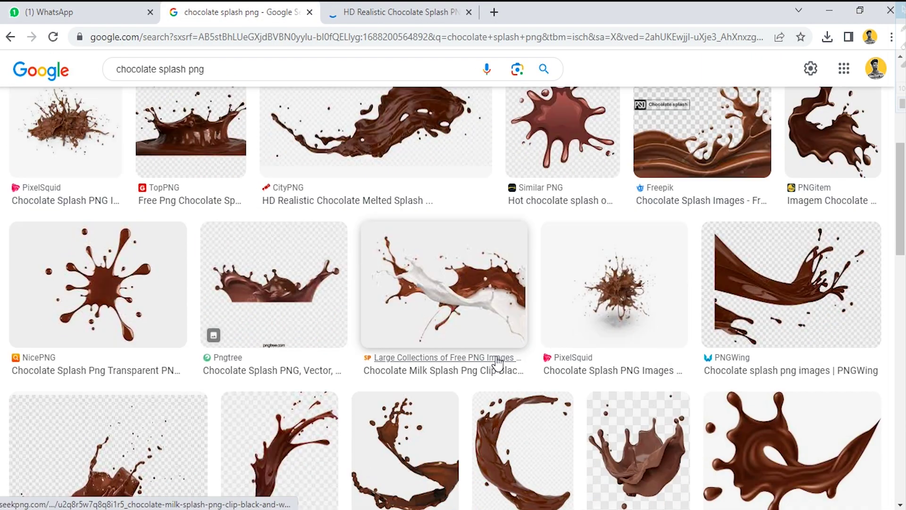
Step: Open the NicePNG chocolate splat page in a new tab
scroll(120, 205, down, 3)
click(120, 205)
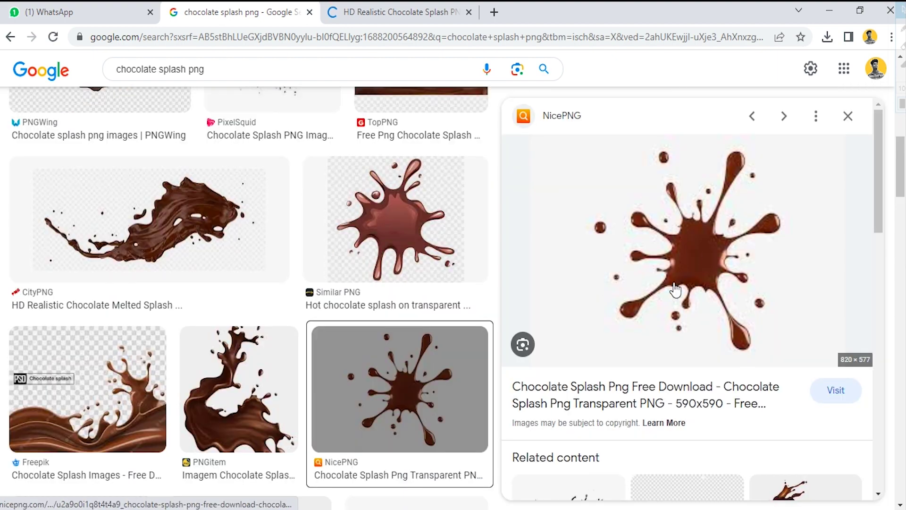
click(810, 365)
click(516, 21)
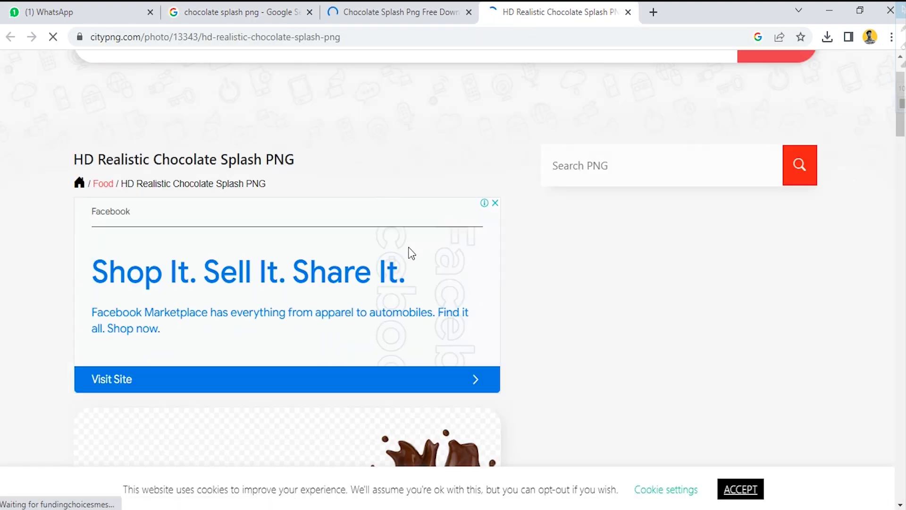
Step: Download the chocolate splash PNG from the CityPNG page
scroll(396, 245, down, 5)
scroll(331, 316, down, 2)
scroll(324, 305, down, 4)
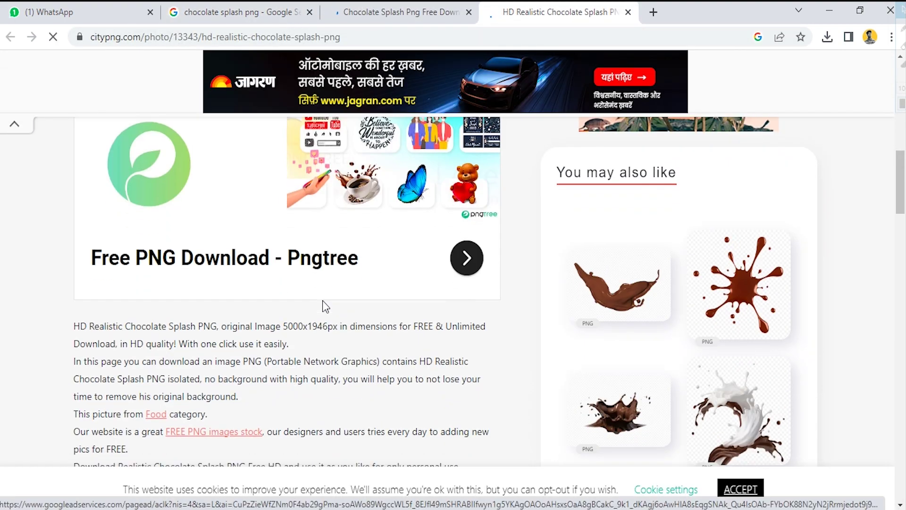
scroll(323, 302, down, 5)
scroll(725, 377, up, 4)
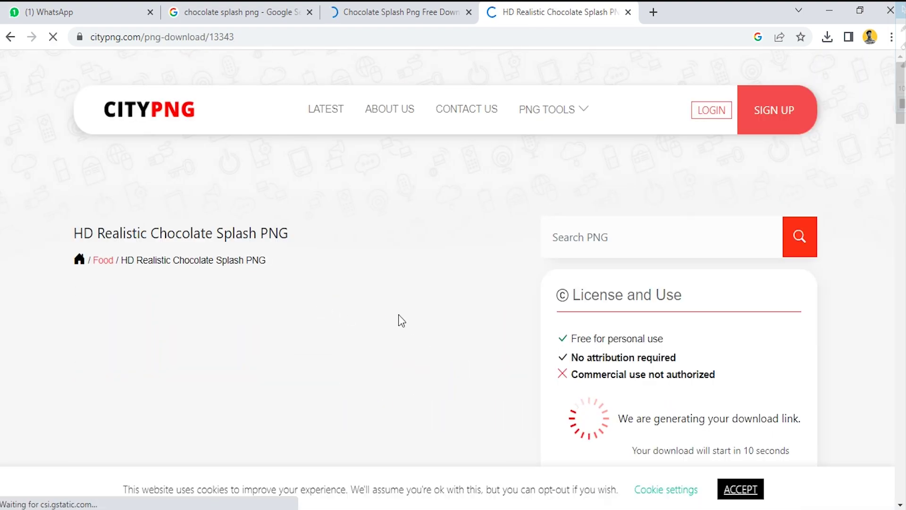
scroll(398, 314, down, 5)
scroll(374, 299, down, 2)
scroll(373, 297, up, 2)
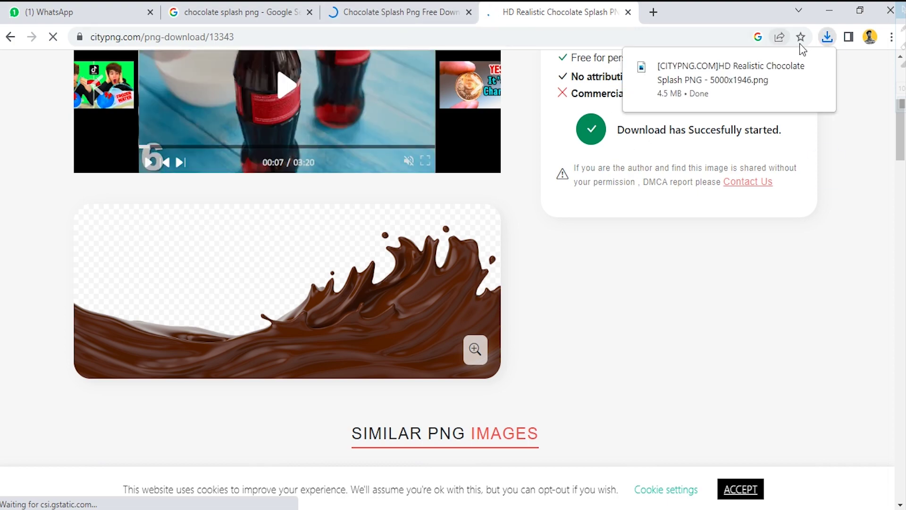
Step: Start the NicePNG free download of the chocolate splash, dismissing the full-page ad
click(414, 5)
scroll(436, 263, down, 3)
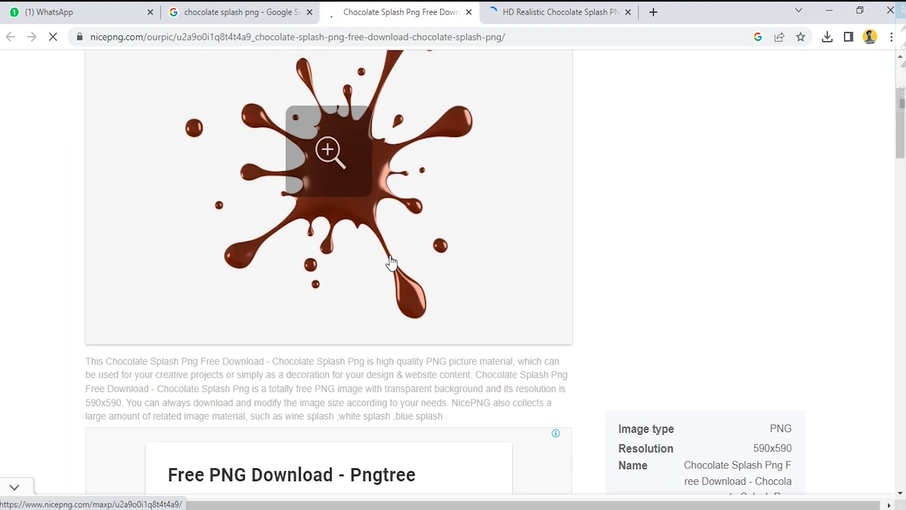
scroll(398, 263, down, 5)
scroll(521, 277, down, 2)
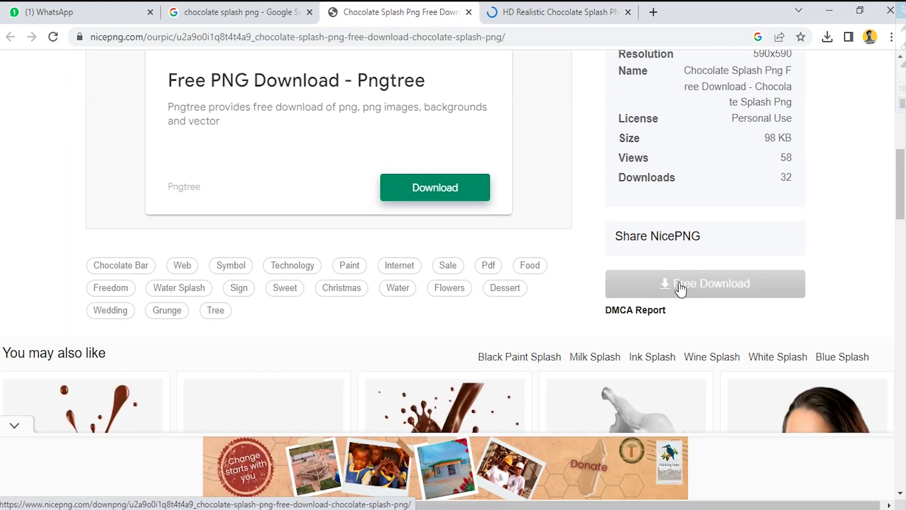
click(680, 282)
click(874, 81)
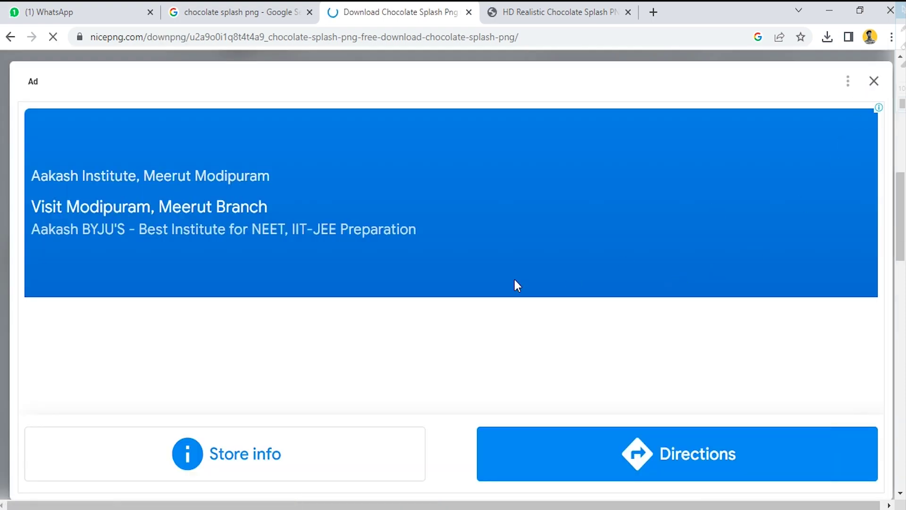
scroll(517, 278, down, 8)
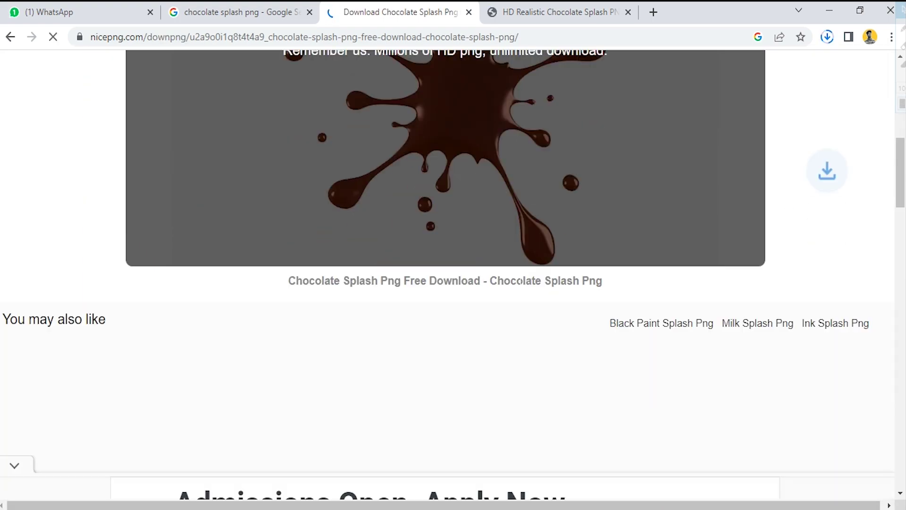
Step: Change the image search to 'chocolate powder png'
click(236, 12)
key(Escape)
scroll(521, 243, down, 5)
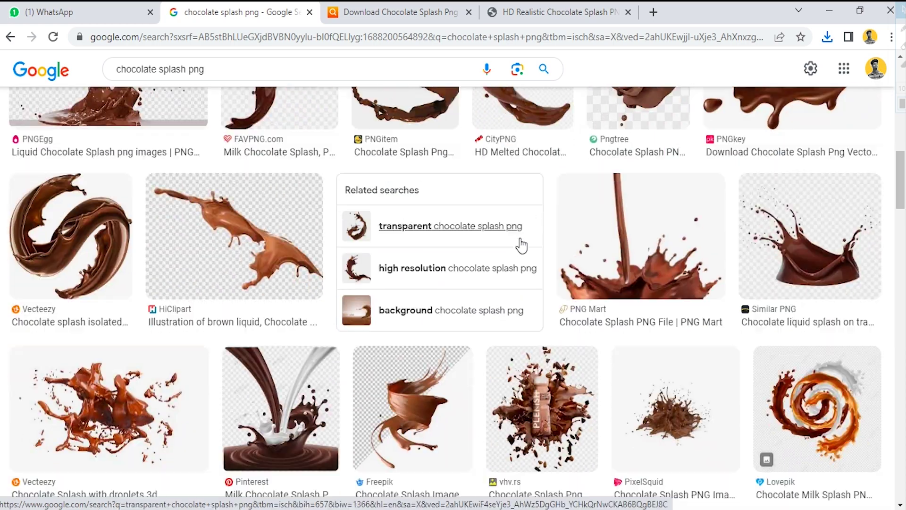
scroll(471, 239, down, 5)
scroll(476, 243, down, 2)
scroll(474, 250, up, 5)
scroll(331, 142, up, 10)
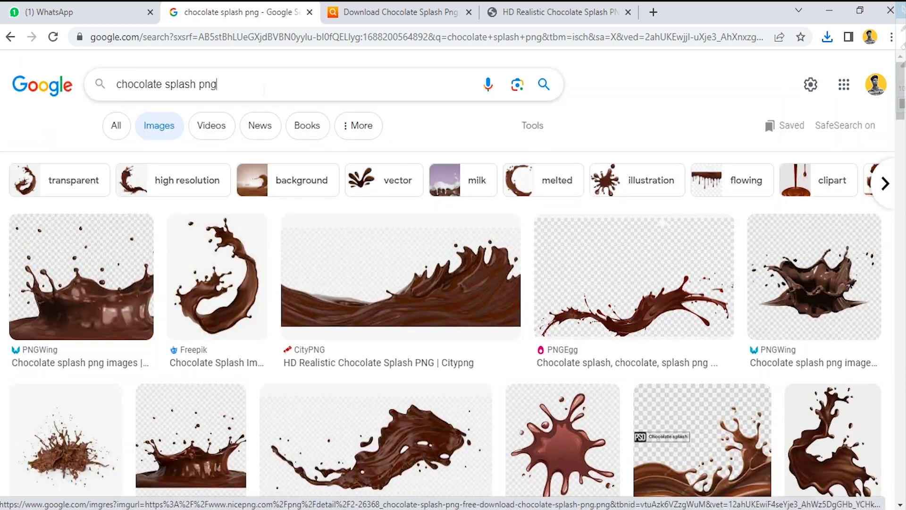
click(263, 85)
key(BackSpace)
key(BackSpace)
key(BackSpace)
key(BackSpace)
key(BackSpace)
key(BackSpace)
text(powde)
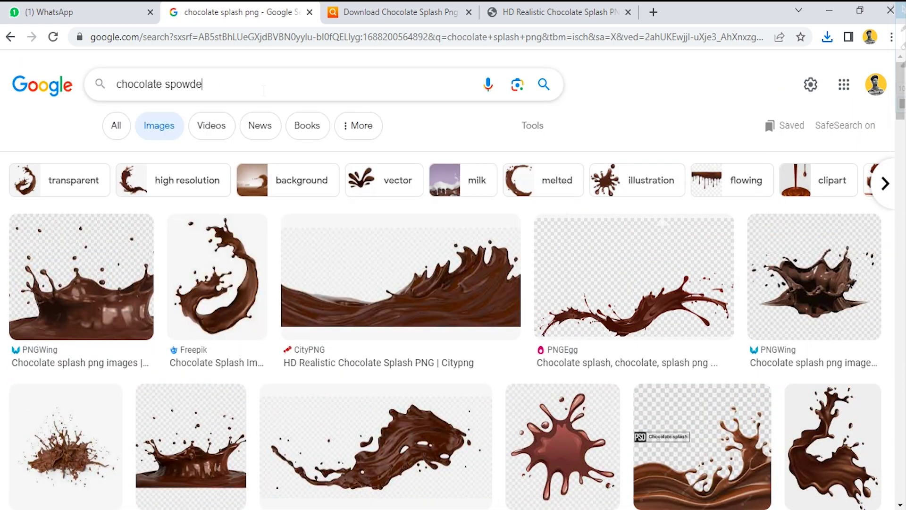
text(r png)
key(Return)
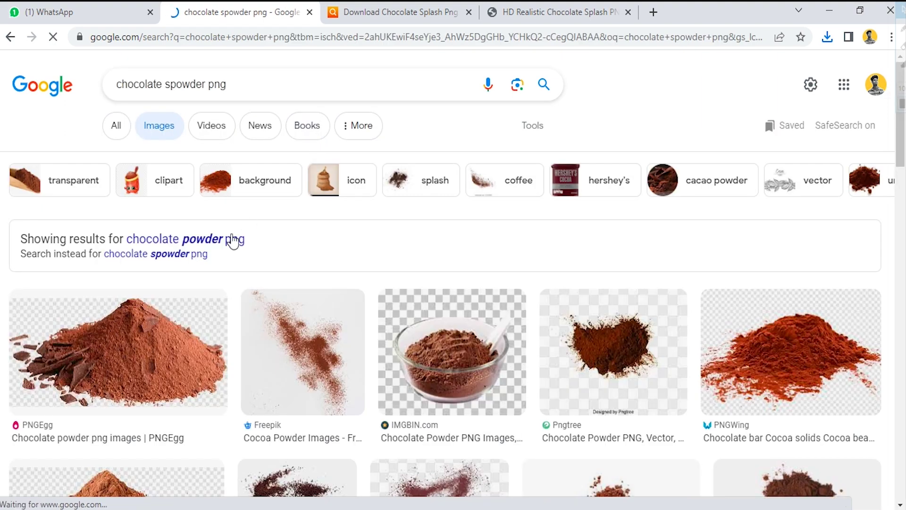
click(231, 239)
Step: Search 'whey powder png' and preview the chocolate protein powder scoop image
scroll(379, 210, down, 3)
scroll(379, 210, up, 3)
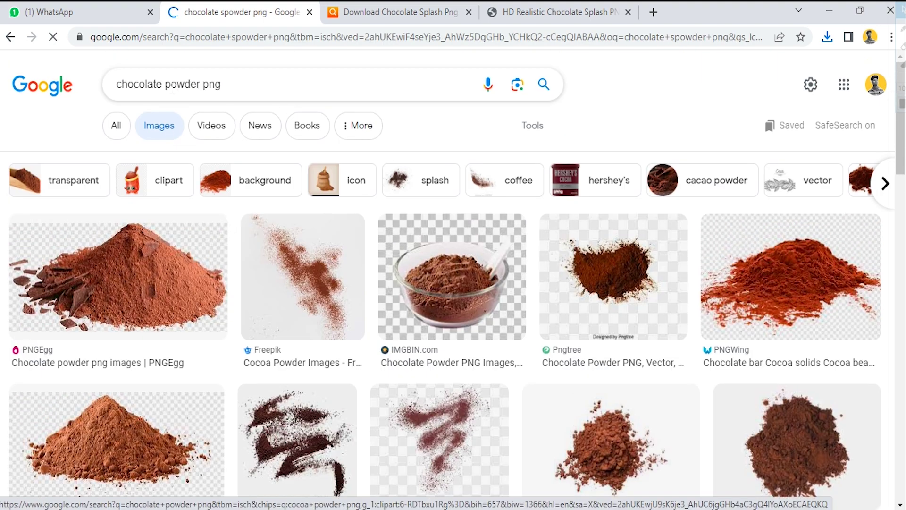
text(whey)
key(Return)
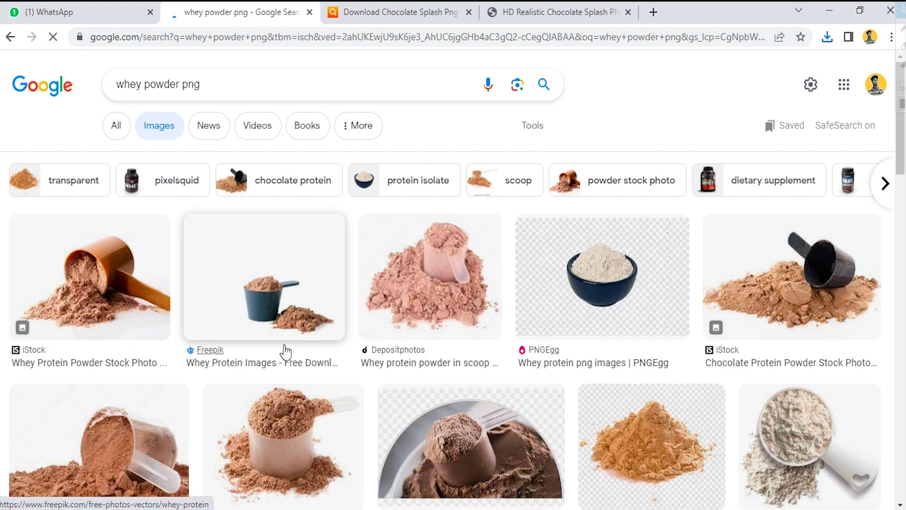
scroll(182, 358, down, 3)
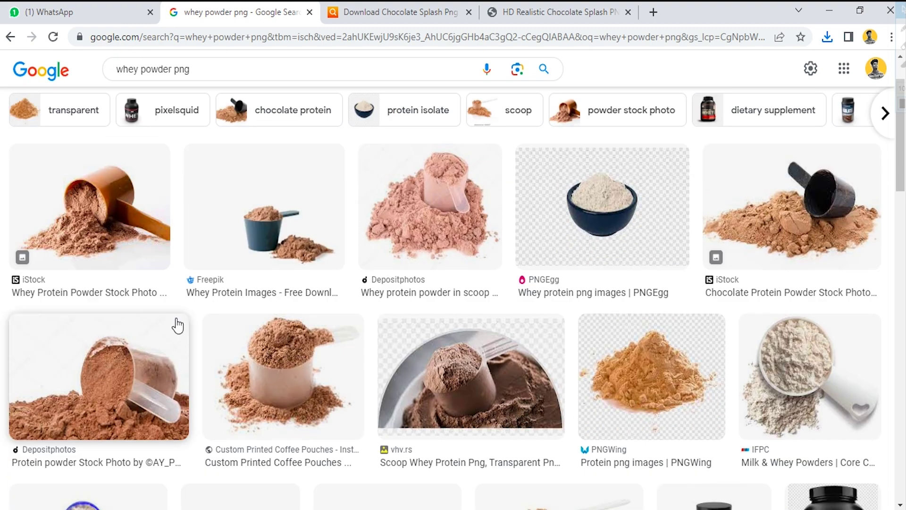
click(175, 298)
click(848, 116)
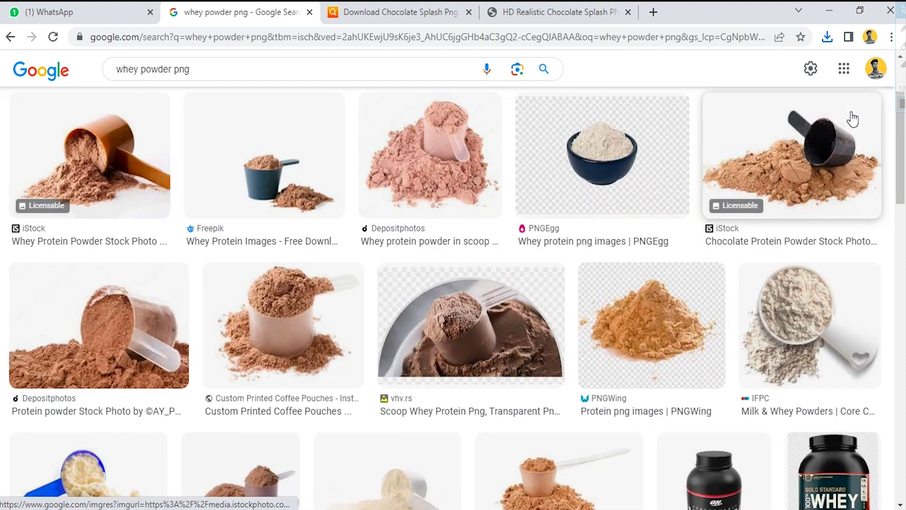
click(832, 190)
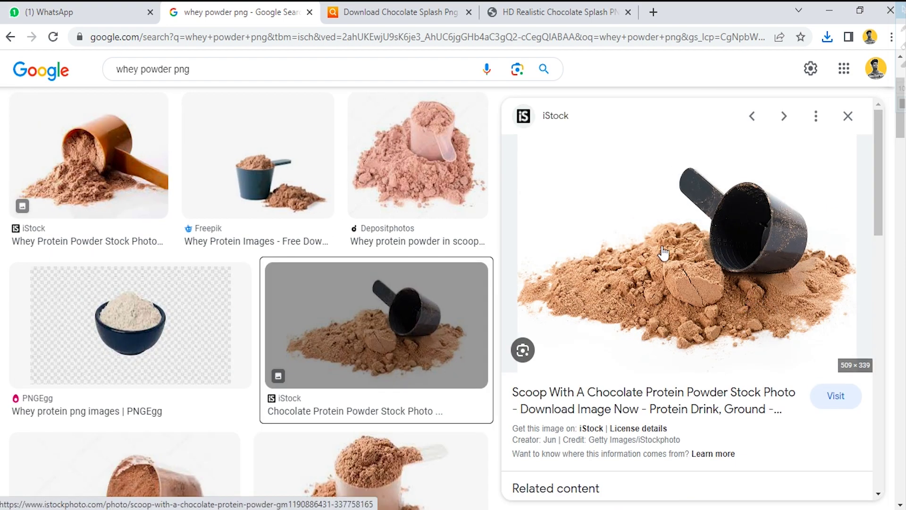
scroll(300, 208, down, 1)
scroll(299, 208, down, 4)
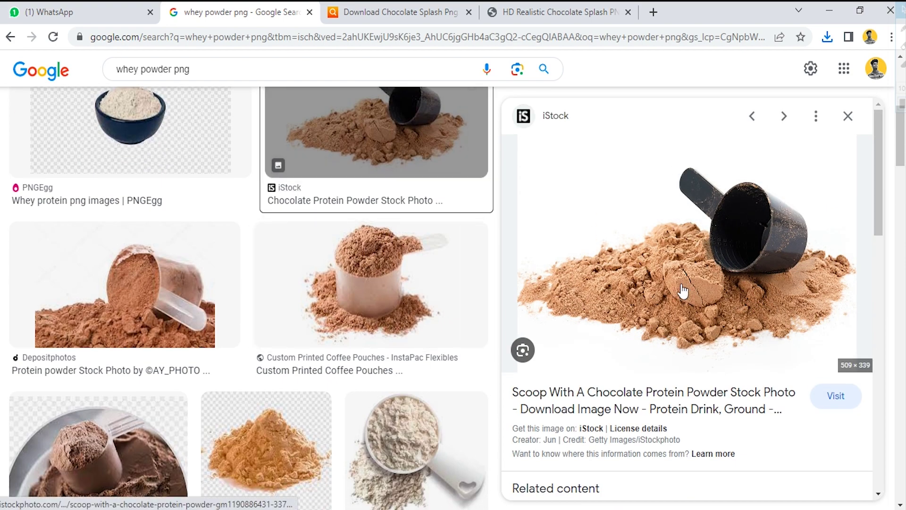
Step: Copy the scoop image and start a new Photoshop document from the clipboard
right_click(701, 267)
click(736, 440)
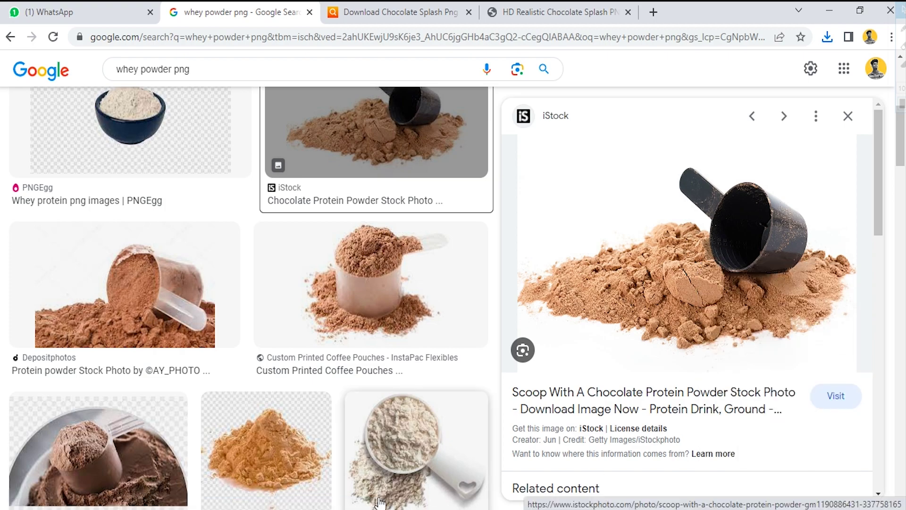
click(339, 507)
key(ctrl+n)
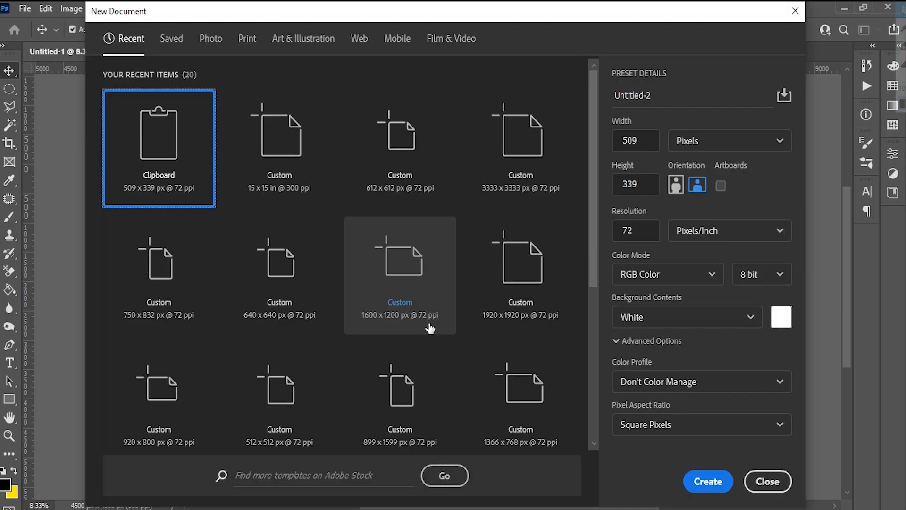
Step: Paste the powder scoop image into a 509 x 339 px document, then move it onto the ad above the jar layer
key(Return)
key(ctrl+v)
key(ctrl+e)
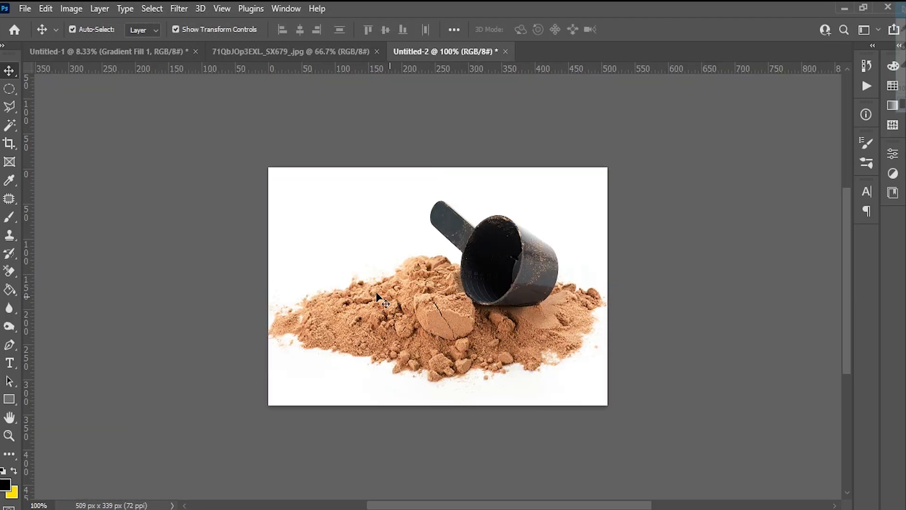
drag(377, 297, 333, 222)
drag(456, 326, 457, 327)
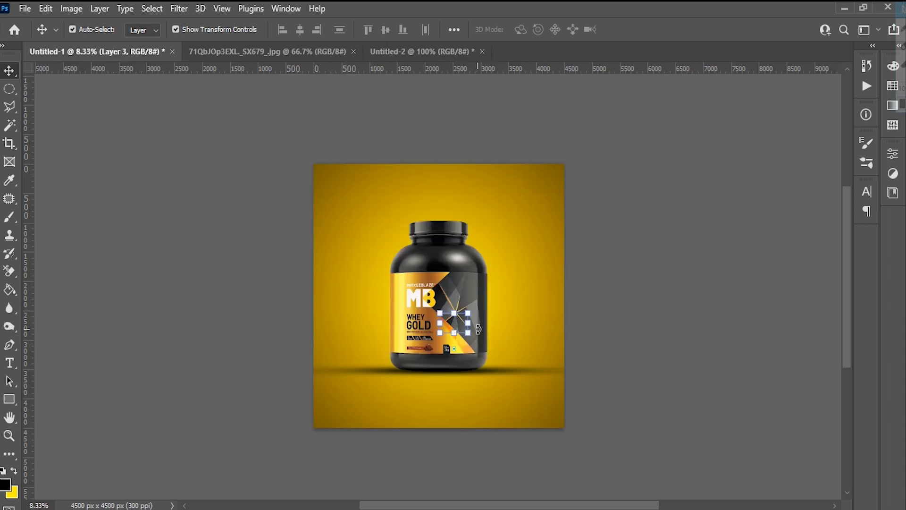
key(ctrl+plus)
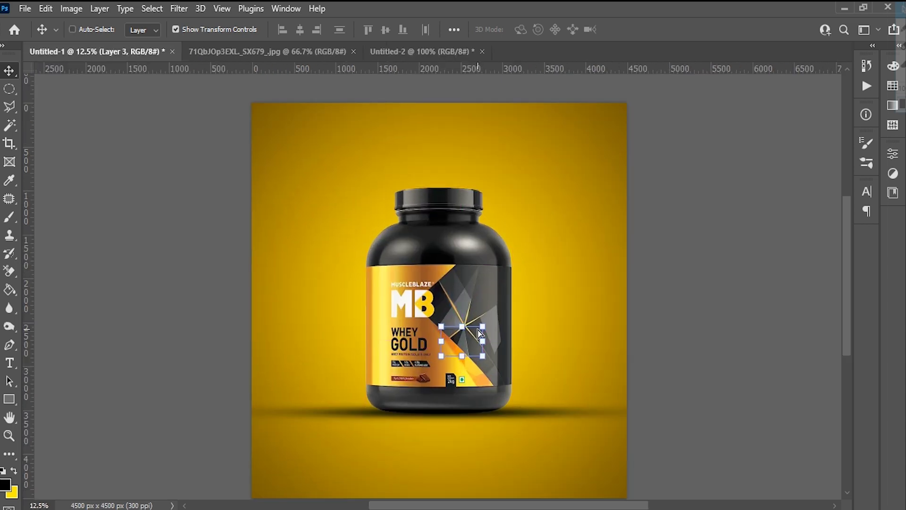
key(F7)
drag(633, 215, 638, 183)
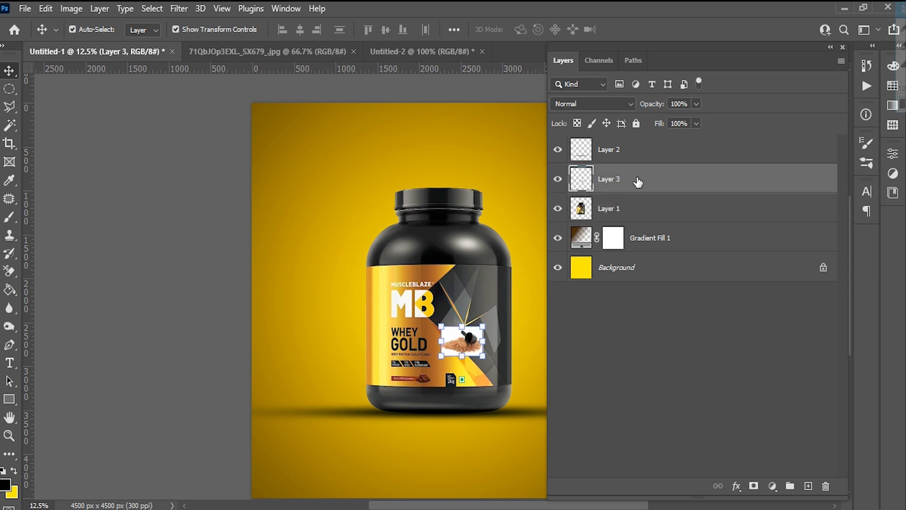
click(842, 47)
Step: Scale the powder image to about 410% and place it over the bottom-right corner
mouse_move(486, 355)
mouse_down()
mouse_move(562, 396)
mouse_move(606, 460)
mouse_up()
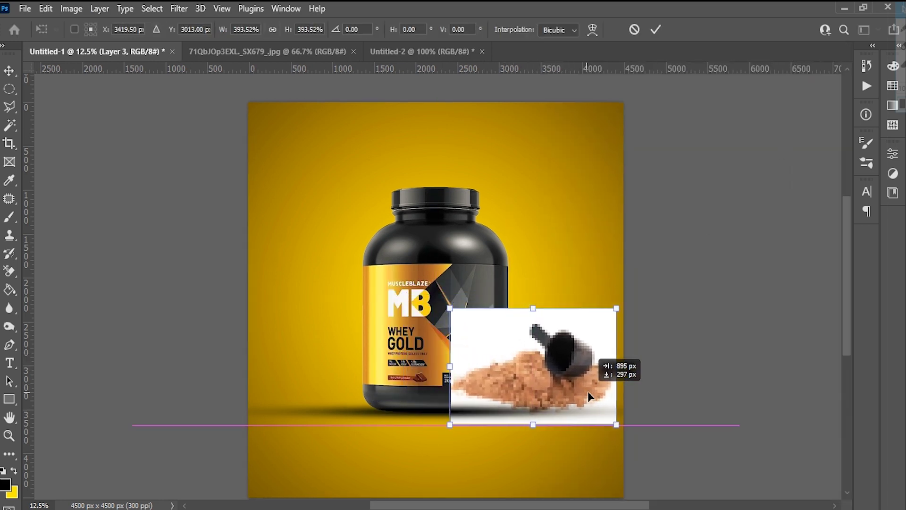
drag(584, 412, 585, 354)
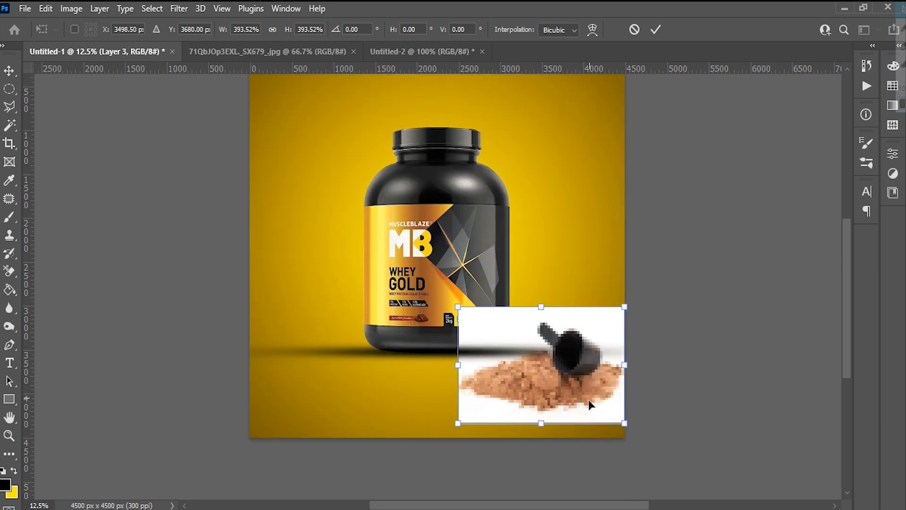
drag(466, 420, 472, 420)
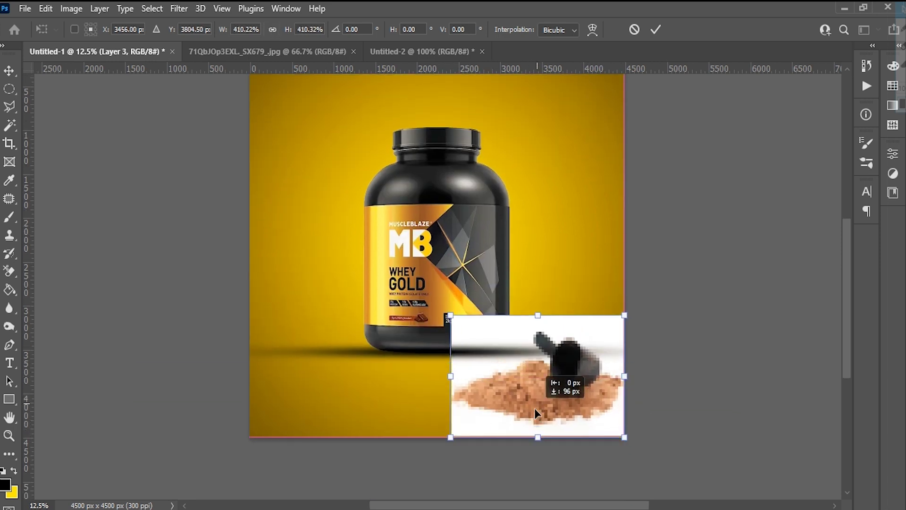
key(Return)
key(ctrl+plus)
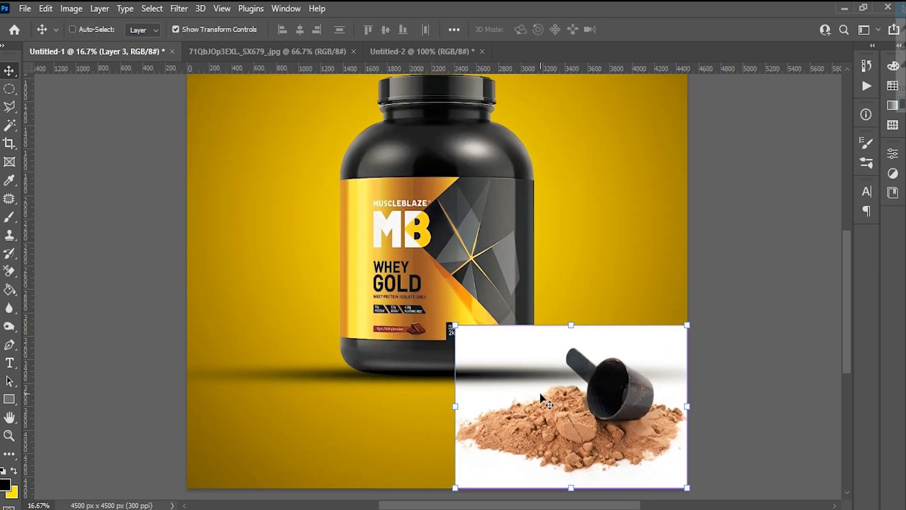
drag(534, 334, 513, 335)
Step: Erase the white backdrop around the powder pile and scoop with the Background Eraser
click(10, 273)
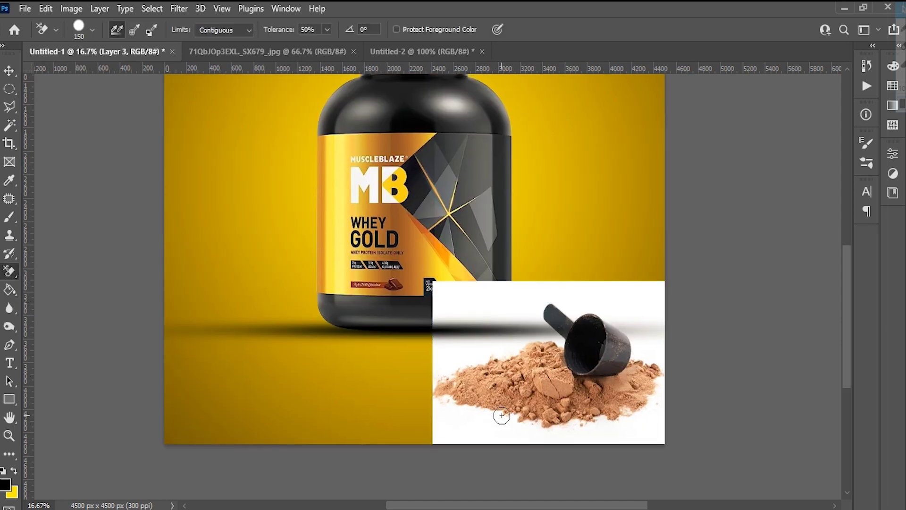
click(497, 422)
key(bracketright)
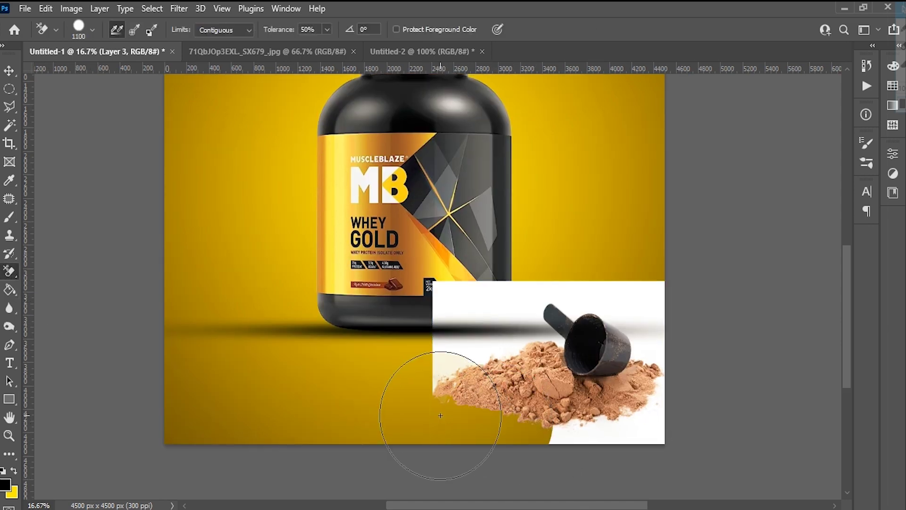
key(bracketright)
drag(449, 362, 440, 358)
click(531, 337)
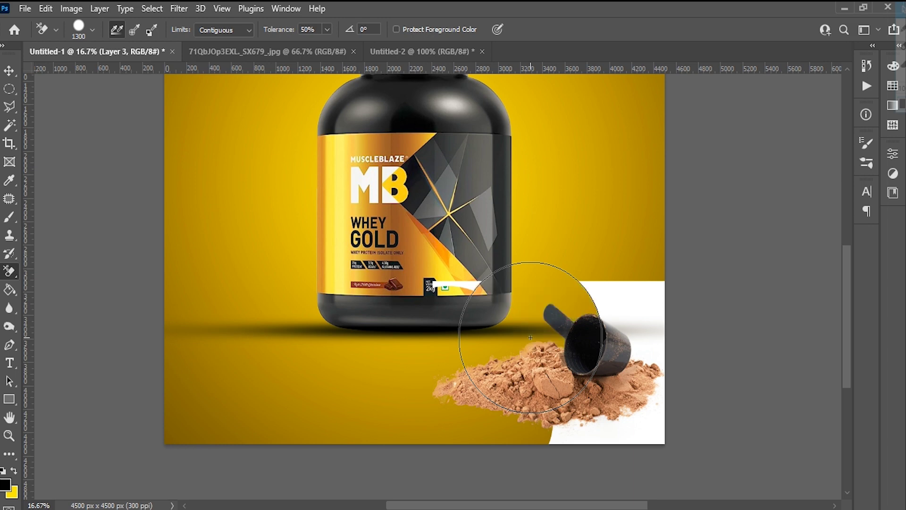
mouse_move(546, 434)
mouse_down()
mouse_move(657, 415)
mouse_move(660, 400)
mouse_up()
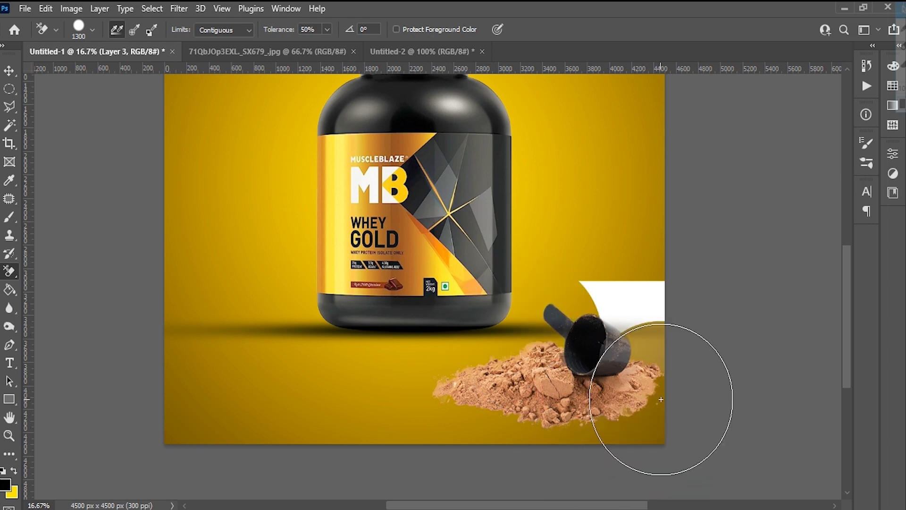
click(634, 309)
Step: Nudge the powder and scoop slightly lower and scale them up to 104.69%
key(v)
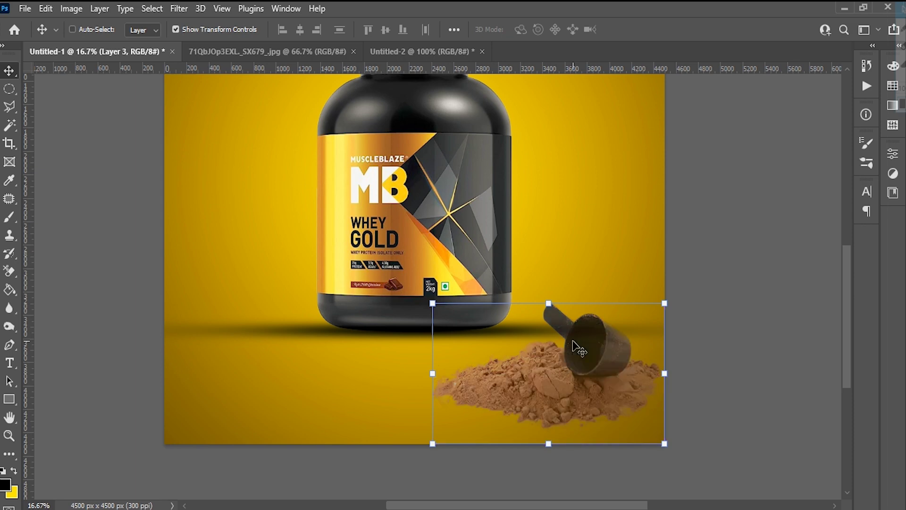
scroll(552, 306, up, 1)
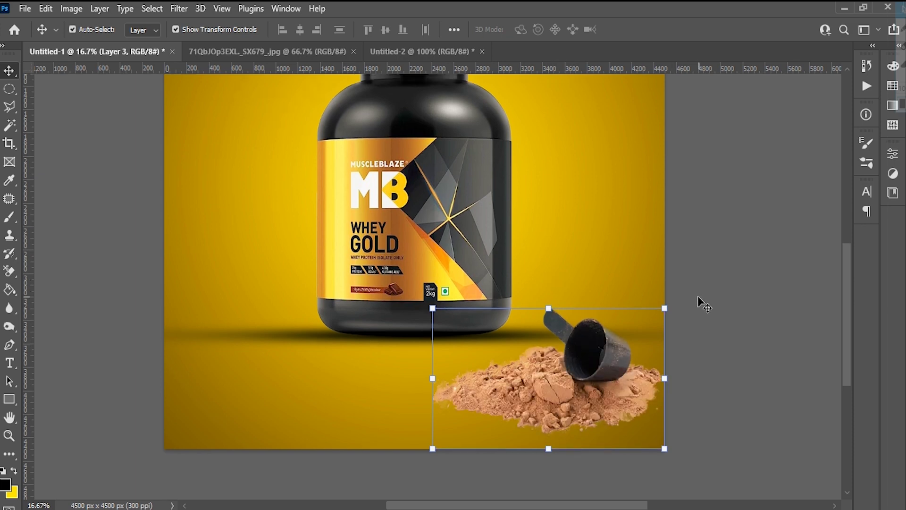
drag(623, 384, 626, 399)
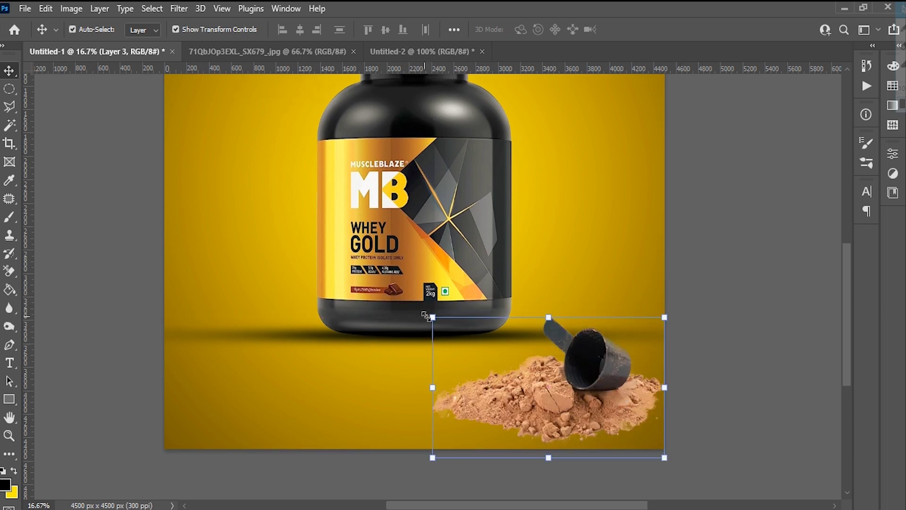
drag(431, 318, 421, 310)
drag(565, 400, 569, 411)
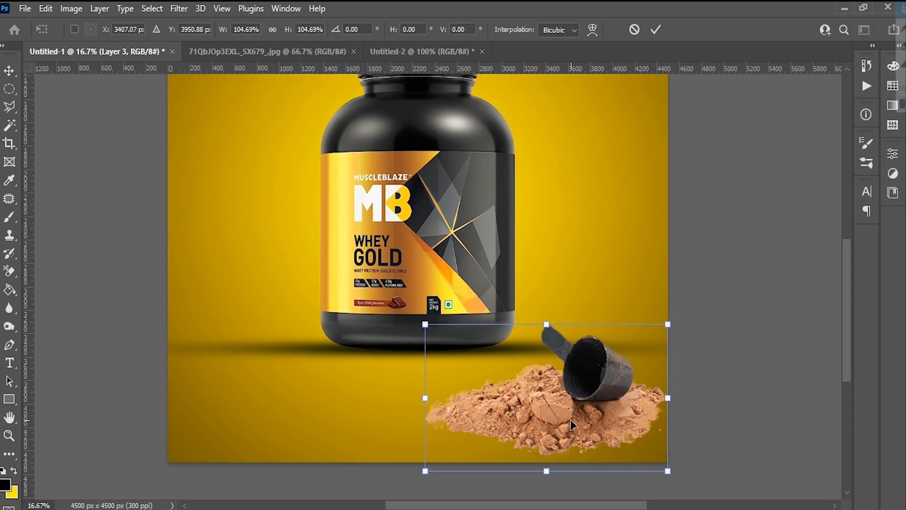
key(Return)
Step: Darken the powder and scoop with a Levels midtone value of 0.84
key(ctrl+l)
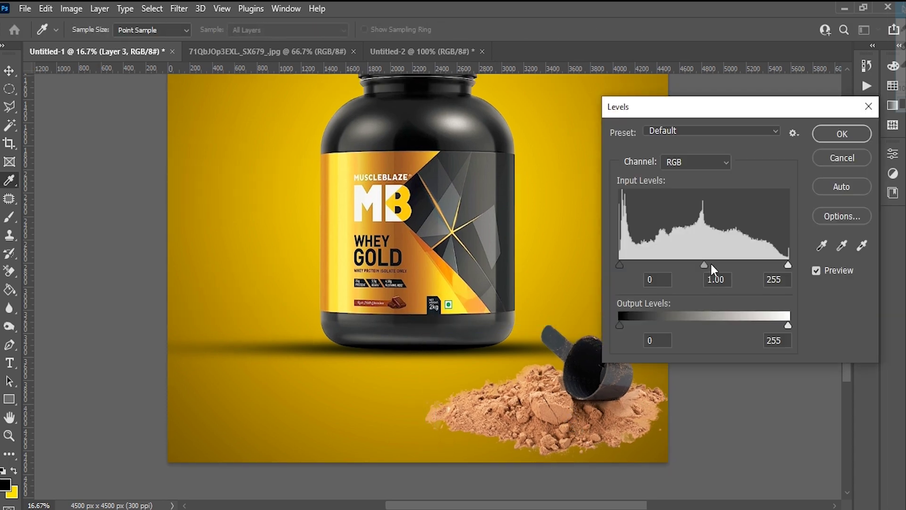
drag(711, 264, 713, 264)
key(Return)
scroll(527, 332, down, 3)
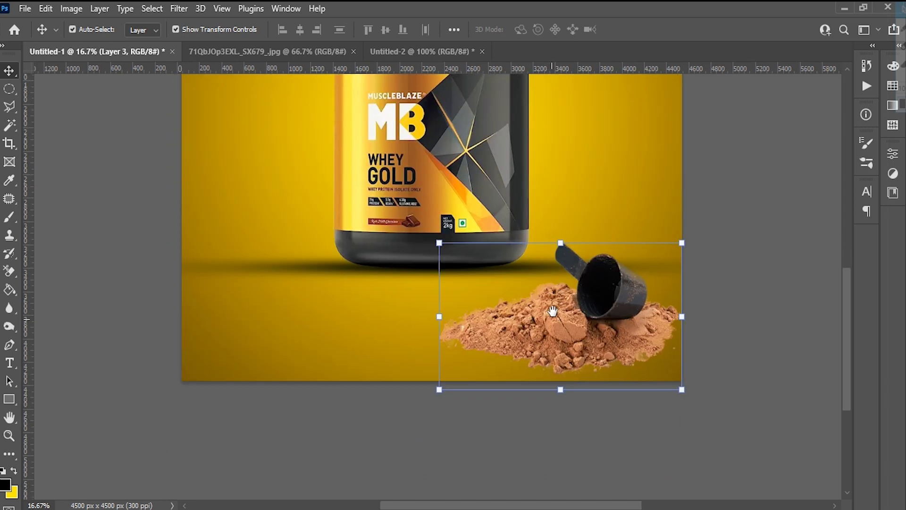
Step: Lasso the wavy bottom strip under the powder pile and Content-Aware fill it
click(17, 113)
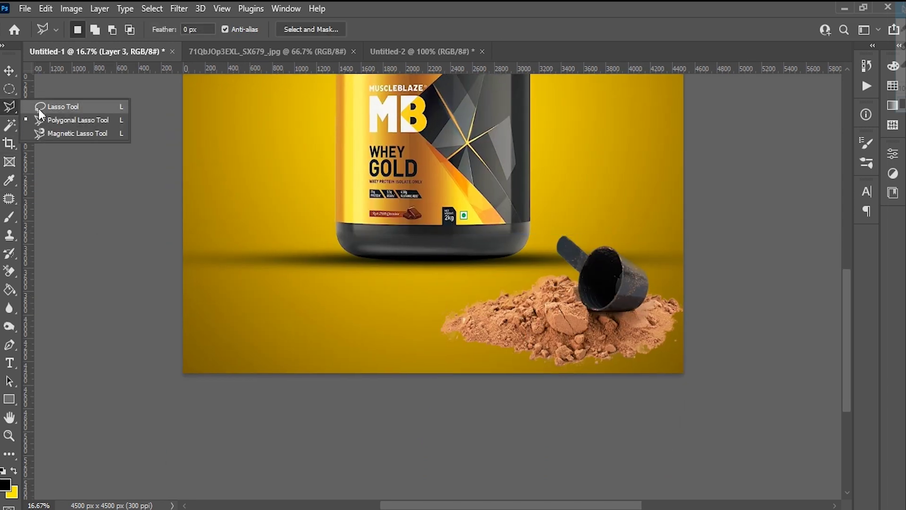
click(52, 104)
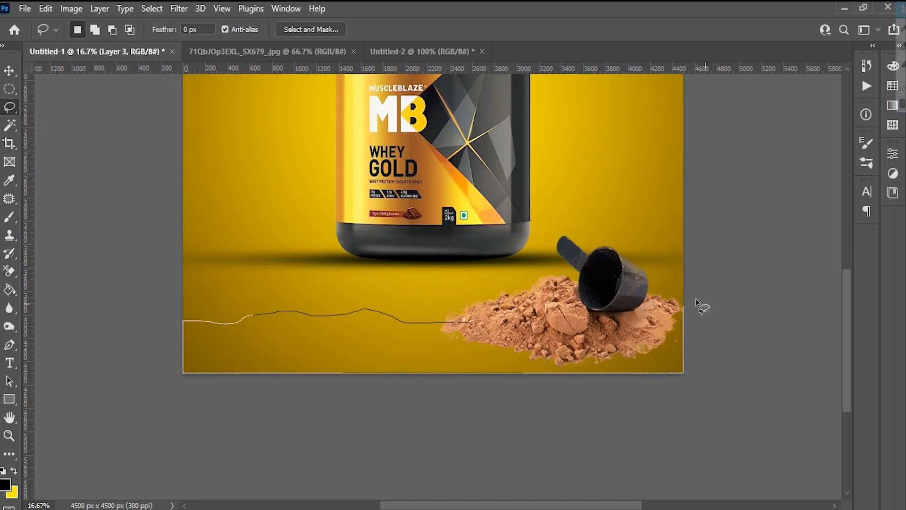
right_click(478, 328)
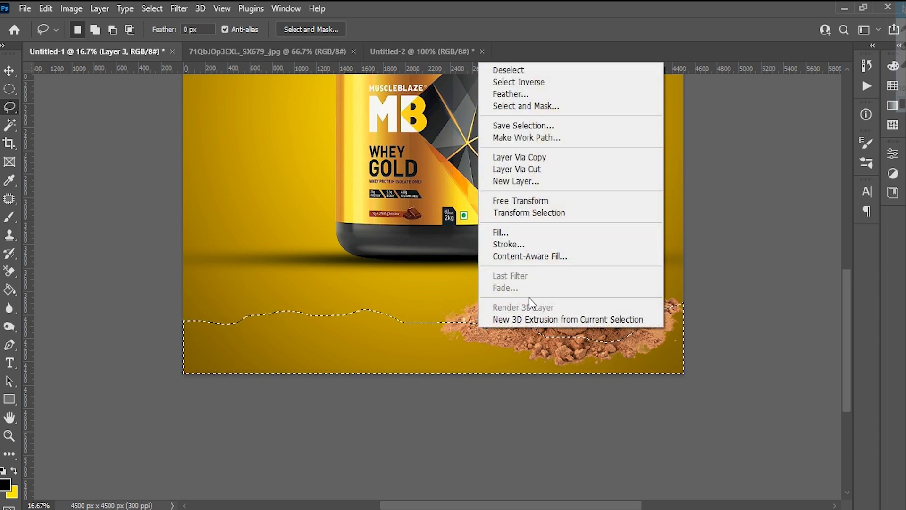
click(513, 227)
click(455, 114)
click(440, 178)
click(533, 116)
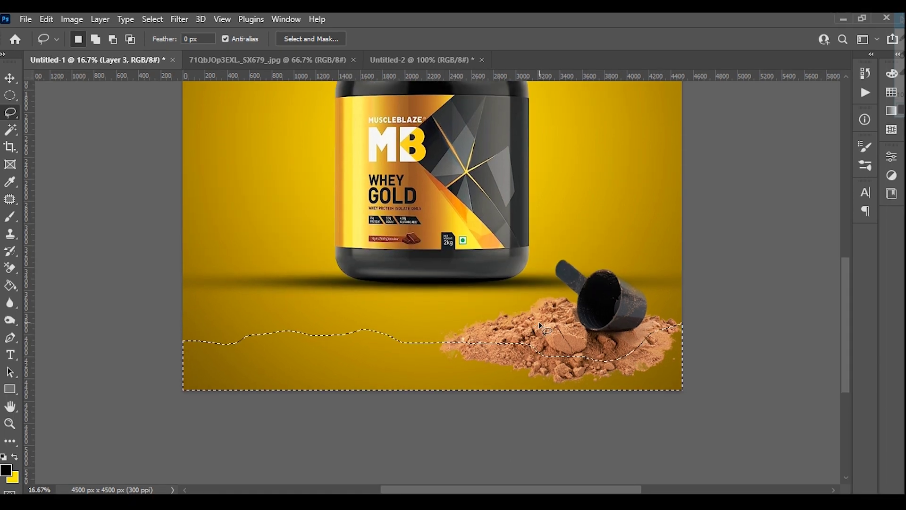
key(ctrl+minus)
key(ctrl+minus)
mouse_move(538, 320)
mouse_down()
mouse_move(508, 388)
mouse_move(442, 208)
mouse_up()
Step: Move the powder and scoop layer beside the jar's base and send it behind the jar
click(10, 78)
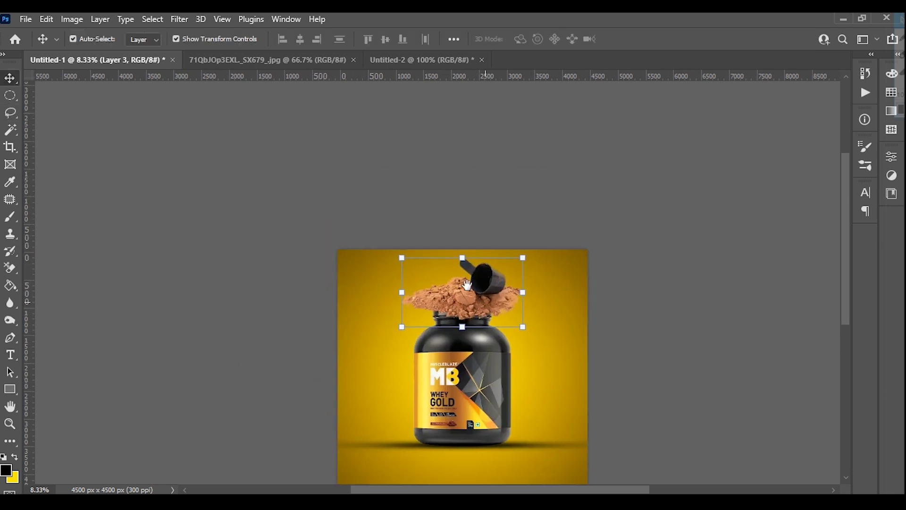
drag(467, 284, 496, 414)
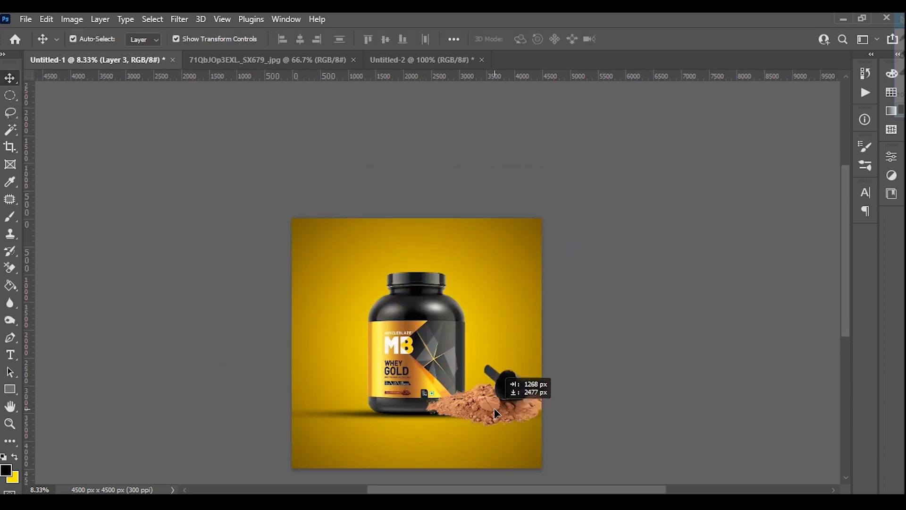
key(ctrl+plus)
key(ctrl+plus)
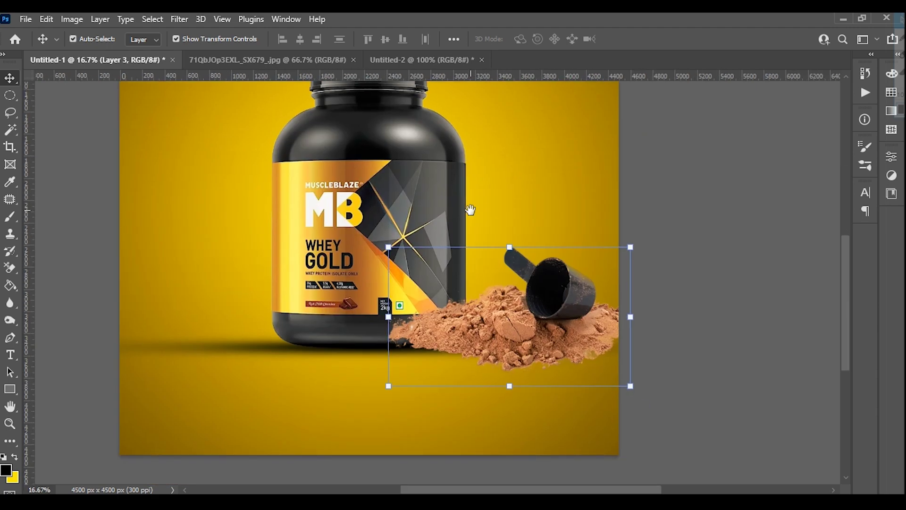
drag(543, 351, 551, 347)
mouse_move(555, 347)
mouse_down()
mouse_move(557, 361)
mouse_move(516, 338)
mouse_move(521, 349)
mouse_up()
key(ctrl+bracketleft)
drag(568, 328, 567, 318)
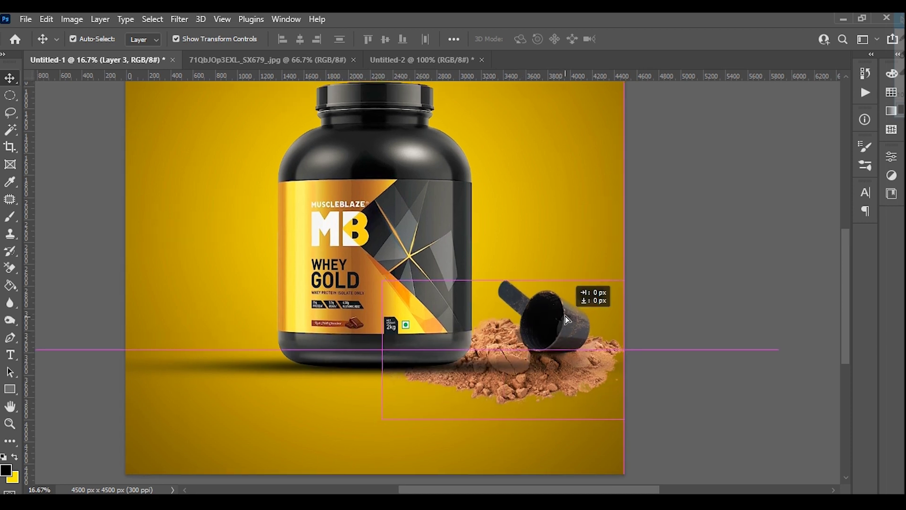
scroll(556, 443, down, 1)
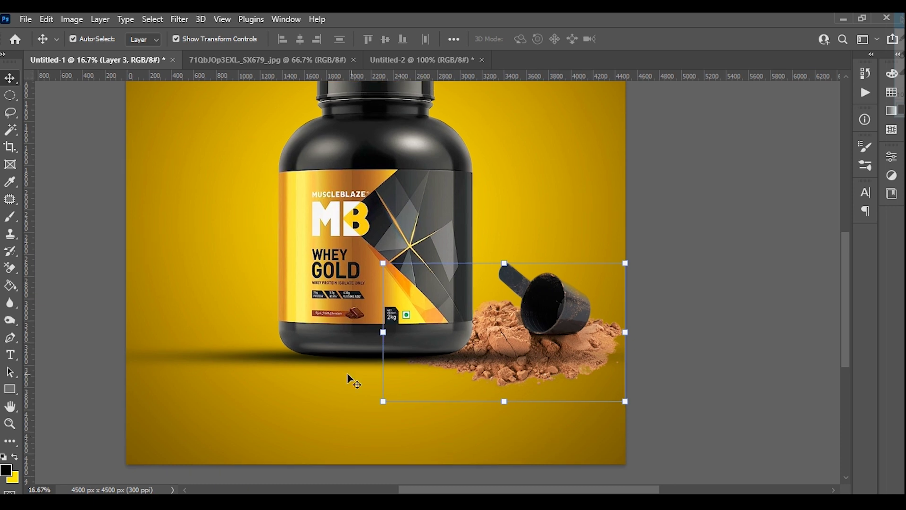
Step: Select the jar's shadow layer and set up the plain Eraser with a smaller brush
click(321, 365)
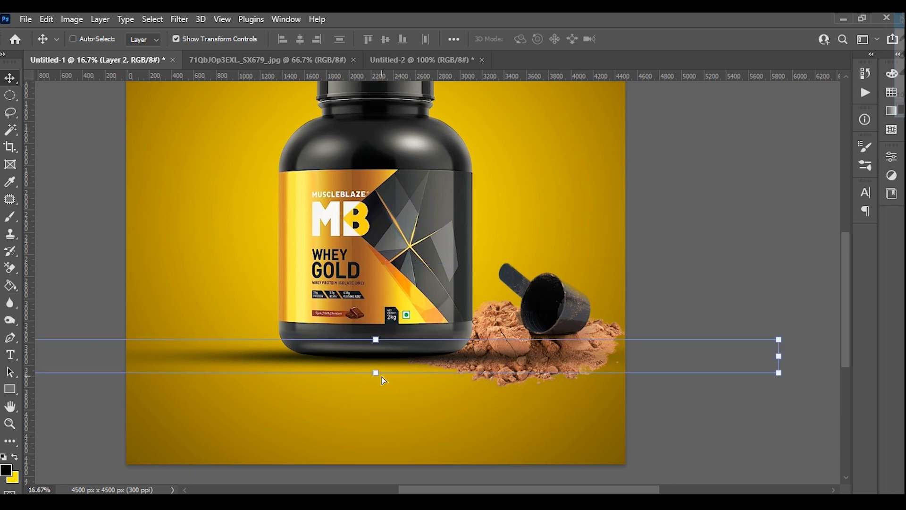
click(396, 307)
click(442, 340)
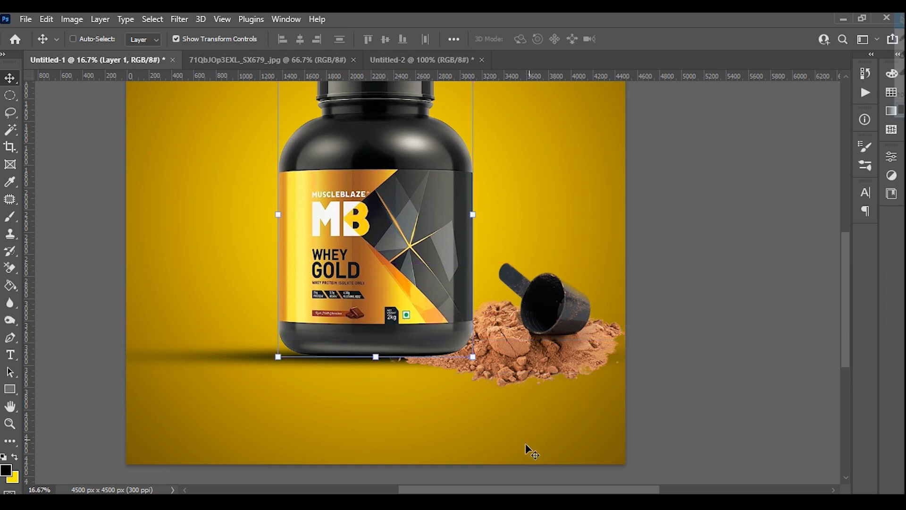
click(557, 363)
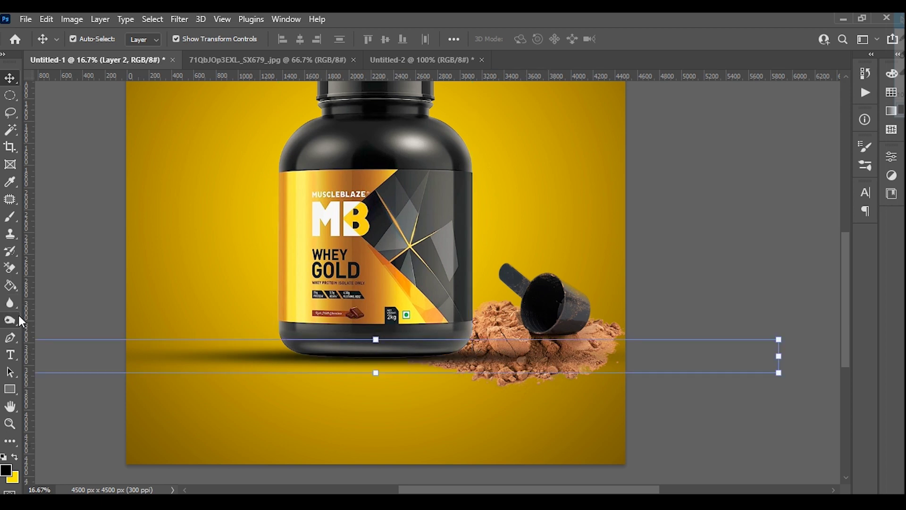
click(10, 268)
click(71, 265)
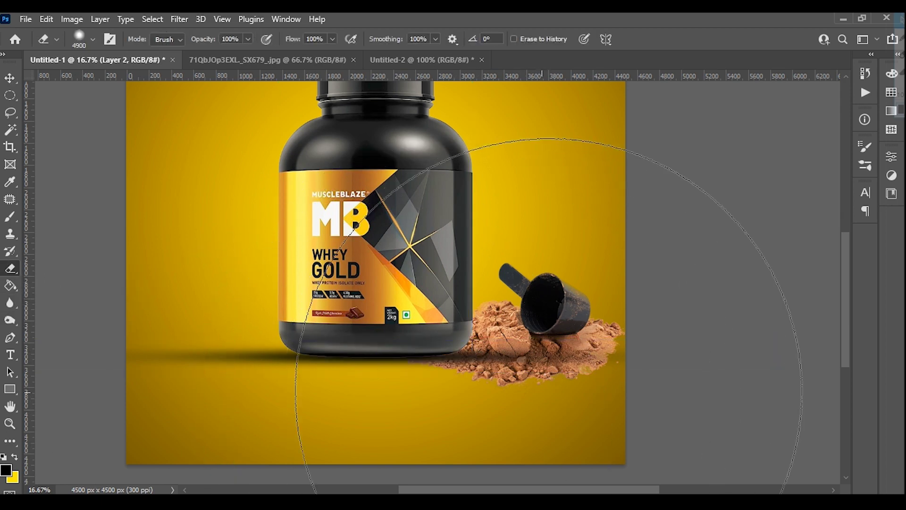
key(bracketleft)
key(bracketleft)
key(bracketleft)
key(bracketleft)
key(bracketleft)
key(bracketleft)
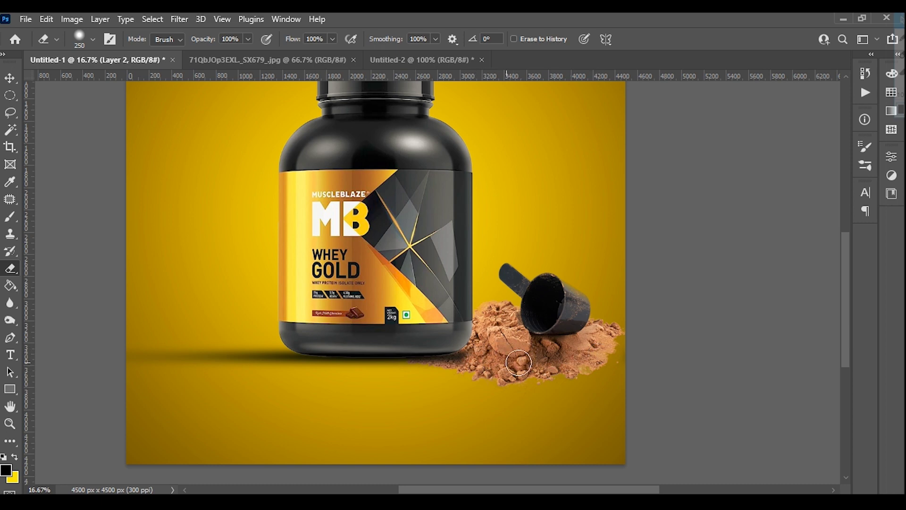
click(11, 78)
Step: Draw a rectangular marquee across the canvas below the jar and feather it 20 px
click(542, 302)
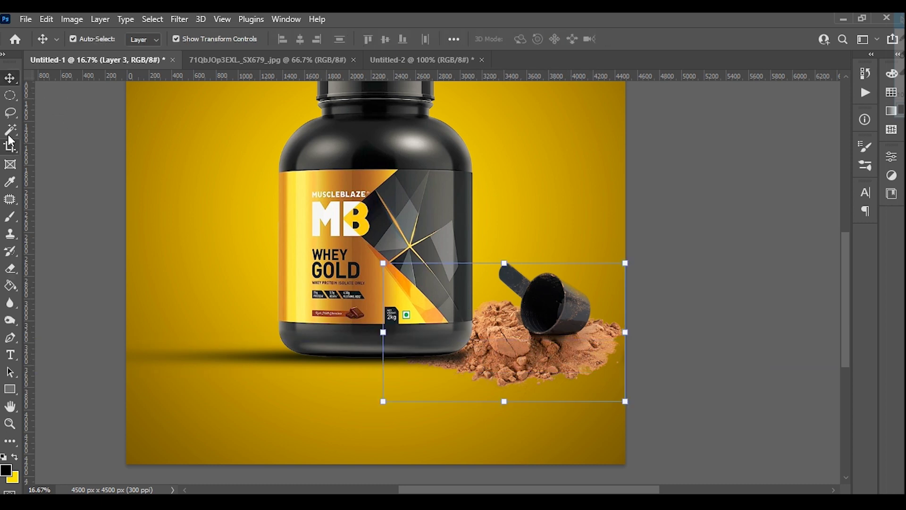
right_click(10, 95)
click(71, 94)
drag(167, 357, 748, 441)
right_click(533, 85)
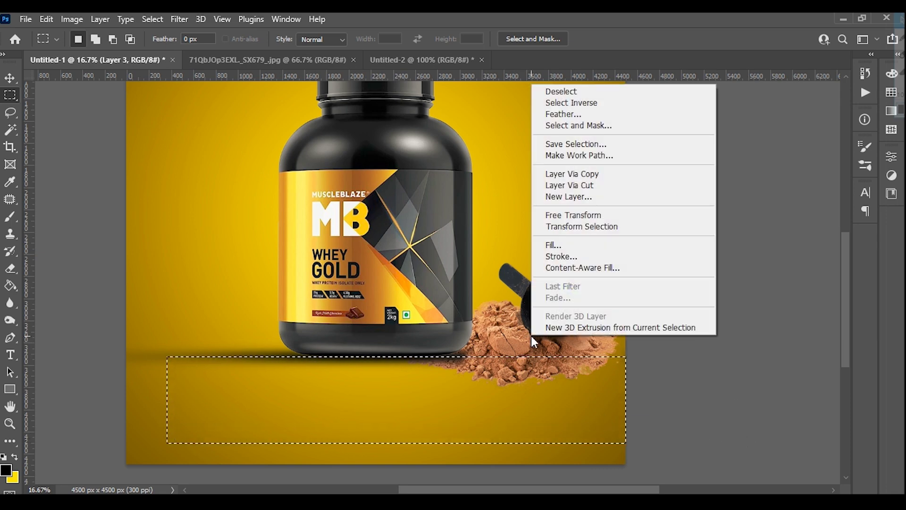
click(564, 115)
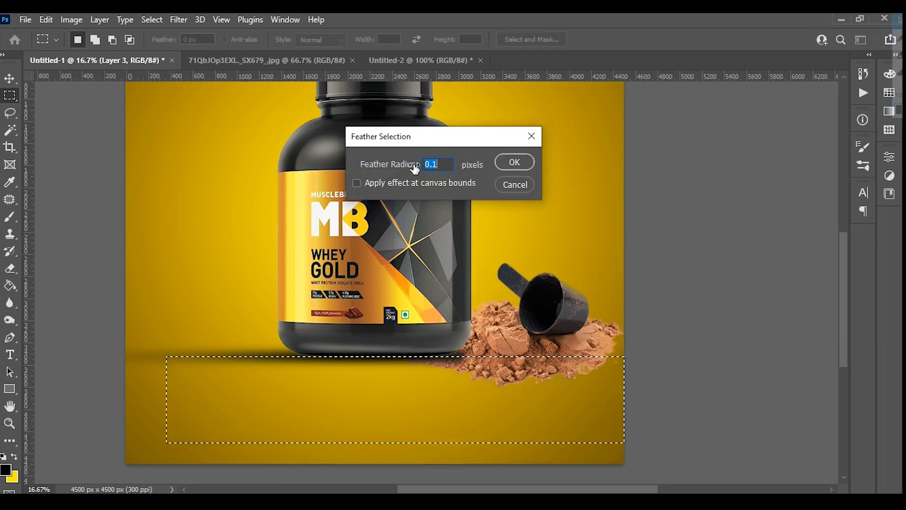
click(514, 184)
right_click(603, 177)
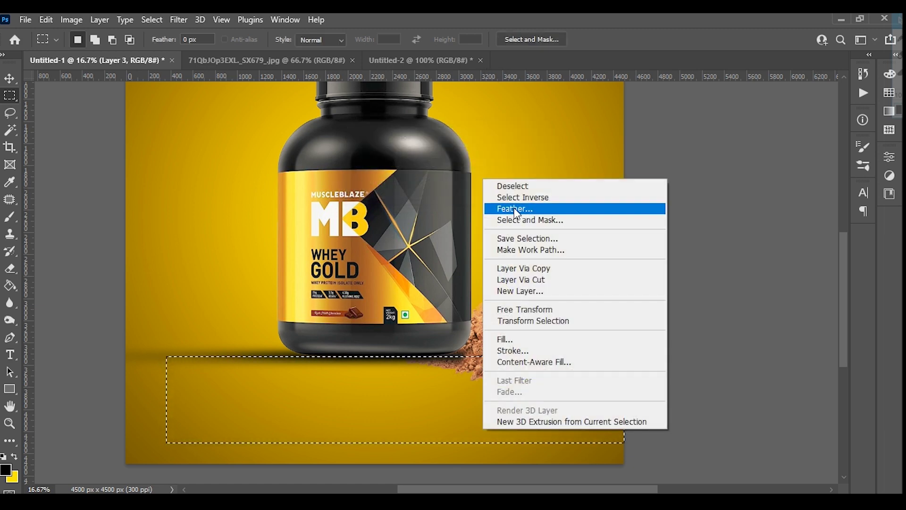
click(614, 205)
text(5020)
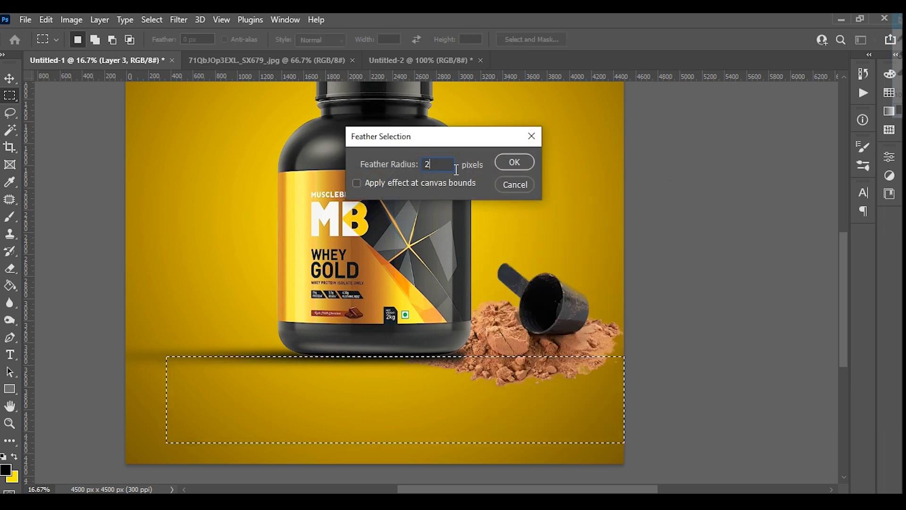
click(509, 160)
Step: Delete the powder inside the feathered band, deselect, and nudge the layer onto the floor line
key(Delete)
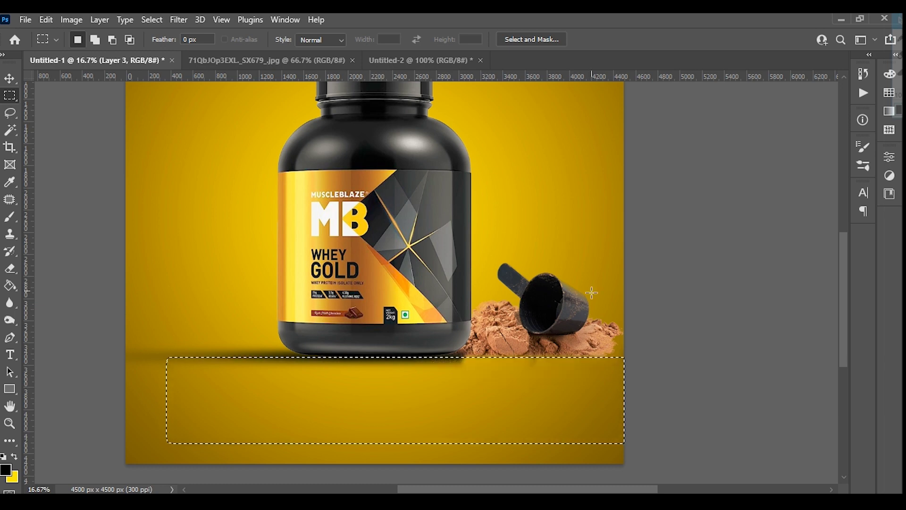
key(ctrl+d)
key(v)
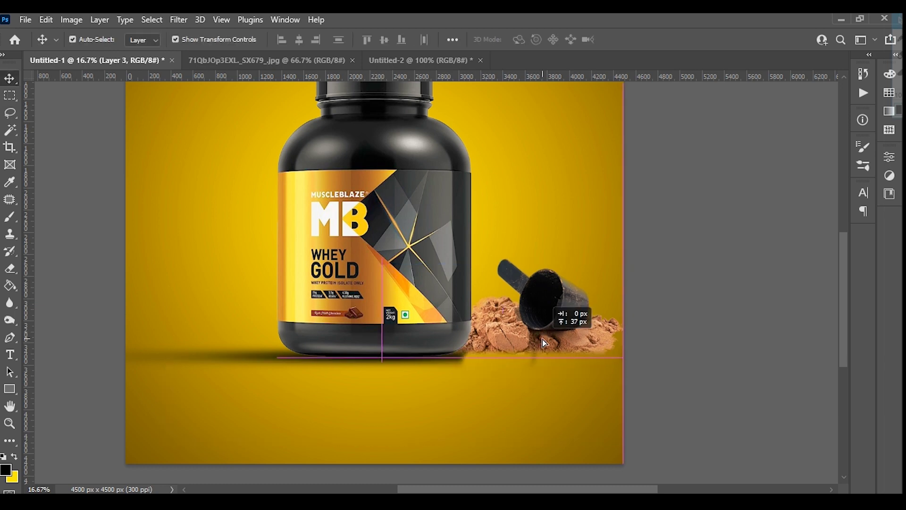
click(546, 448)
drag(519, 395, 514, 390)
click(519, 347)
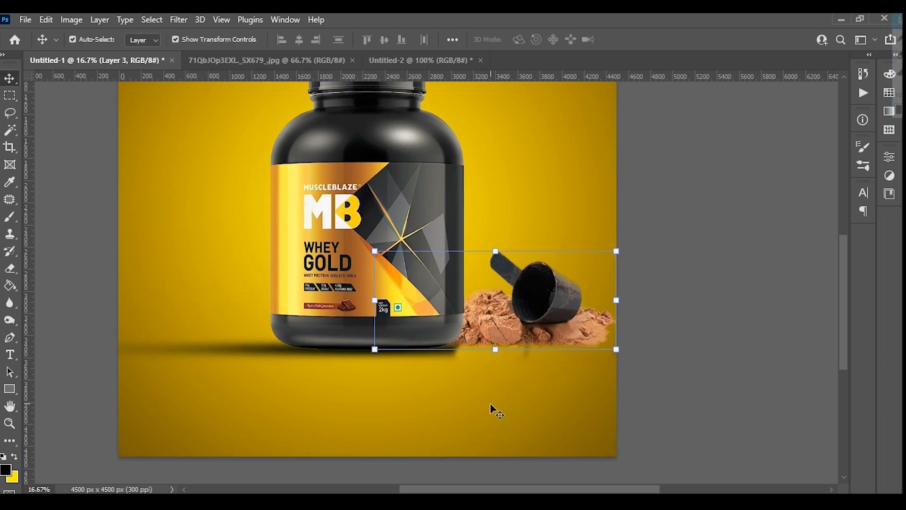
Step: Create a new layer and paint a soft black shadow dab under the jar
click(512, 408)
click(452, 357)
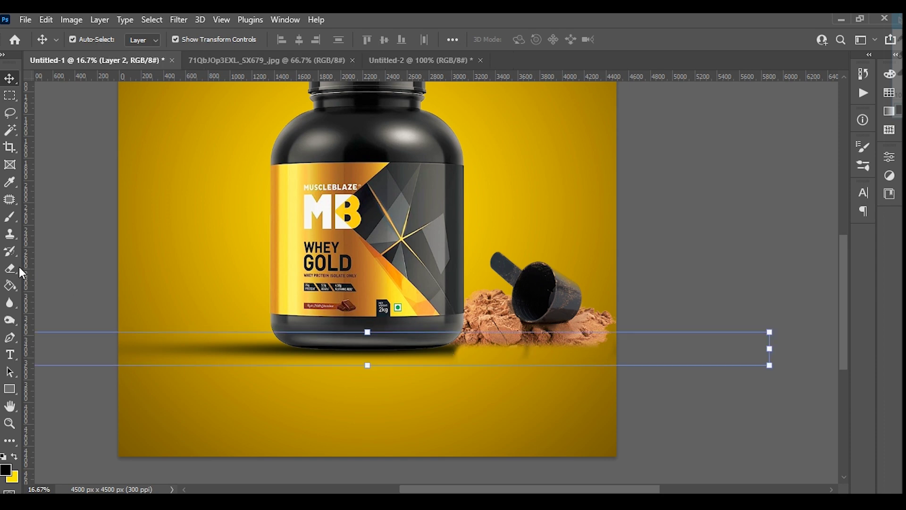
key(e)
key(v)
key(F7)
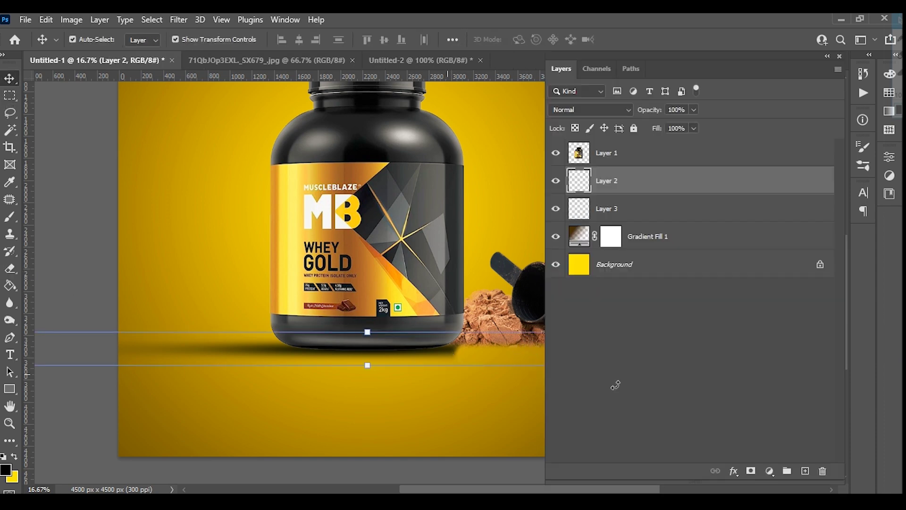
click(804, 471)
key(b)
click(288, 358)
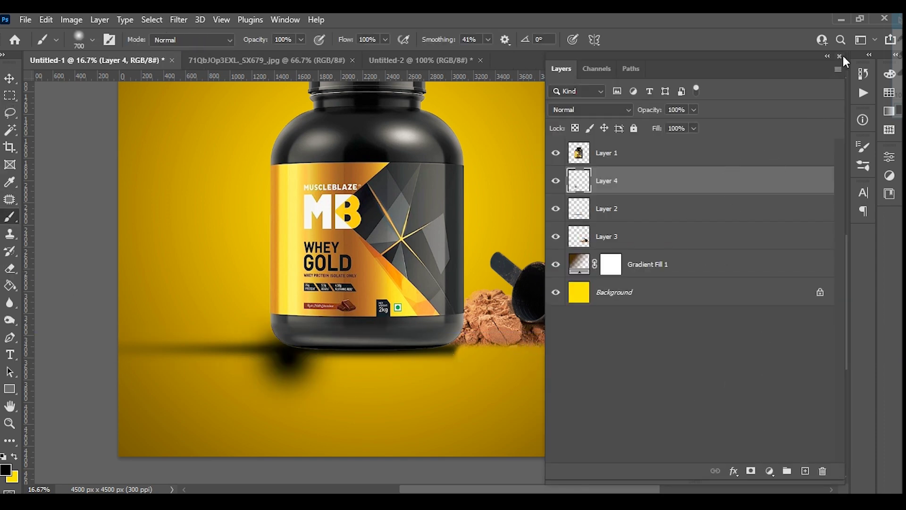
Step: Stretch the shadow dab wide and squash it into a thin band under jar and powder
click(840, 57)
key(v)
drag(281, 364, 472, 370)
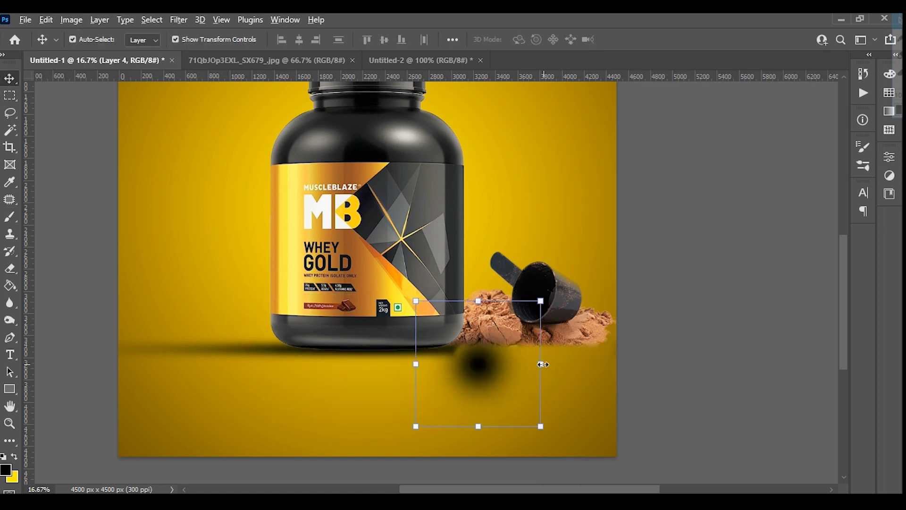
drag(542, 364, 809, 365)
drag(416, 364, 146, 364)
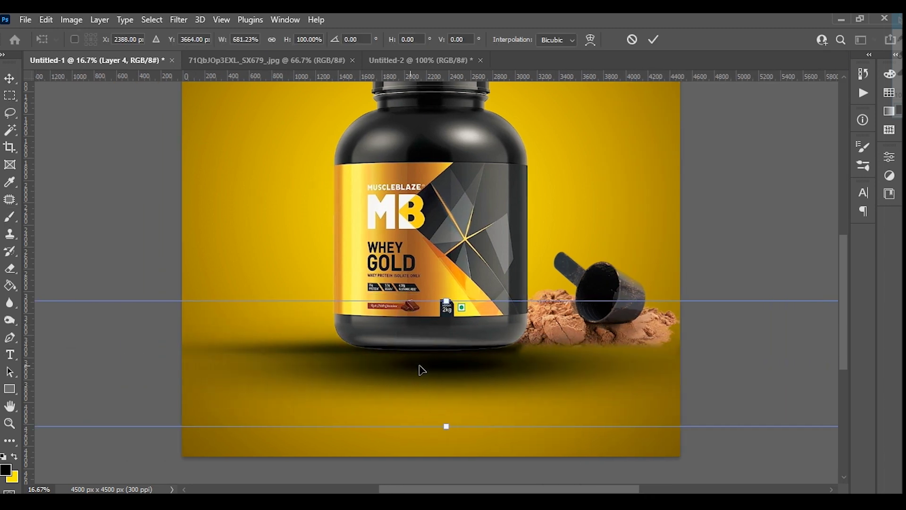
mouse_move(446, 300)
mouse_down()
mouse_move(446, 363)
mouse_move(491, 375)
mouse_up()
key(Return)
Step: Reduce the shadow band's height to about 75%
scroll(472, 377, right, 3)
key(ctrl+t)
drag(491, 415, 504, 383)
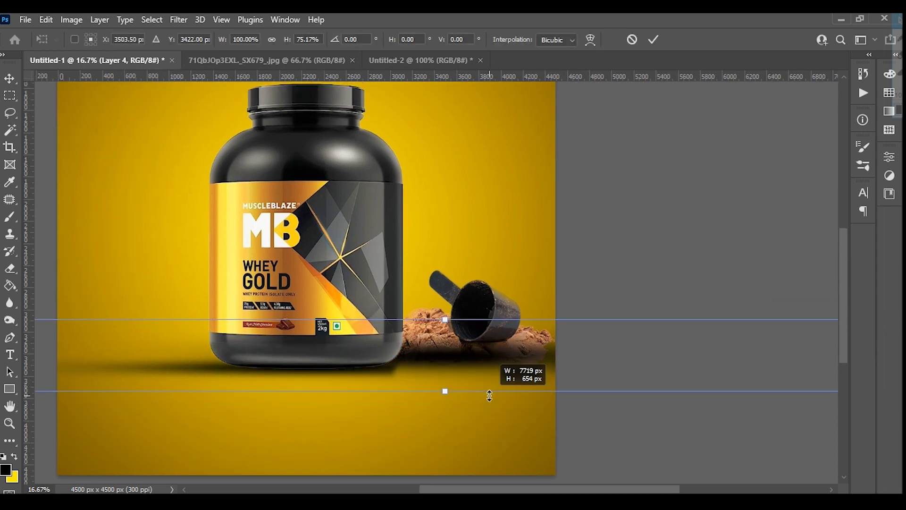
key(Return)
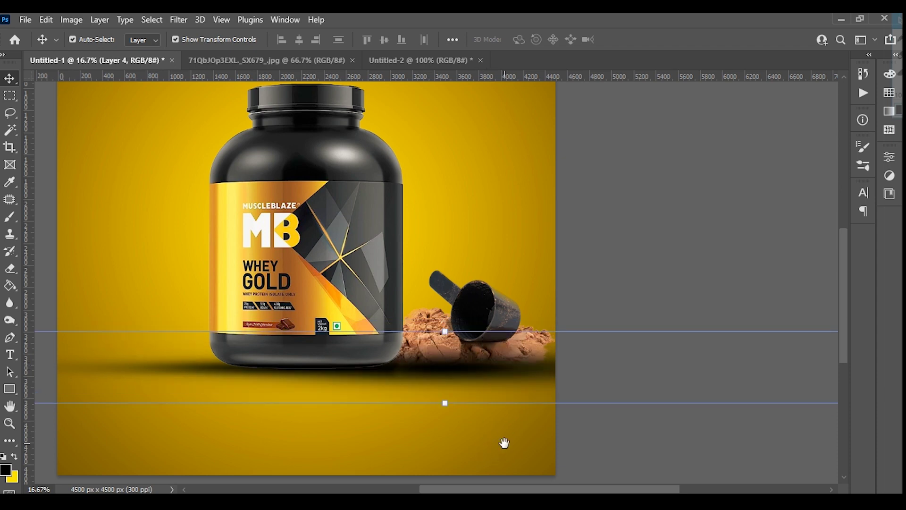
scroll(504, 441, right, 2)
scroll(508, 437, left, 2)
scroll(520, 374, left, 1)
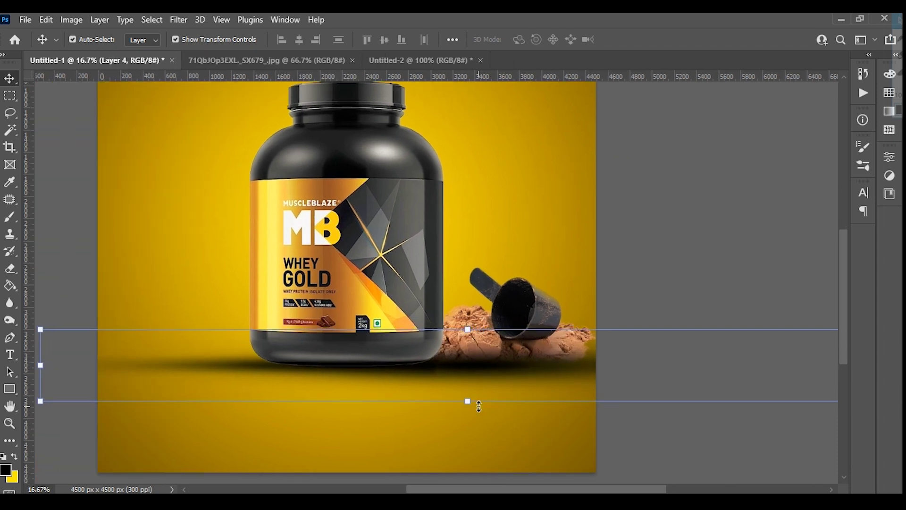
click(511, 452)
Step: Flatten the shadow under the jar to about 62% of its height
key(ctrl+minus)
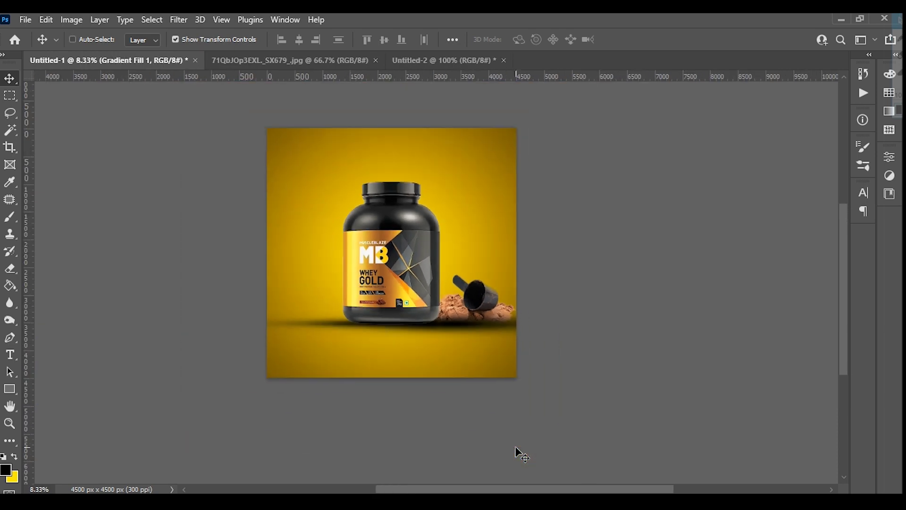
key(ctrl+plus)
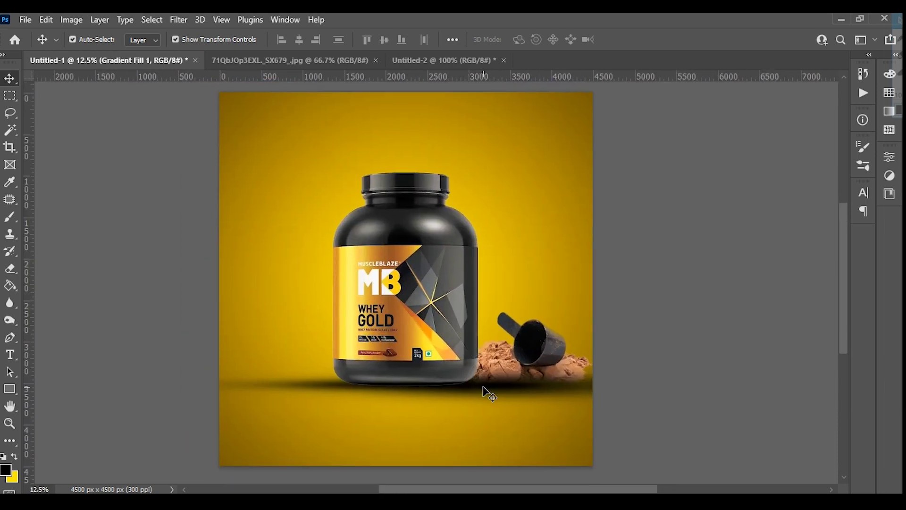
click(496, 411)
drag(495, 414, 496, 405)
drag(495, 358, 496, 372)
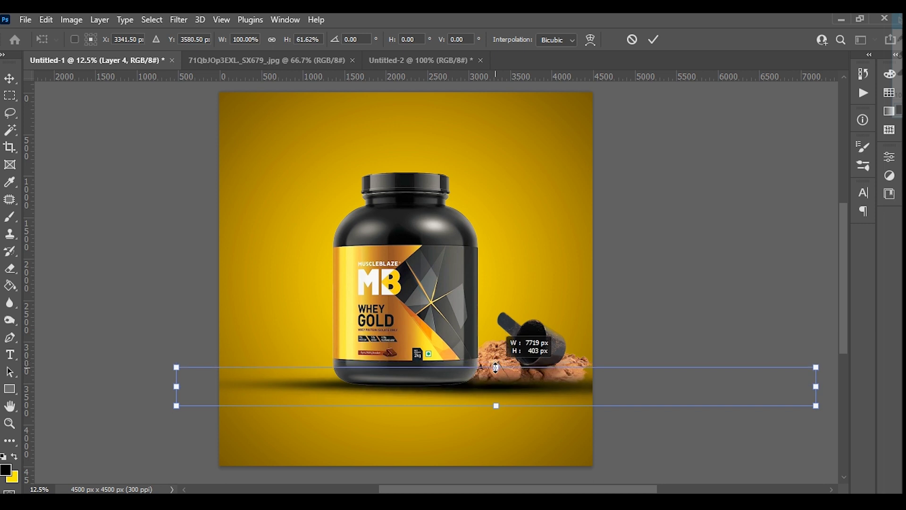
key(Return)
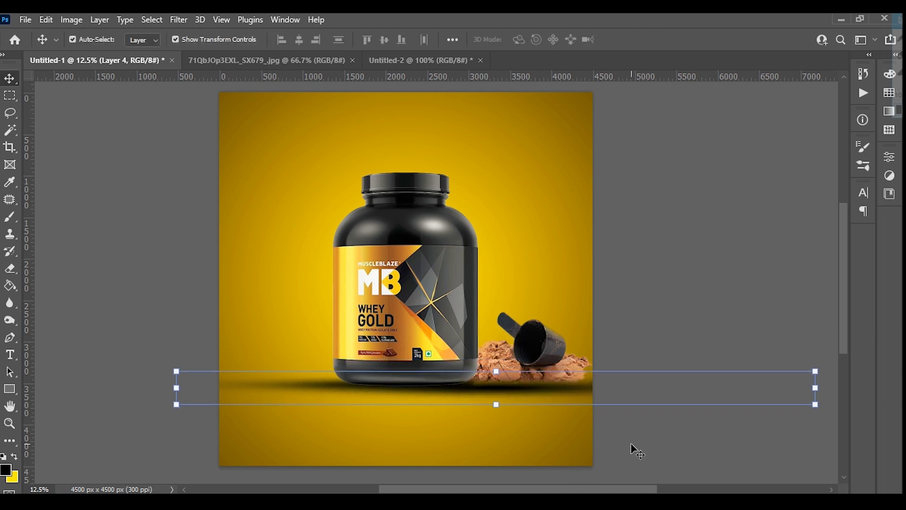
Step: Set the shadow layer's Fill to about 91% in the Layers panel
key(alt+bracketleft)
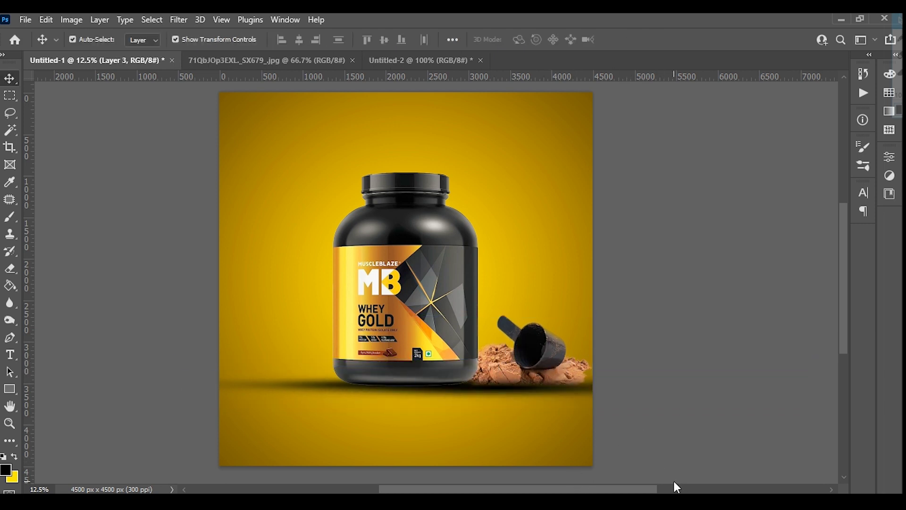
scroll(566, 425, up, 2)
scroll(516, 388, down, 1)
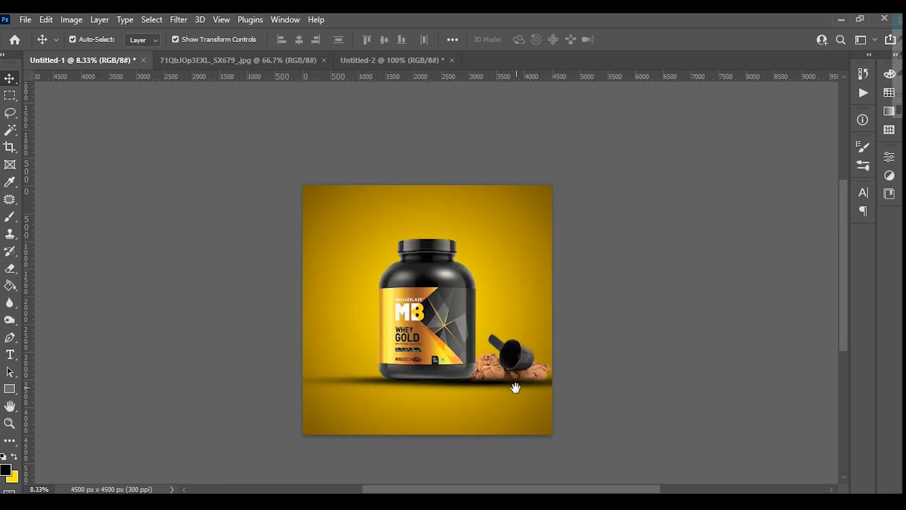
scroll(517, 370, up, 1)
click(519, 451)
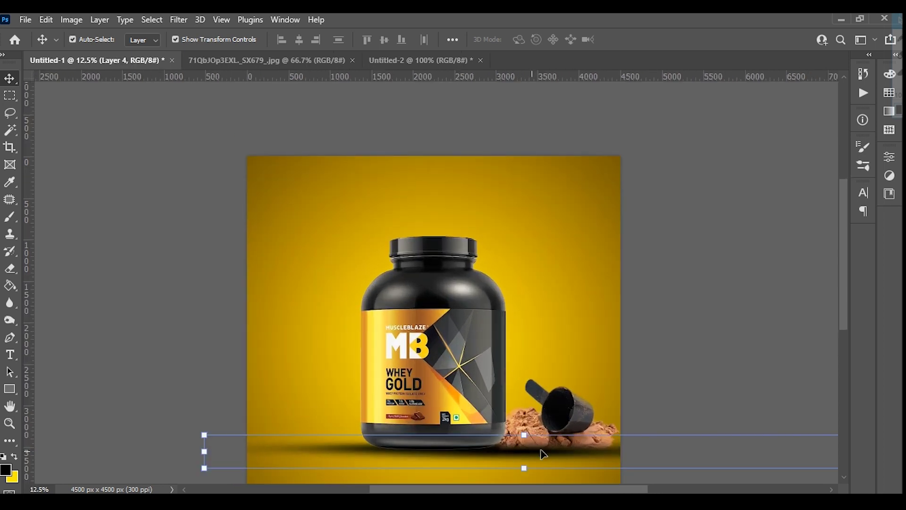
key(F7)
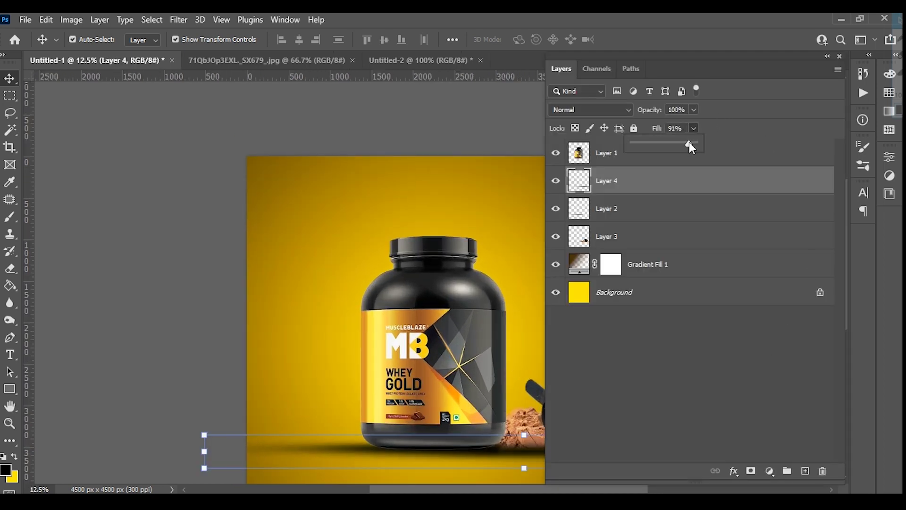
drag(689, 143, 687, 144)
click(841, 57)
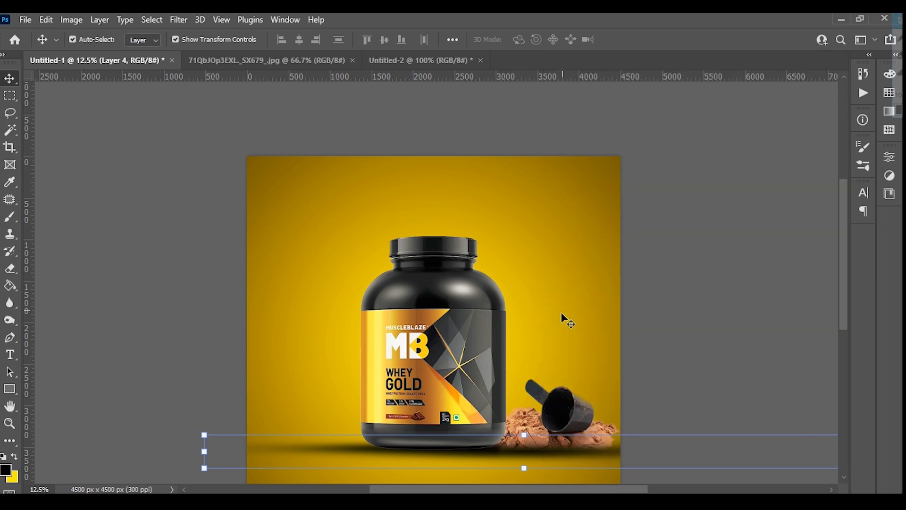
Step: Check the Layer 2 shadow band and the other shadow layer, then view the whole ad
click(415, 396)
click(398, 428)
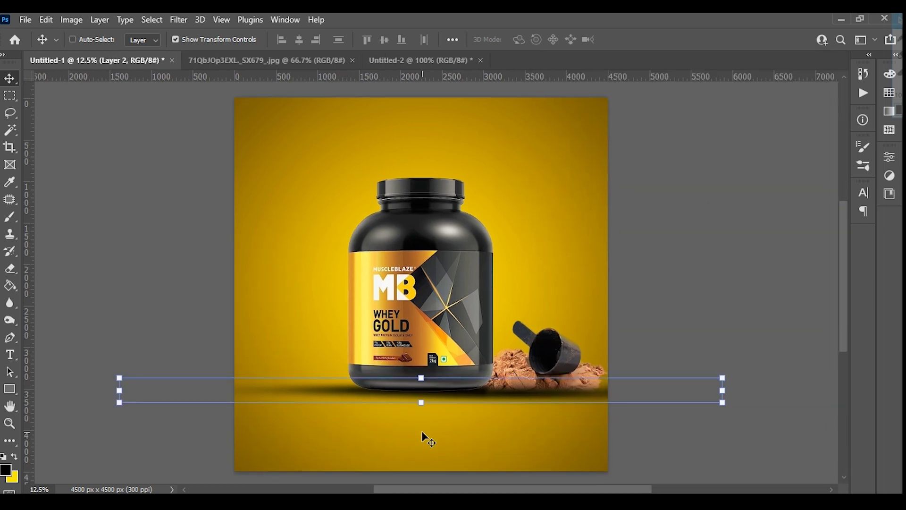
click(542, 395)
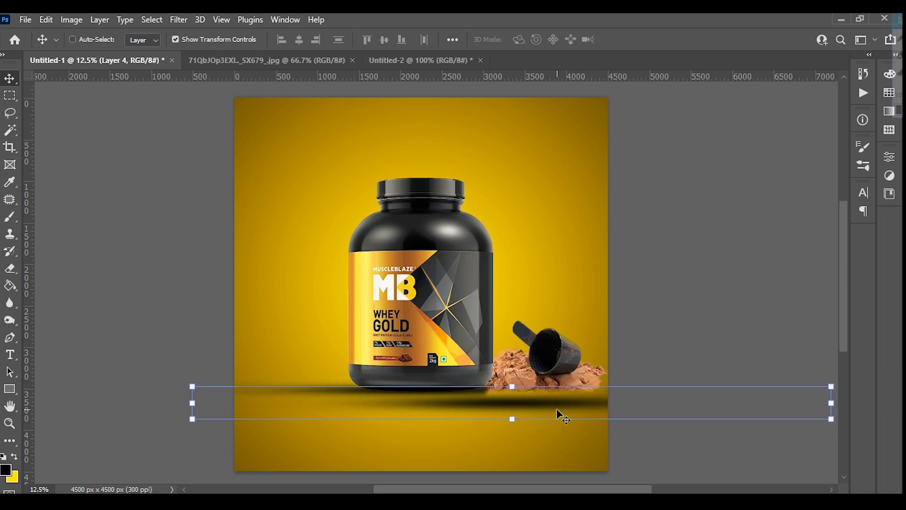
key(F7)
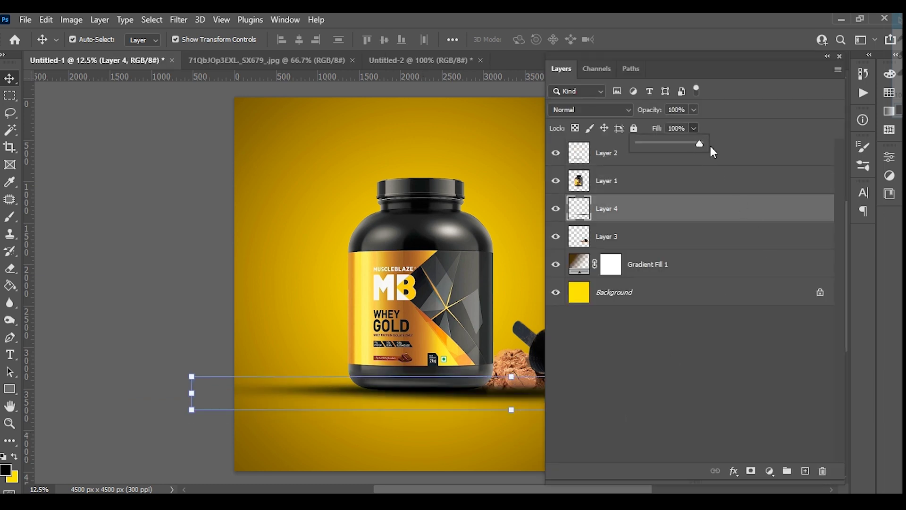
click(460, 446)
click(841, 57)
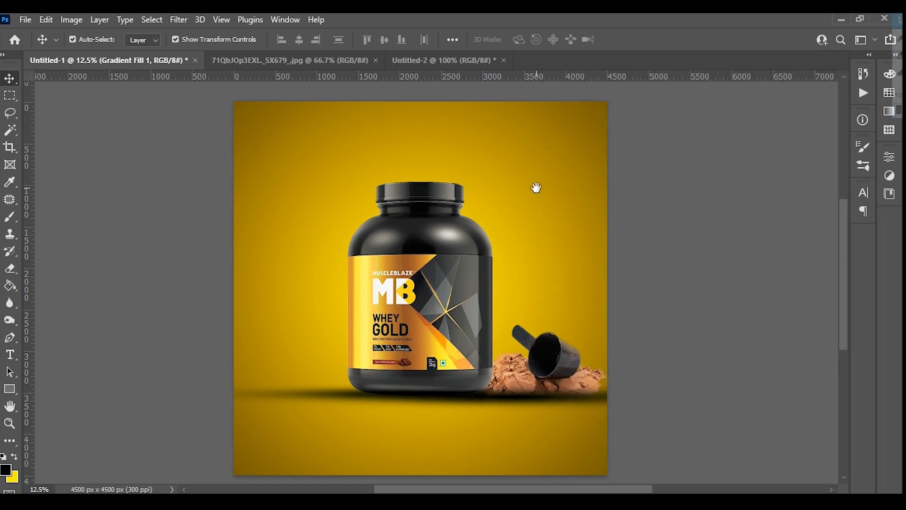
key(ctrl+minus)
key(ctrl+o)
Step: Open the CityPNG chocolate splash PNG and drag it into the ad document
click(326, 151)
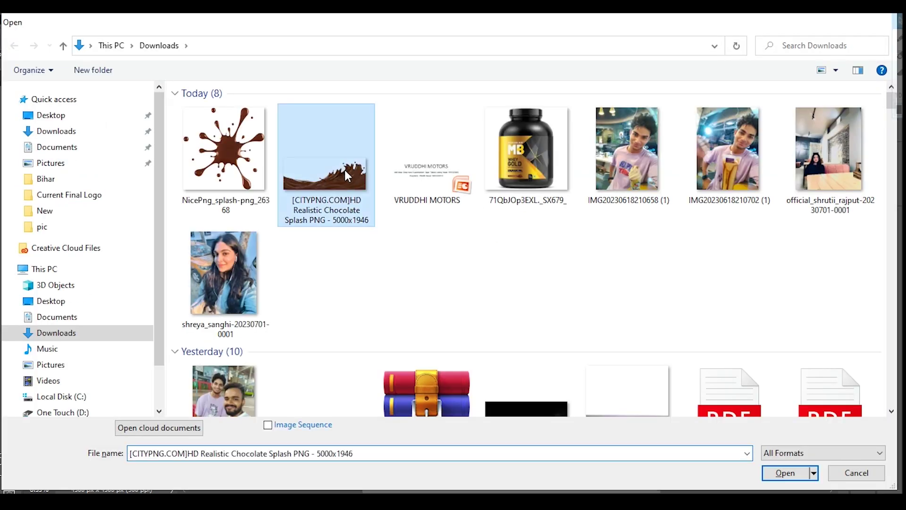
key(Return)
mouse_move(539, 313)
mouse_down()
mouse_move(556, 297)
mouse_move(529, 310)
mouse_move(530, 364)
mouse_up()
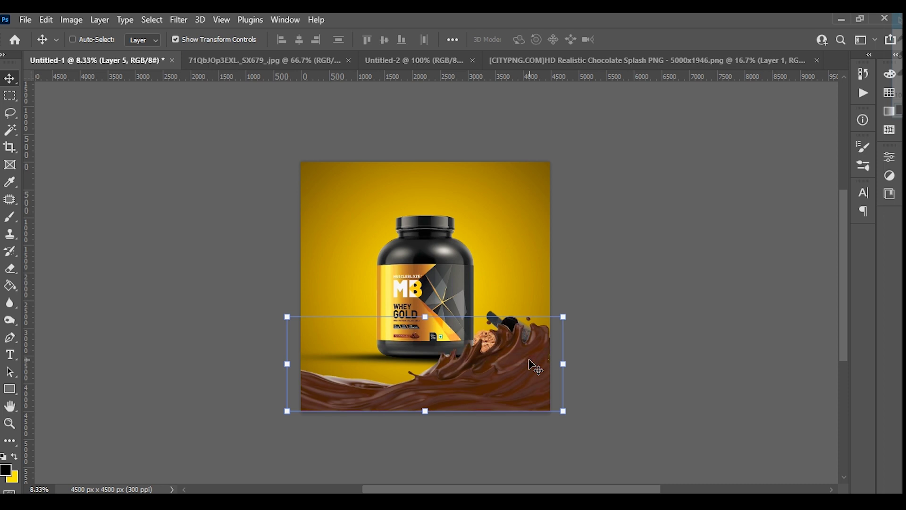
drag(560, 363, 524, 346)
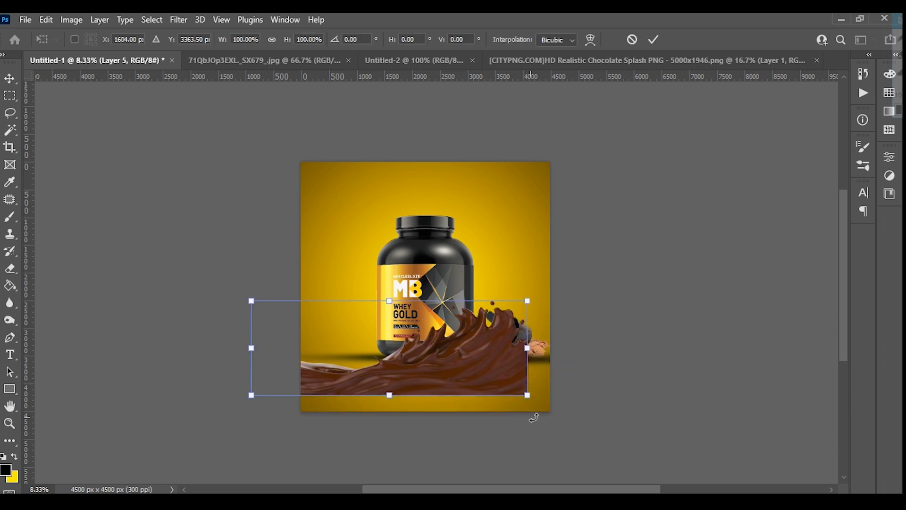
Step: Flip the chocolate splash horizontally
right_click(542, 381)
key(Escape)
right_click(527, 380)
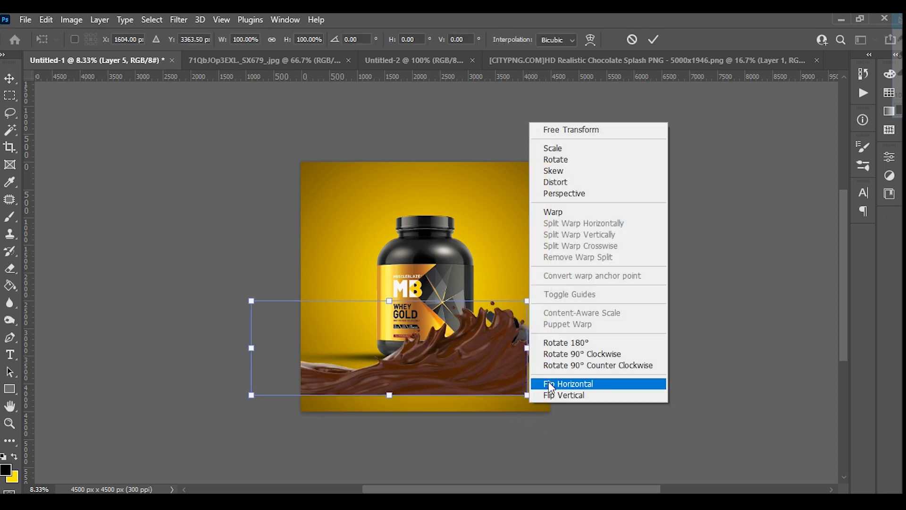
click(561, 381)
key(Return)
Step: Scale the splash to about 90% width across the canvas, raise it, and send it behind the jar
drag(517, 375, 553, 391)
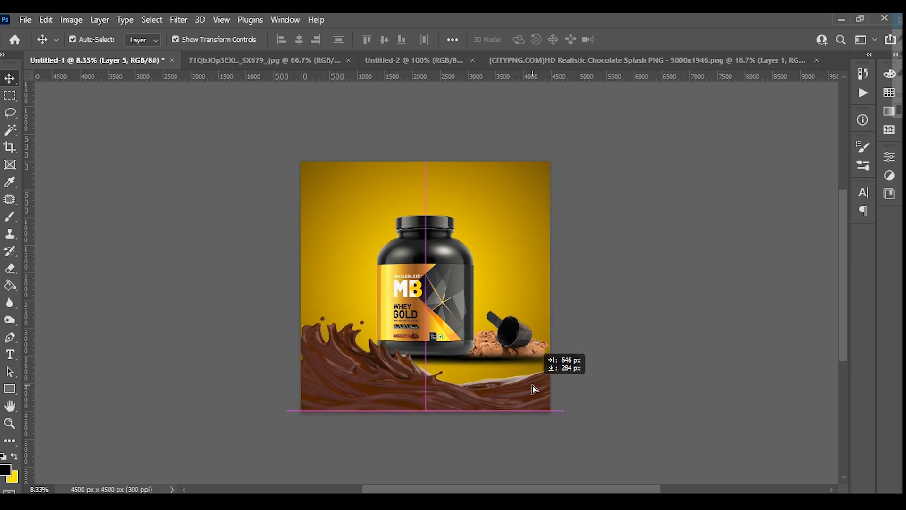
drag(288, 363, 301, 364)
drag(563, 363, 549, 364)
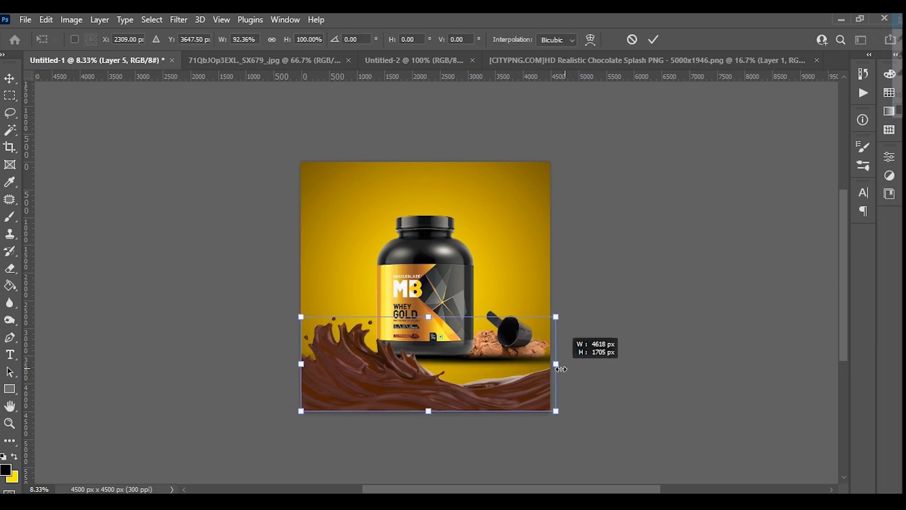
drag(462, 316, 453, 315)
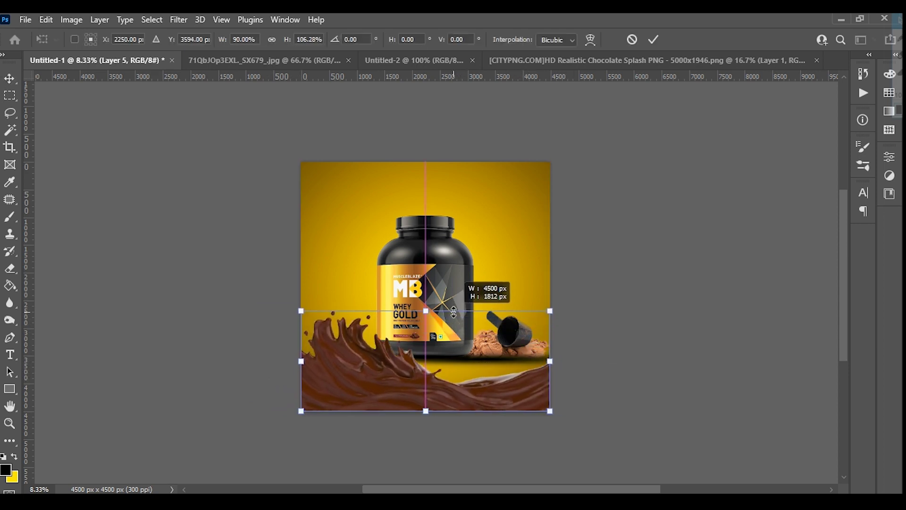
drag(498, 397, 498, 347)
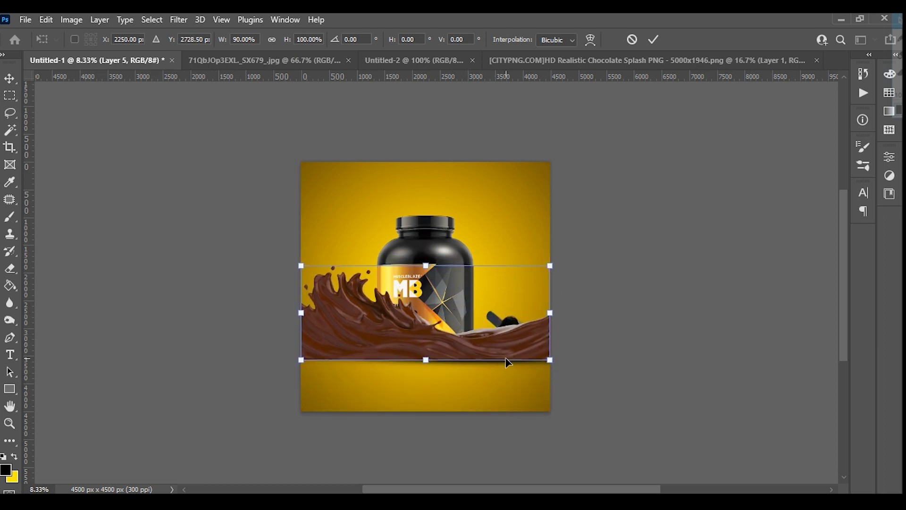
key(Return)
key(ctrl+bracketleft)
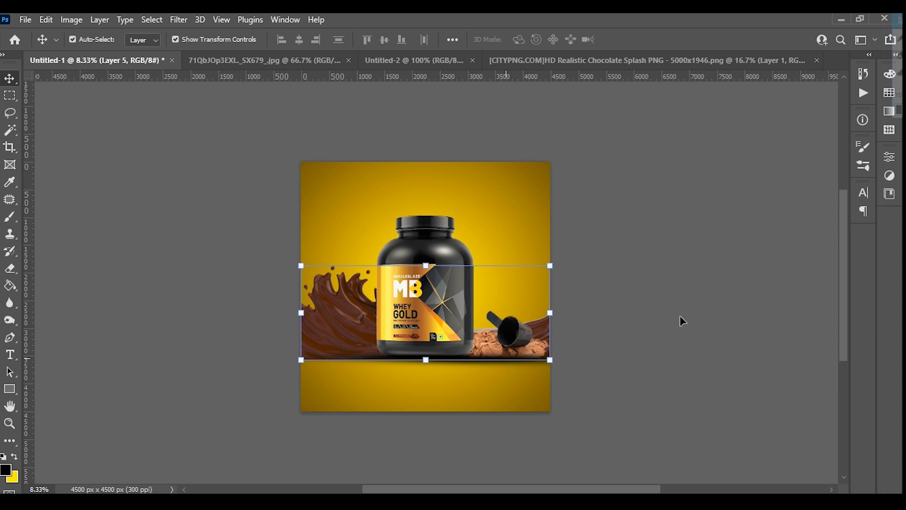
click(683, 321)
drag(620, 325, 626, 352)
drag(678, 317, 676, 323)
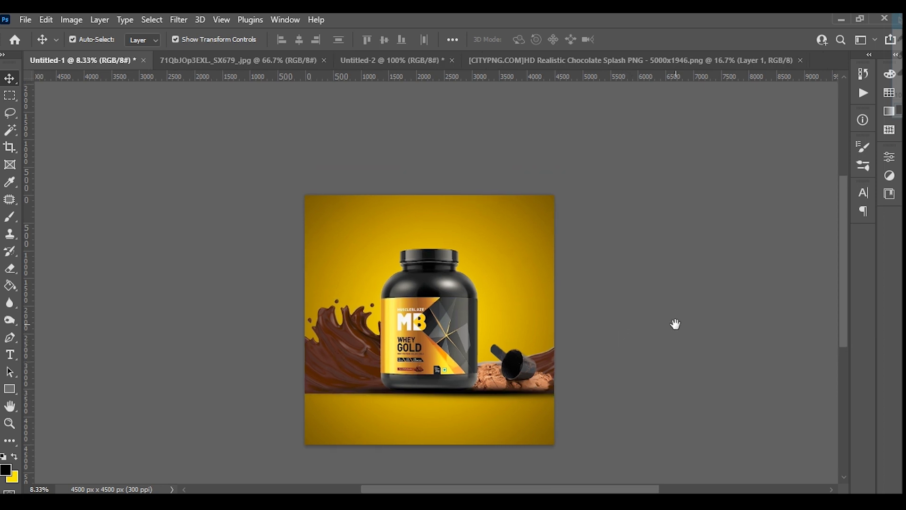
drag(592, 310, 587, 311)
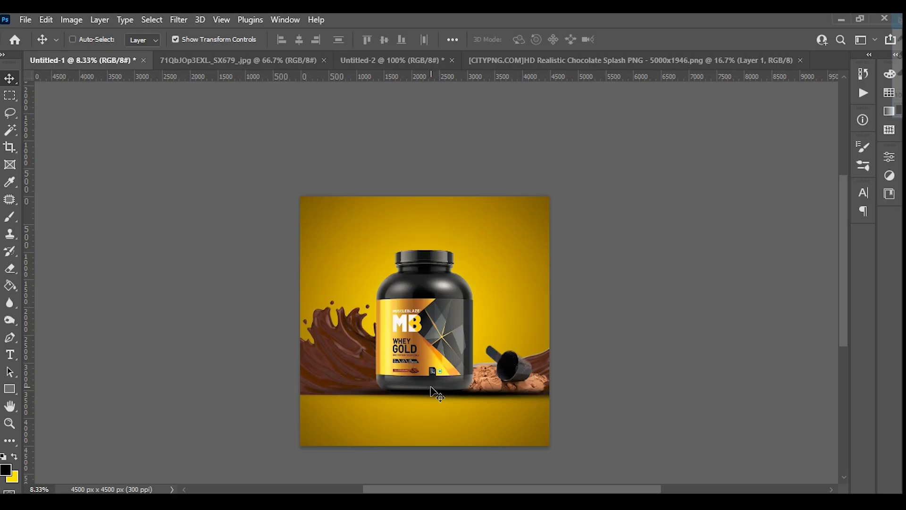
Step: Bring the NicePng chocolate splat into the ad, enlarged, at the upper left above the jar
key(ctrl+o)
click(226, 151)
double_click(227, 152)
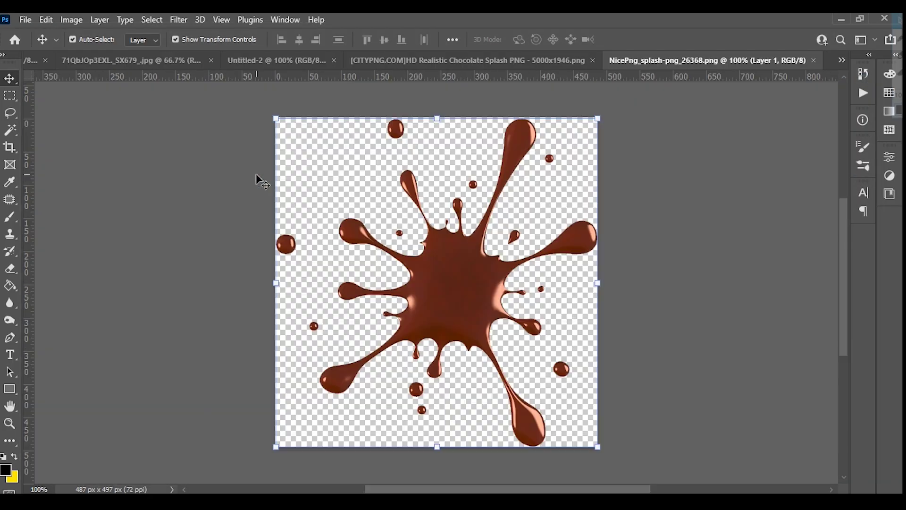
mouse_move(257, 179)
mouse_down()
mouse_move(122, 62)
mouse_move(418, 216)
mouse_move(463, 263)
mouse_up()
key(ctrl+t)
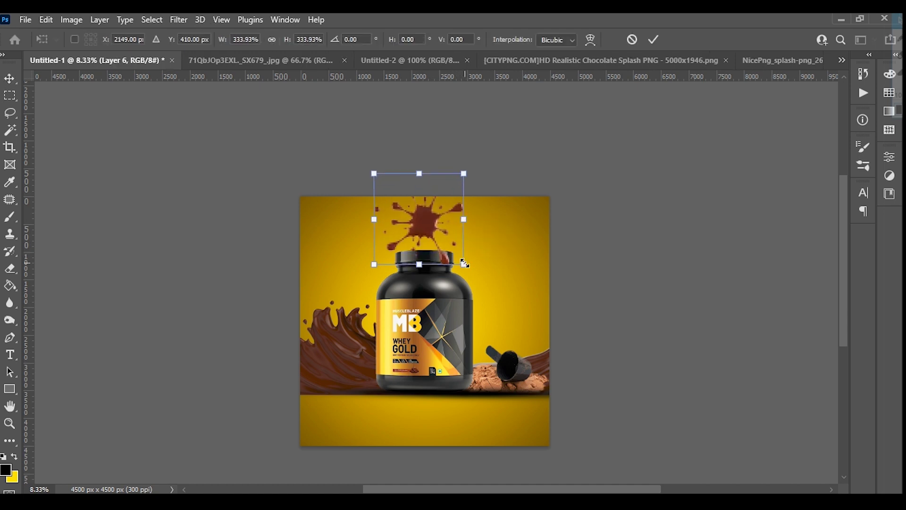
key(Return)
mouse_move(433, 228)
mouse_down()
mouse_move(358, 258)
mouse_move(516, 394)
mouse_up()
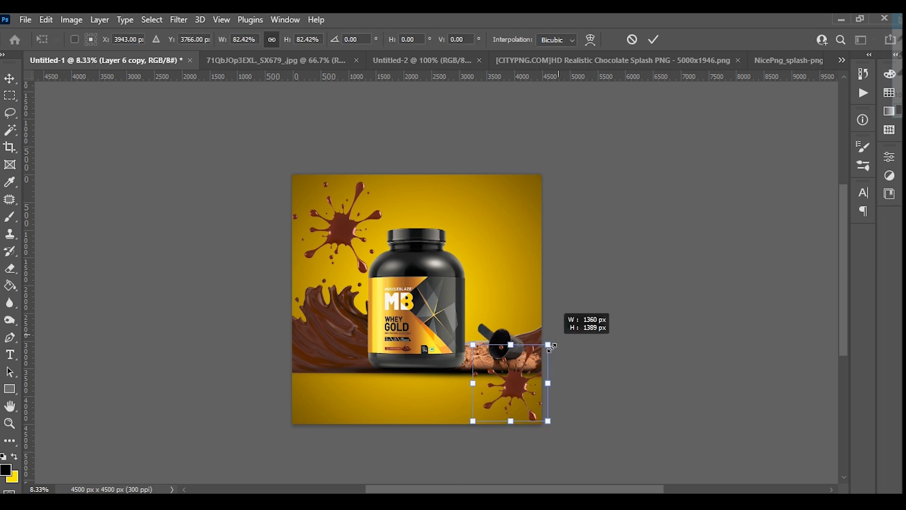
Step: Add a copy of the splat scaled to about 49% near the bottom-right corner
drag(559, 331, 515, 401)
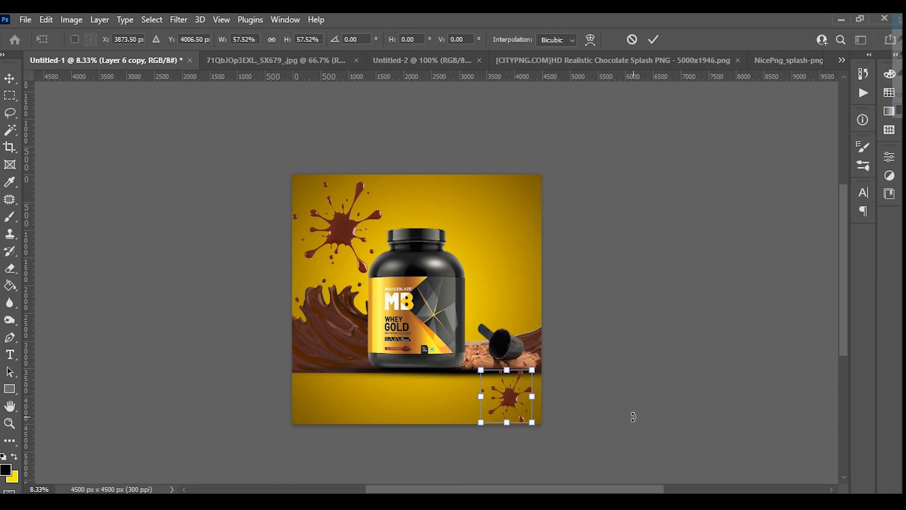
drag(540, 373, 537, 377)
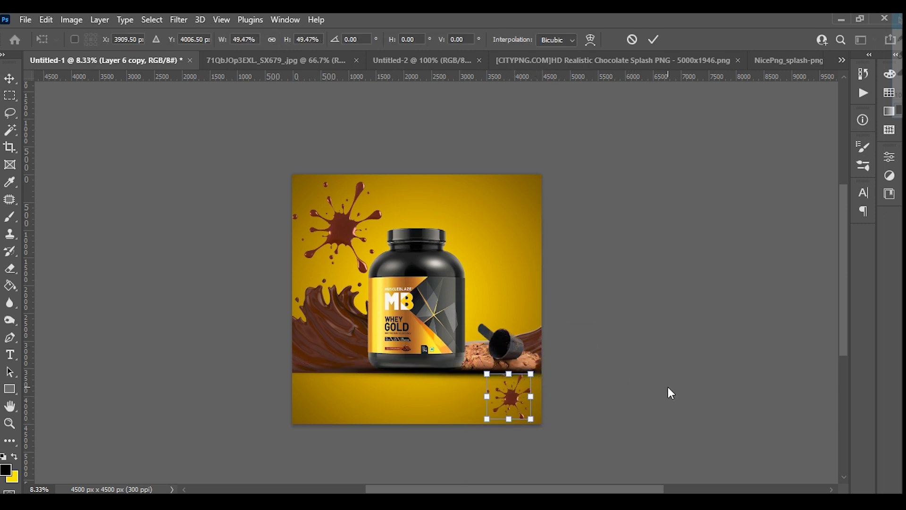
key(Return)
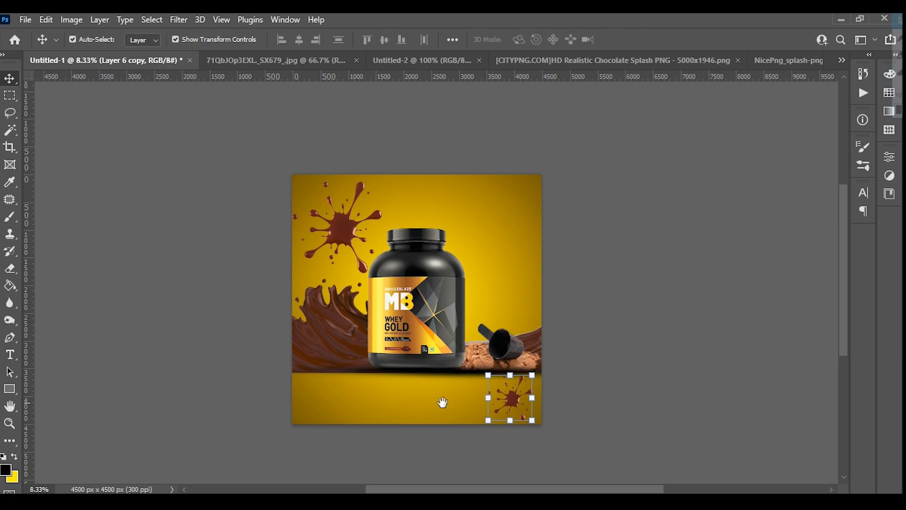
key(alt+Tab)
Step: Search Google Images for 'chocolate splash', then refine the search to 'chocolate pieces splash'
double_click(126, 77)
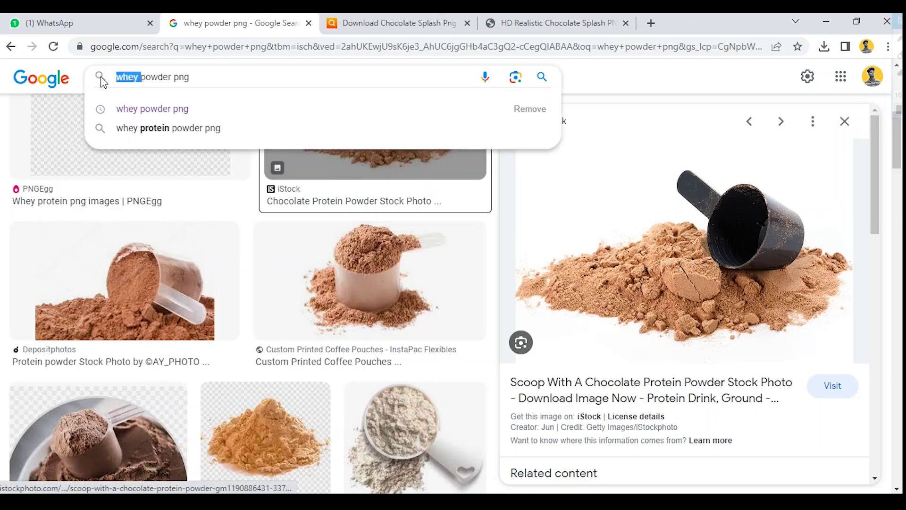
click(171, 77)
key(shift+Home)
text(chocolate)
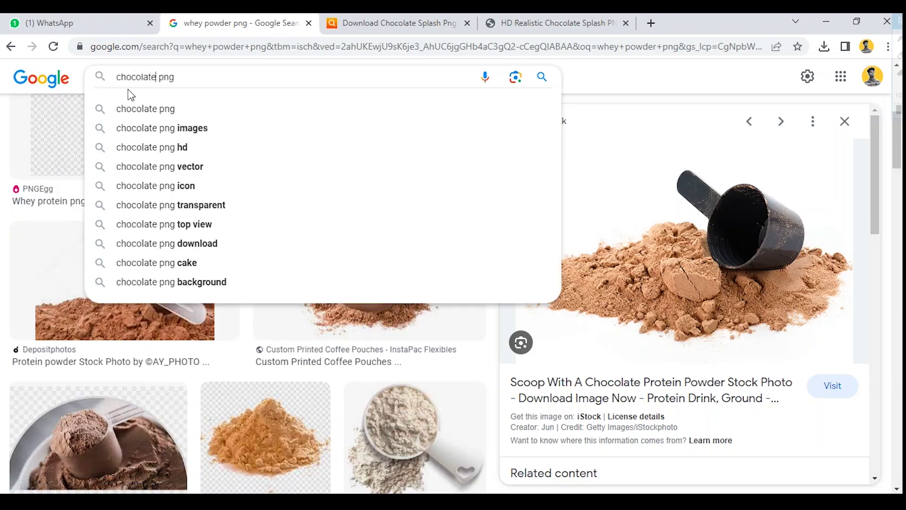
text( splash)
key(Return)
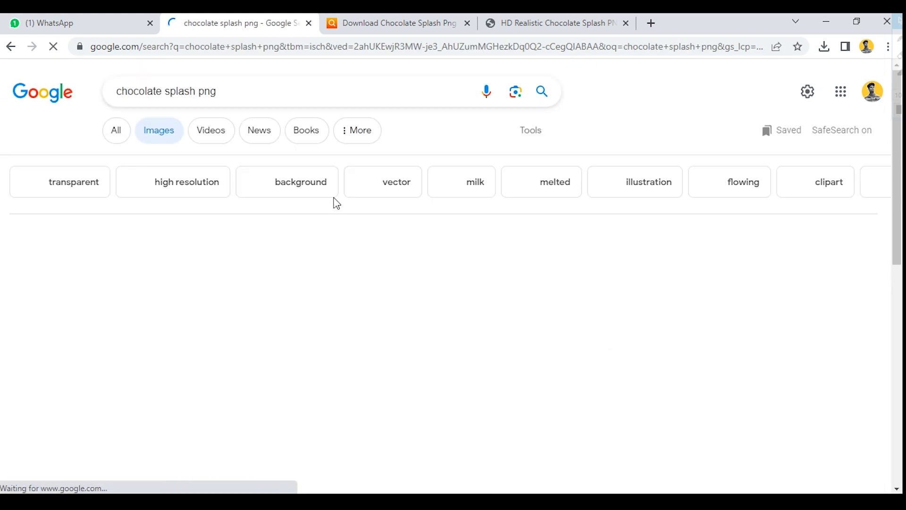
scroll(460, 284, down, 5)
click(155, 77)
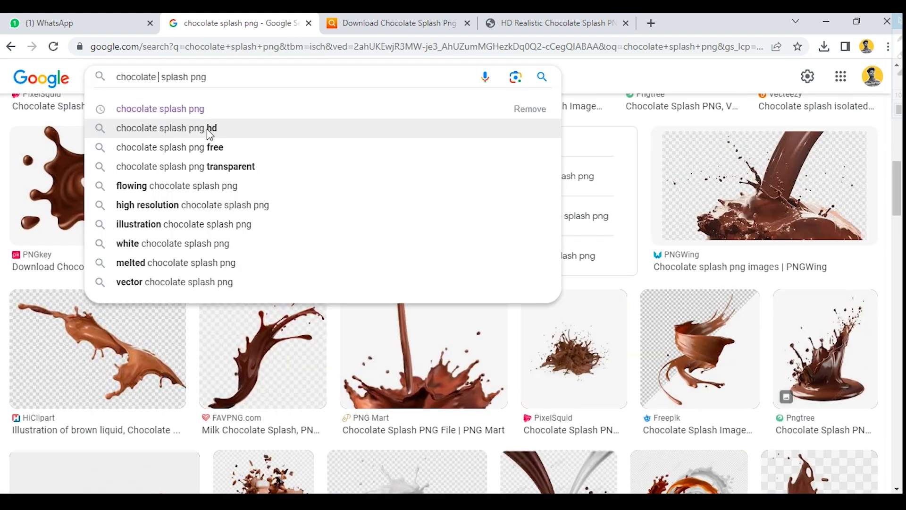
text(pieces)
key(Return)
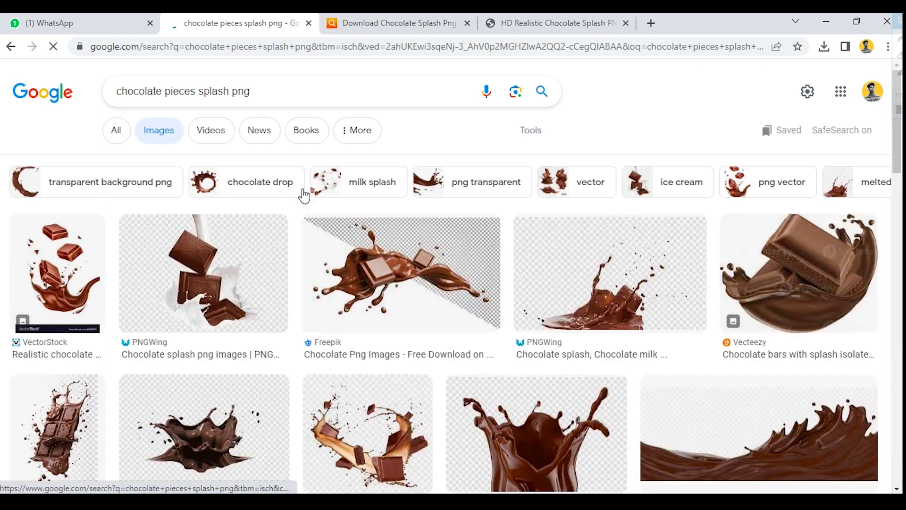
Step: Open the PNGEgg chocolate splash result's source page and close the older splash tabs
scroll(330, 330, down, 4)
scroll(388, 313, down, 1)
scroll(406, 326, down, 2)
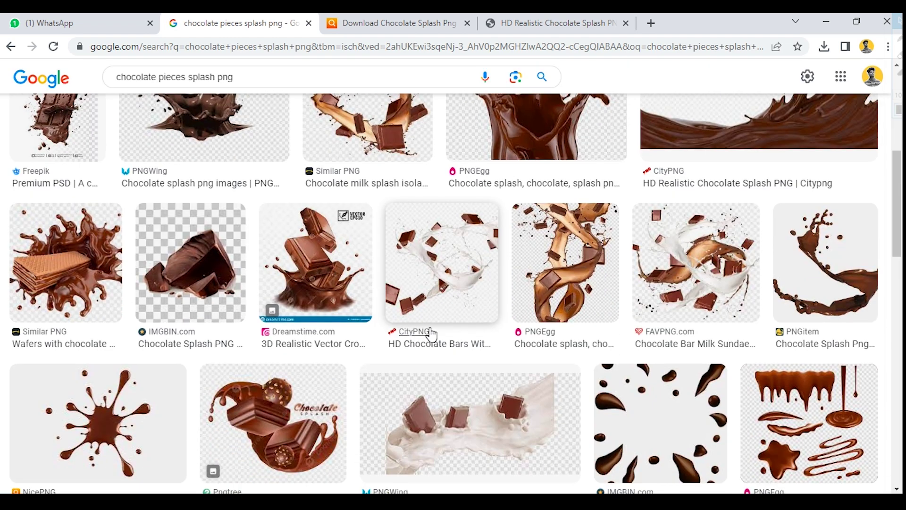
scroll(424, 332, down, 2)
click(531, 204)
scroll(703, 267, down, 5)
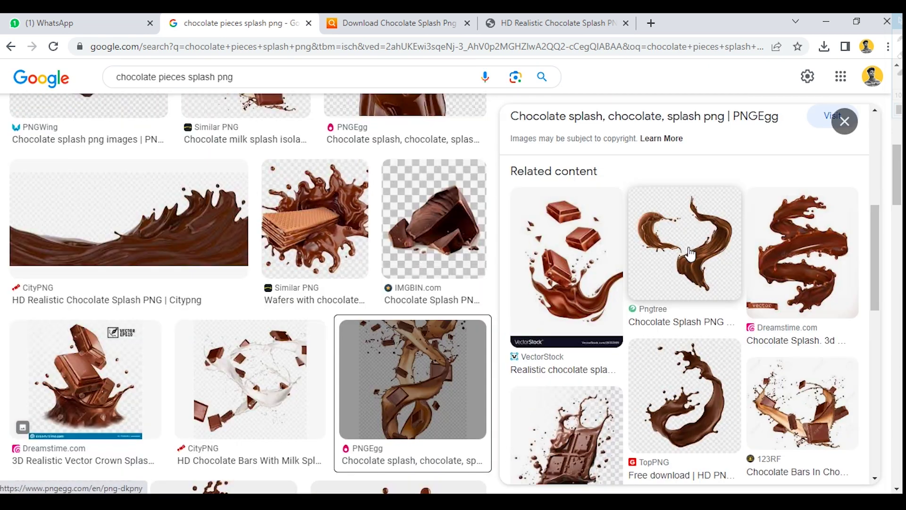
scroll(708, 283, up, 5)
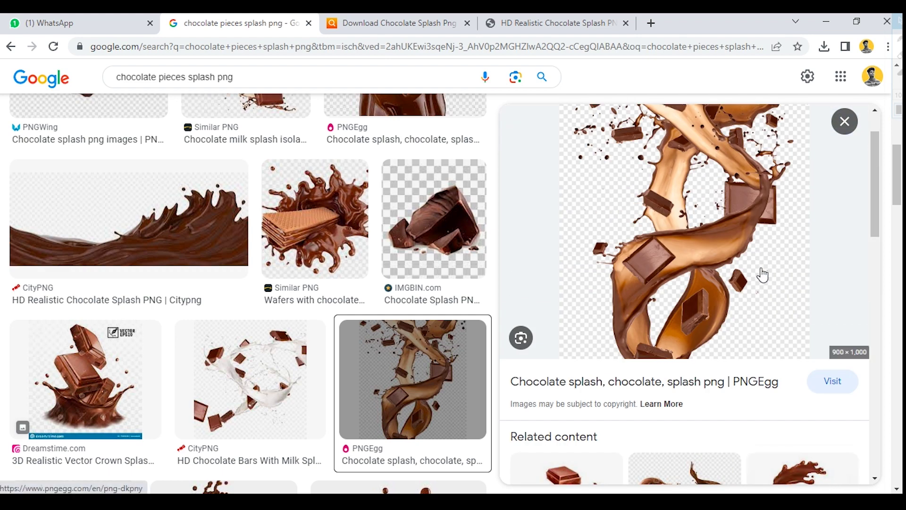
click(826, 379)
click(673, 21)
click(713, 23)
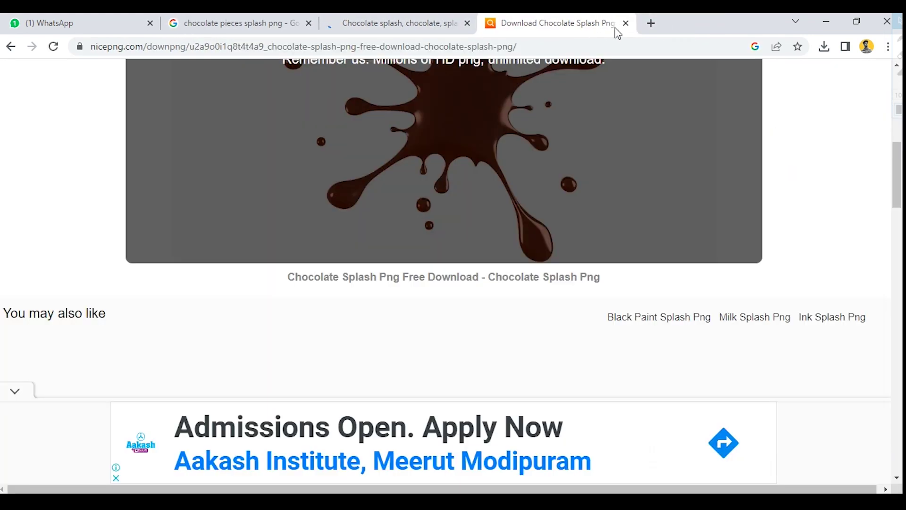
click(623, 22)
Step: Find the milkshake chocolate-bar splash on PNGEgg and open its image page
scroll(434, 297, down, 5)
scroll(438, 310, down, 5)
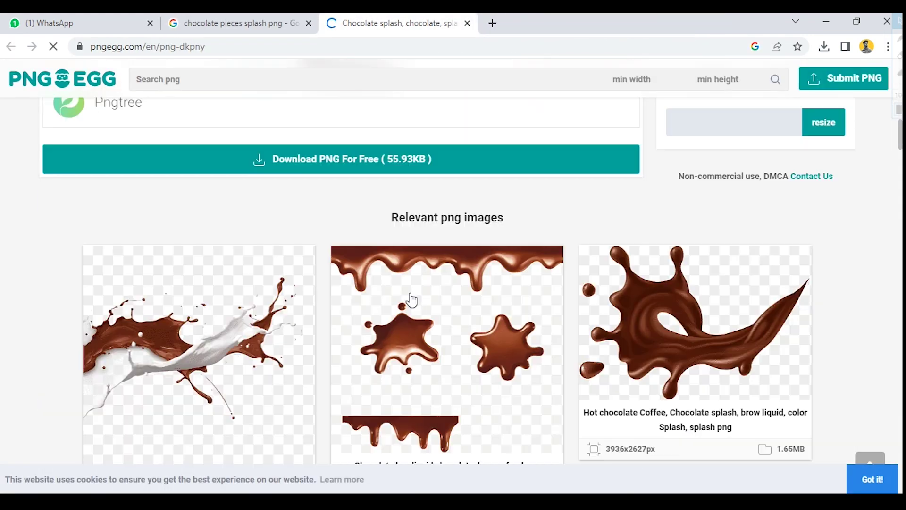
scroll(410, 299, down, 5)
scroll(430, 303, down, 5)
scroll(438, 304, down, 5)
scroll(438, 302, down, 5)
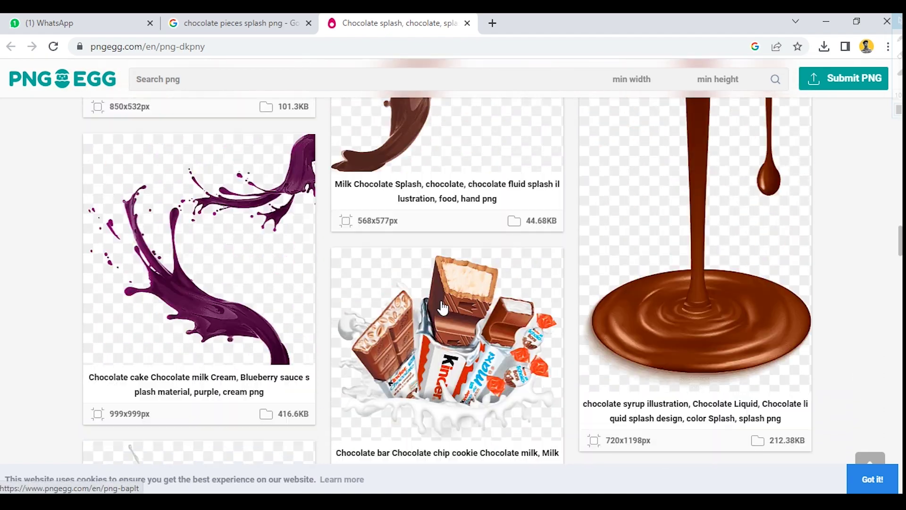
scroll(443, 301, down, 4)
scroll(445, 300, down, 5)
scroll(445, 299, down, 5)
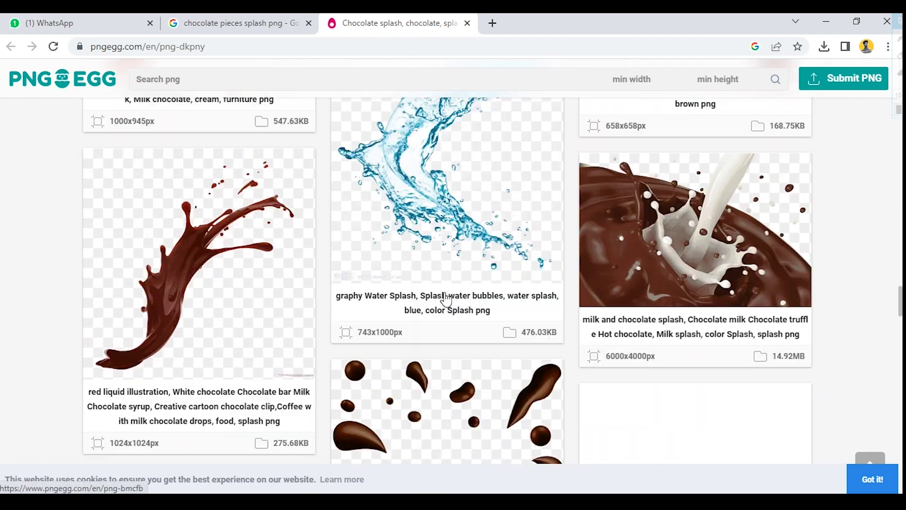
scroll(445, 299, down, 5)
scroll(446, 299, down, 5)
scroll(446, 299, down, 5)
click(446, 299)
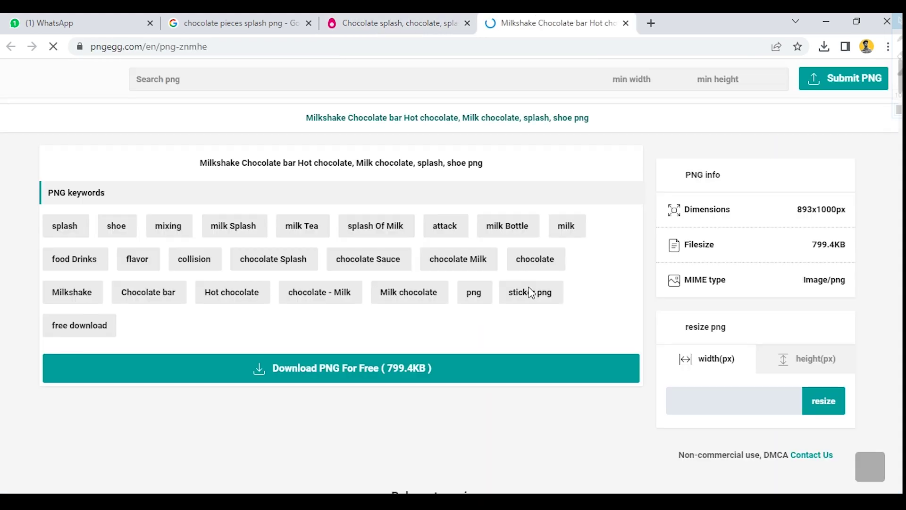
Step: Download the splash as a free PNG, dismissing the ad and completing the captcha
scroll(493, 301, down, 7)
click(399, 305)
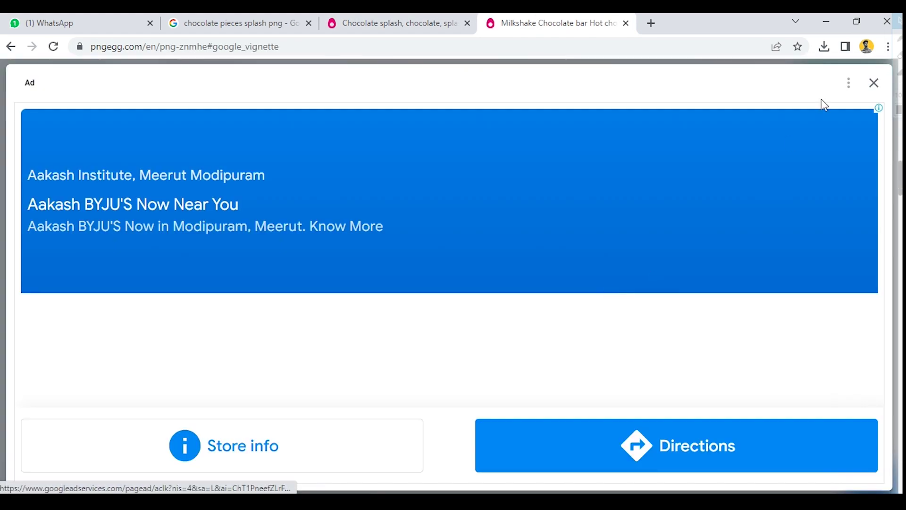
click(873, 84)
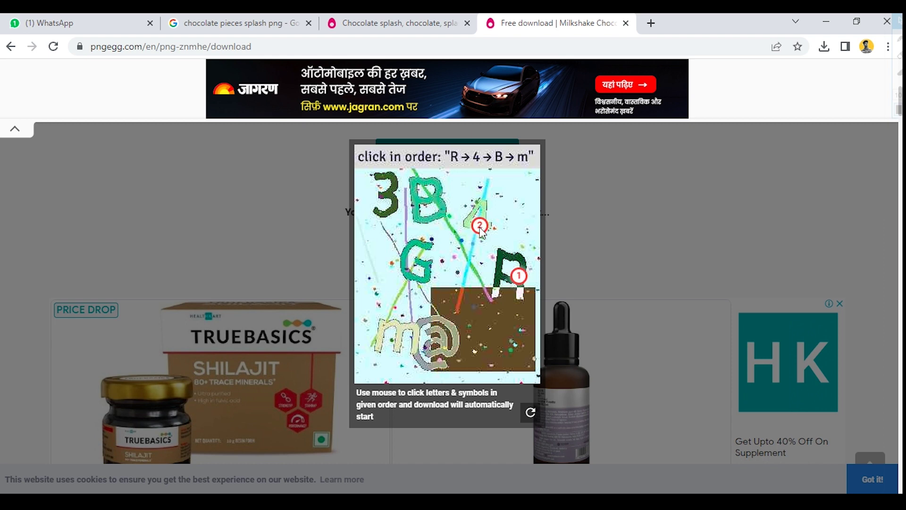
click(399, 325)
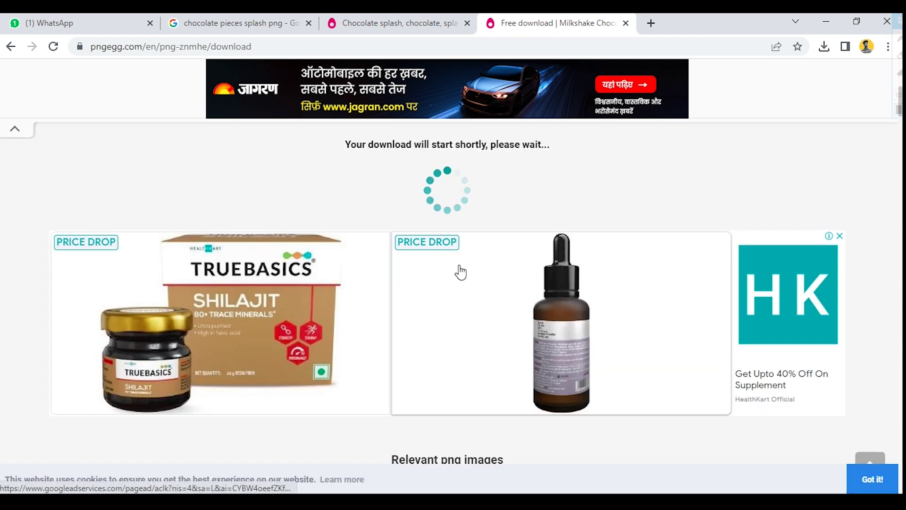
Step: Open the downloaded pngegg (7) image and drag its splash layer into the Untitled-1 poster
key(ctrl+o)
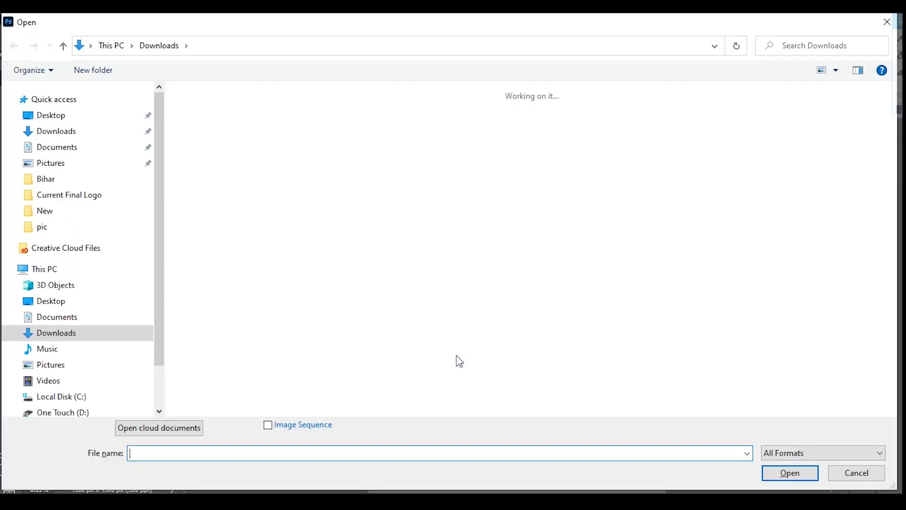
double_click(233, 145)
drag(151, 88, 142, 92)
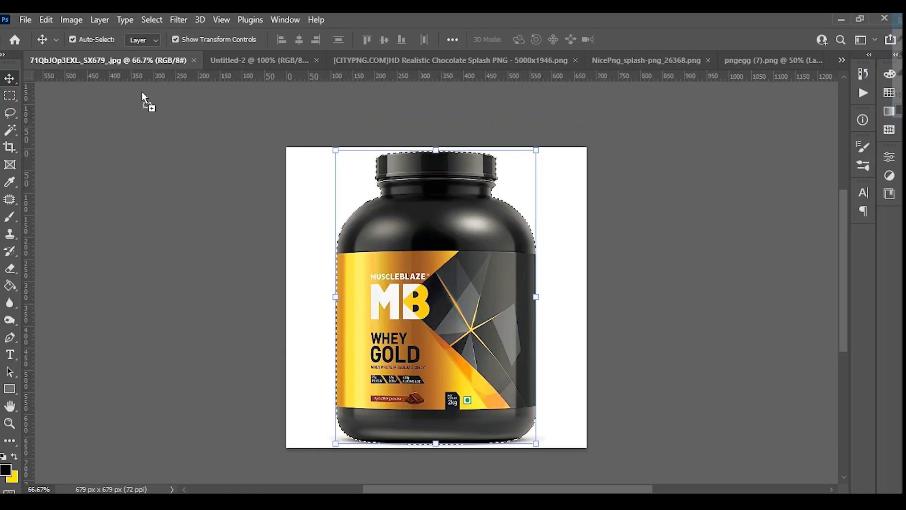
mouse_move(179, 65)
mouse_down()
mouse_move(249, 62)
mouse_move(43, 63)
mouse_up()
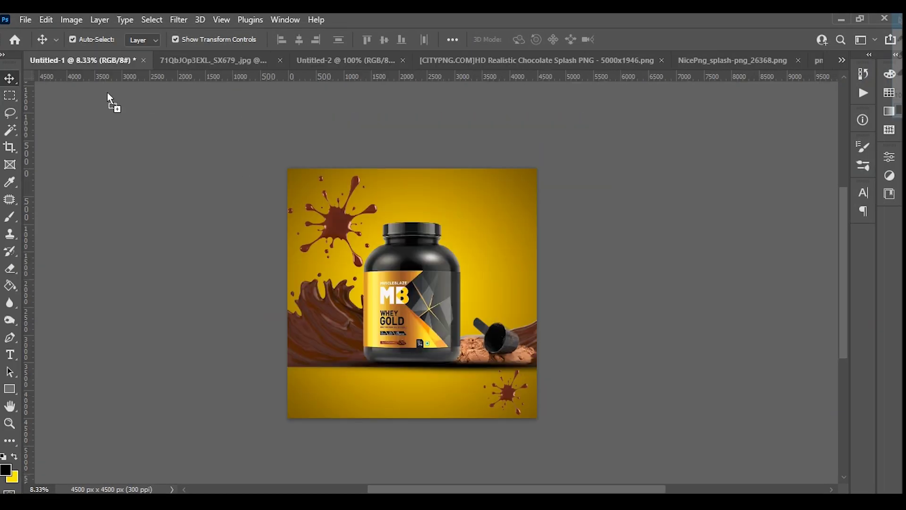
mouse_move(106, 92)
mouse_down()
mouse_move(323, 314)
mouse_move(419, 244)
mouse_up()
Step: Enlarge the splash to about 458% across the canvas and send it behind the jar
key(ctrl+t)
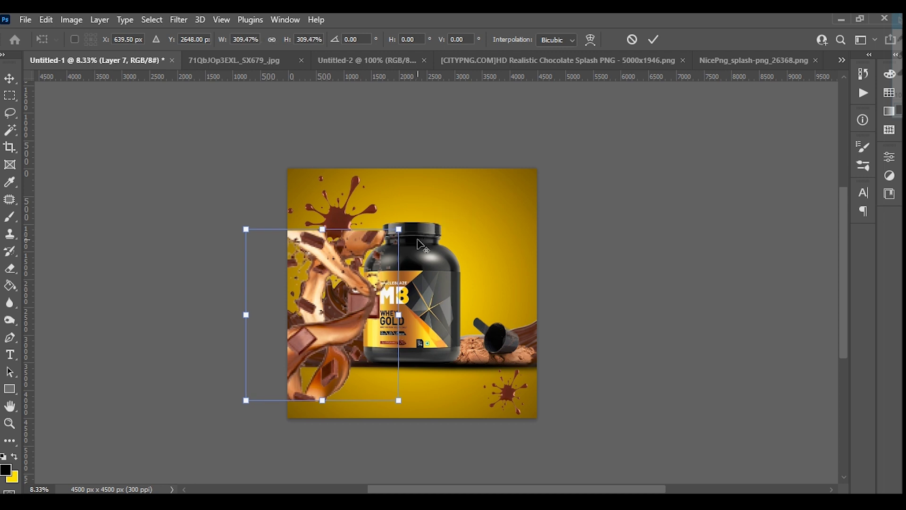
mouse_move(358, 307)
mouse_down()
mouse_move(406, 319)
mouse_move(457, 241)
mouse_up()
mouse_move(471, 339)
mouse_down()
mouse_move(526, 417)
mouse_move(544, 423)
mouse_up()
drag(448, 321, 423, 319)
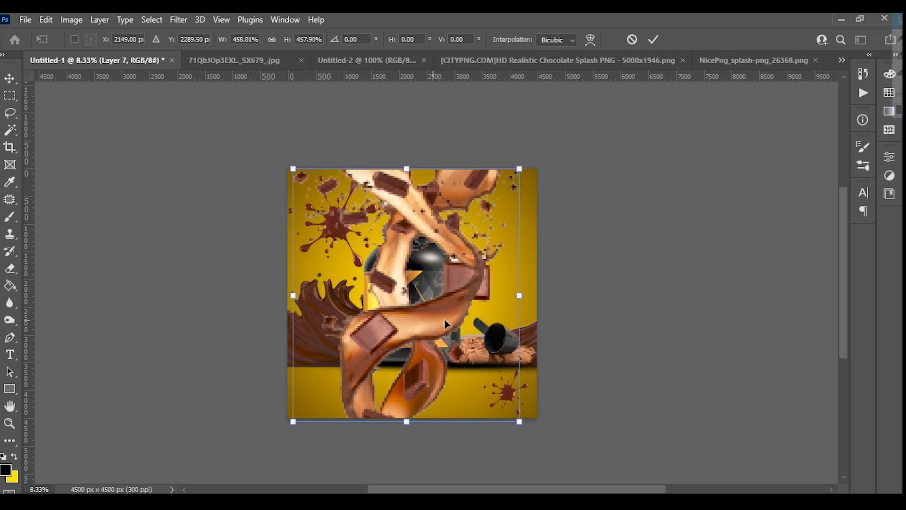
key(Return)
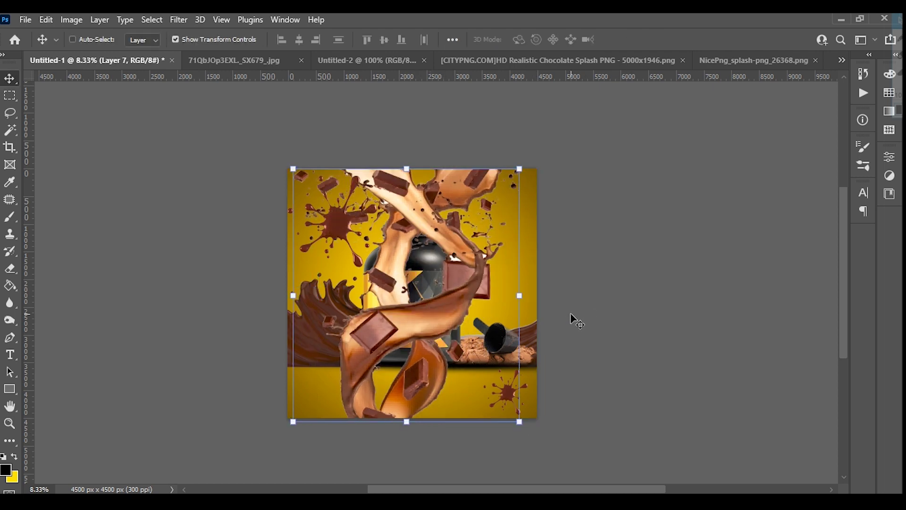
key(ctrl+bracketleft)
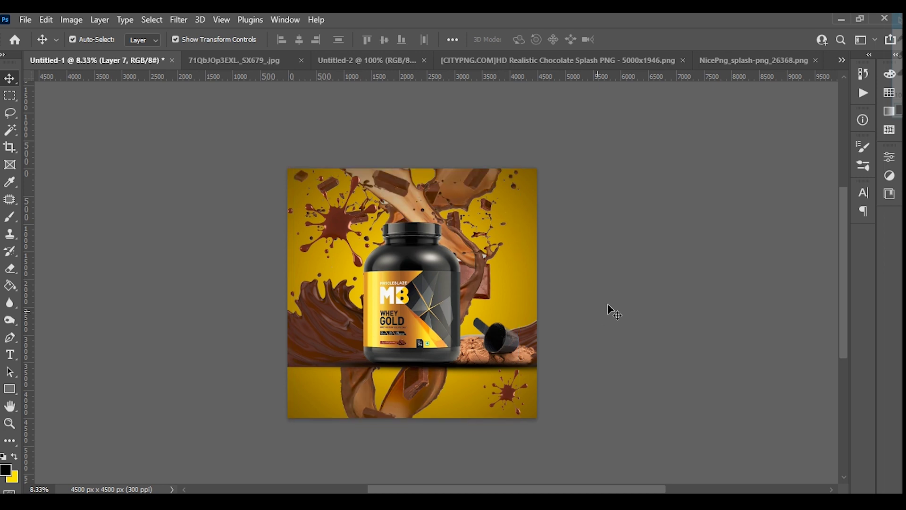
key(alt+bracketleft)
key(alt+bracketleft)
key(alt+bracketleft)
key(alt+bracketleft)
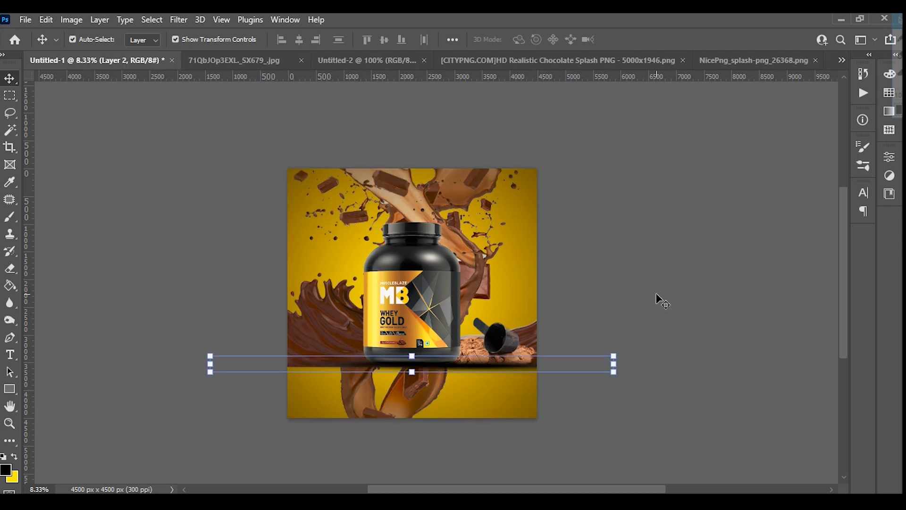
Step: Move the chocolate wave (Layer 5) down to the poster's bottom edge
click(661, 301)
drag(564, 277, 560, 292)
drag(559, 284, 560, 268)
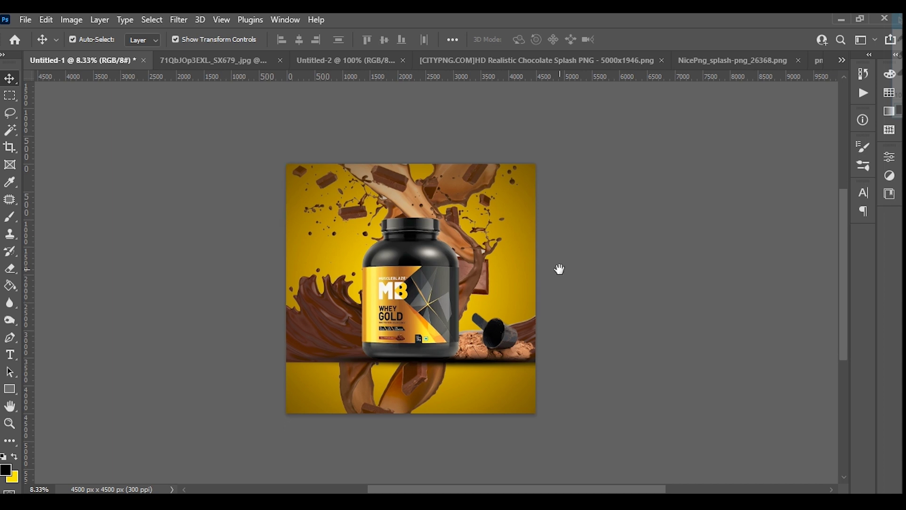
drag(333, 324, 330, 364)
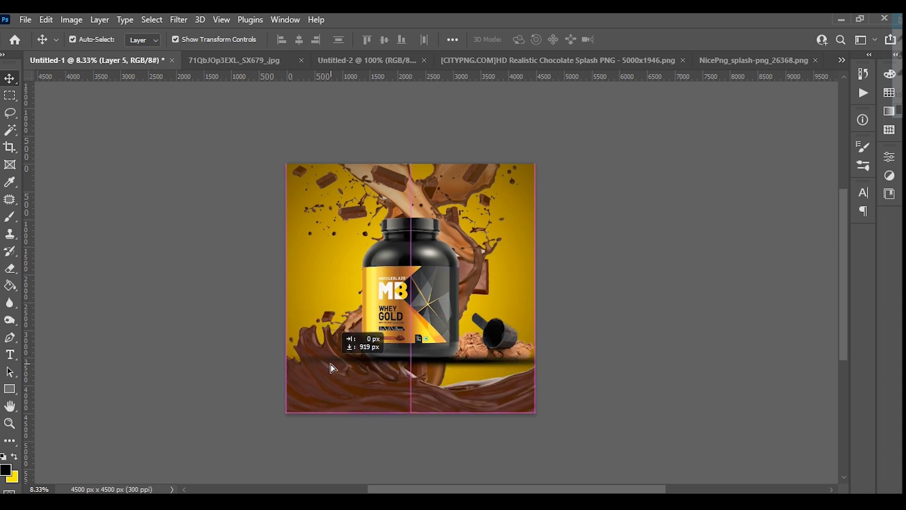
click(613, 354)
Step: Lower the protein jar about 100 px and the scoop and cookies to match, keeping them untilted
mouse_move(431, 322)
mouse_down()
mouse_move(421, 363)
mouse_move(458, 413)
mouse_up()
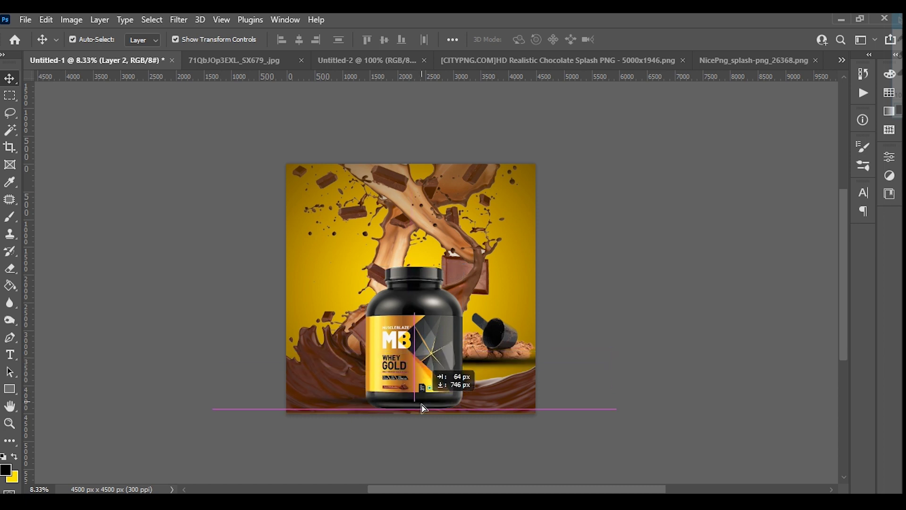
drag(531, 326, 520, 409)
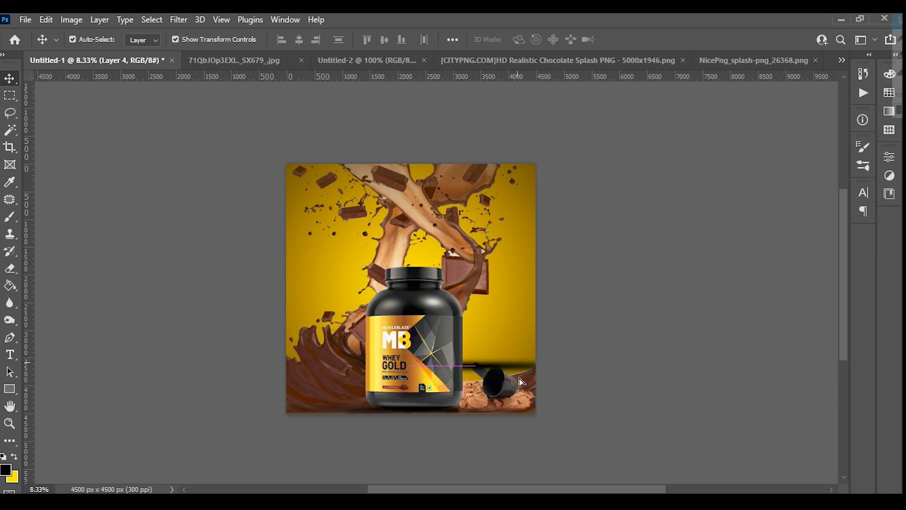
drag(675, 391, 660, 381)
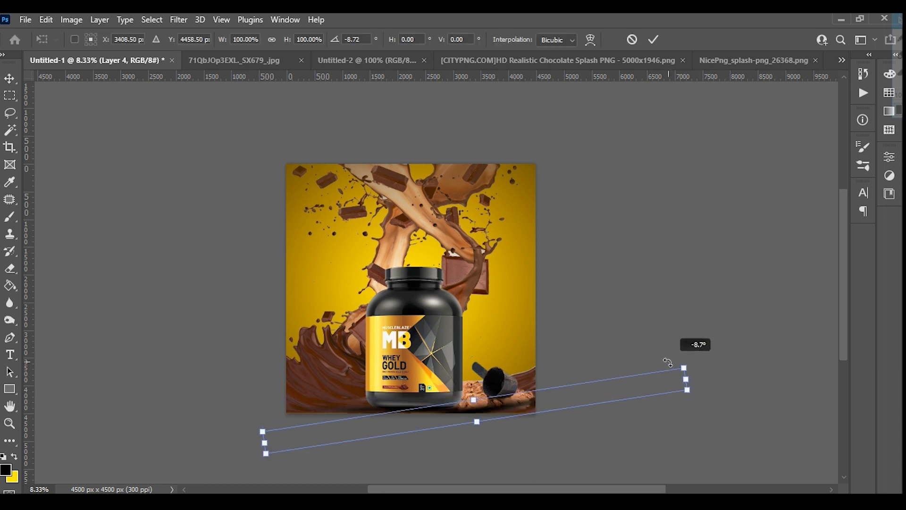
key(Escape)
click(648, 375)
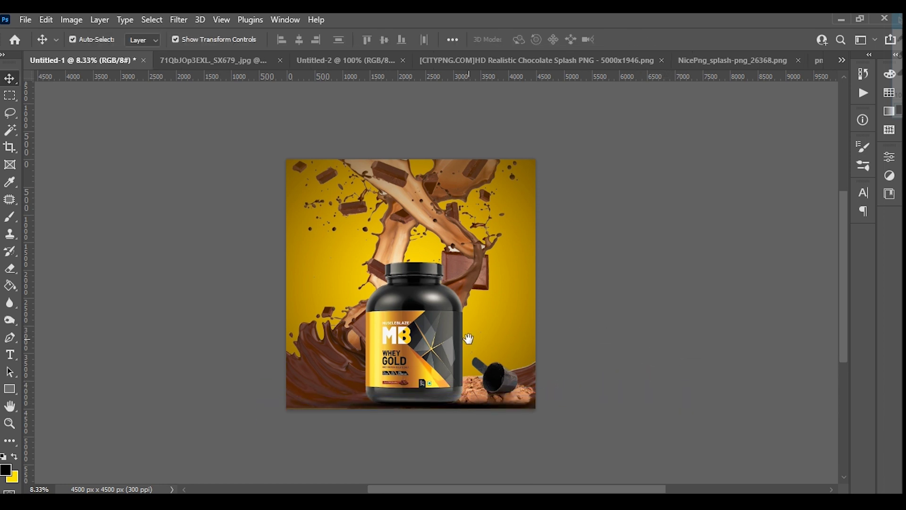
drag(581, 269, 602, 267)
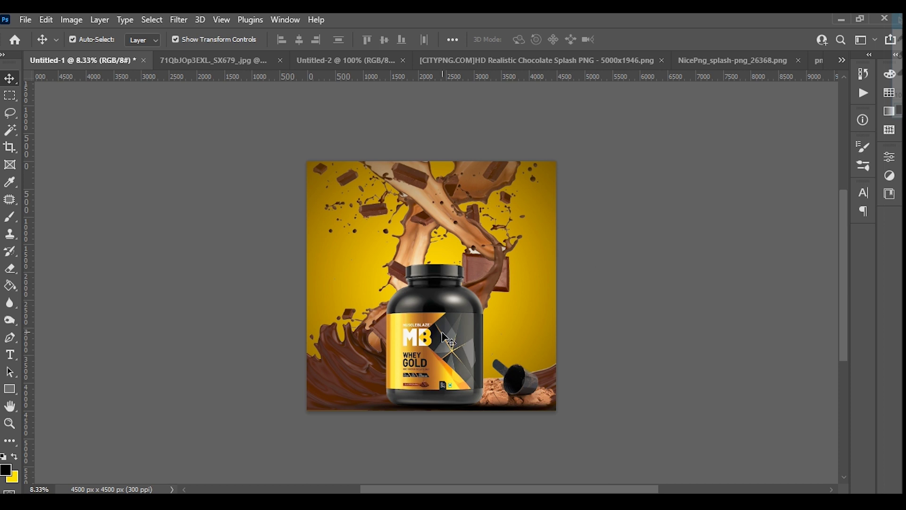
click(443, 334)
Step: Apply Color Balance midtones of -7, 0, -33 to the whey jar for an olive tint
key(ctrl+b)
click(675, 239)
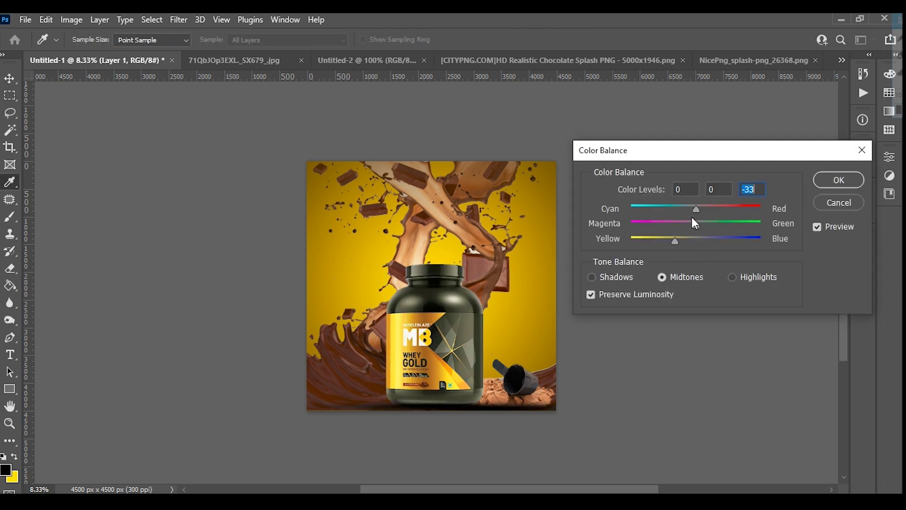
drag(694, 209, 691, 208)
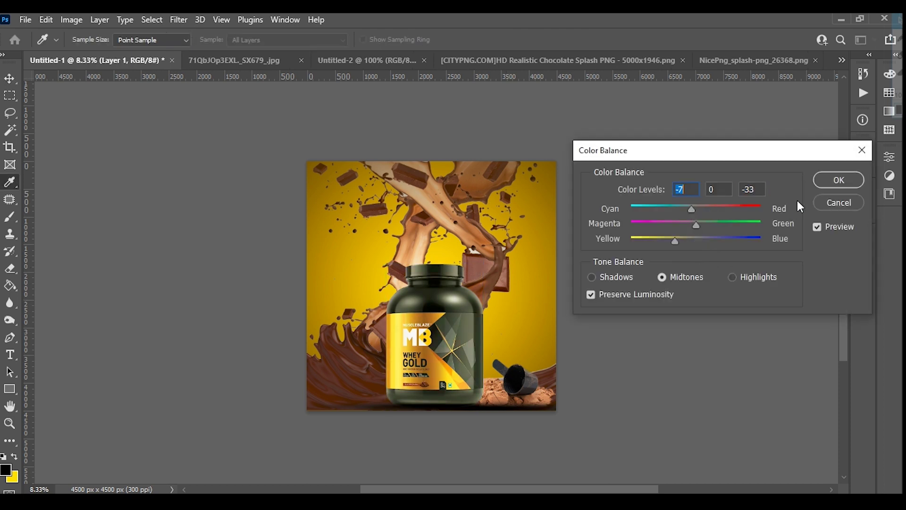
click(823, 182)
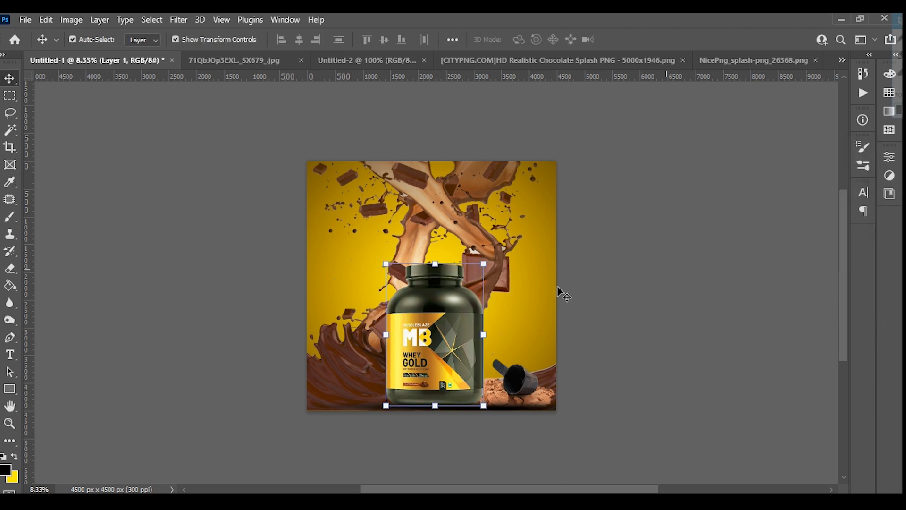
drag(583, 277, 580, 287)
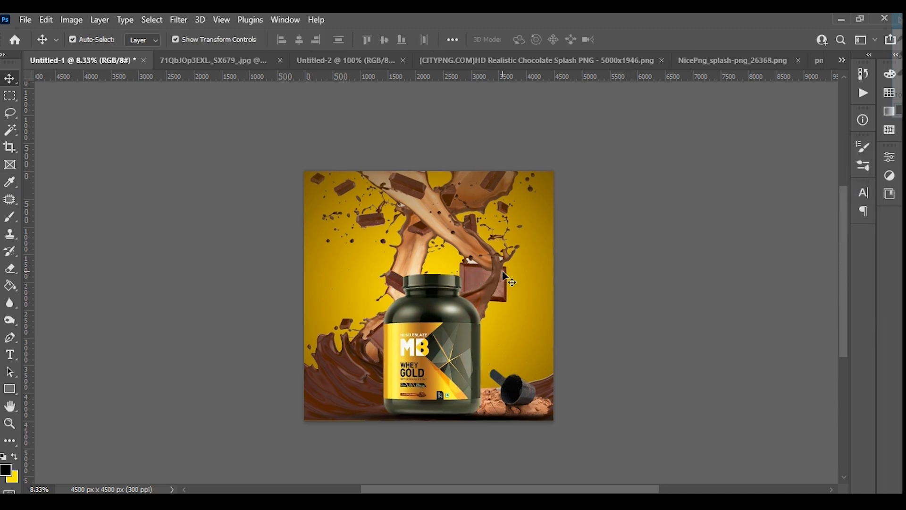
scroll(502, 276, up, 1)
scroll(496, 270, up, 2)
scroll(496, 270, up, 1)
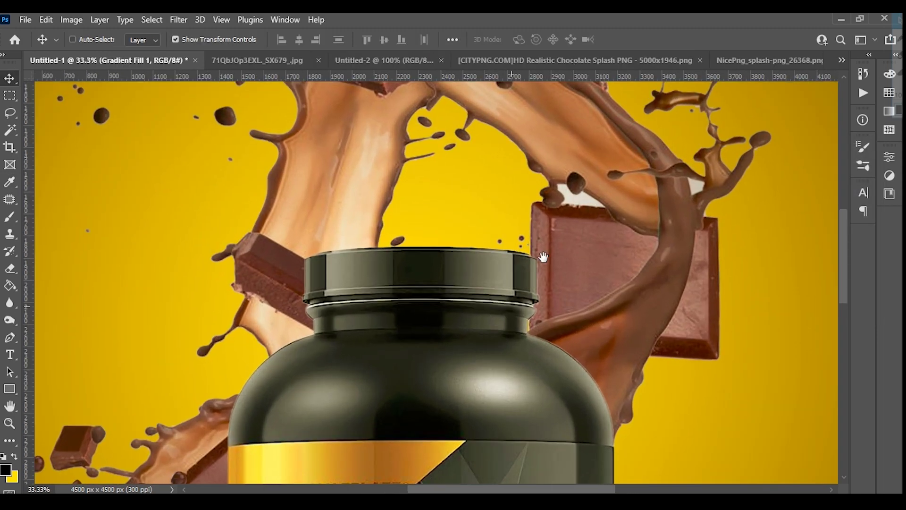
drag(542, 256, 530, 310)
key(F7)
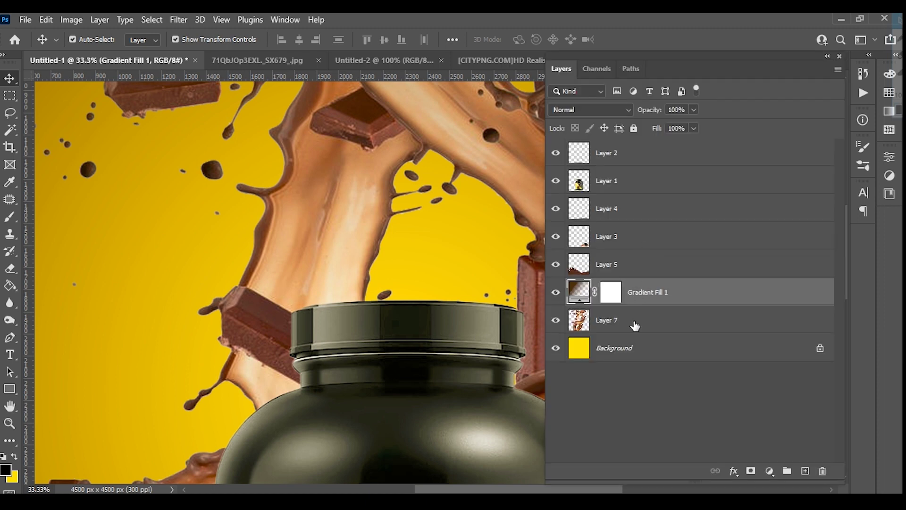
click(634, 325)
key(F7)
right_click(9, 270)
click(75, 281)
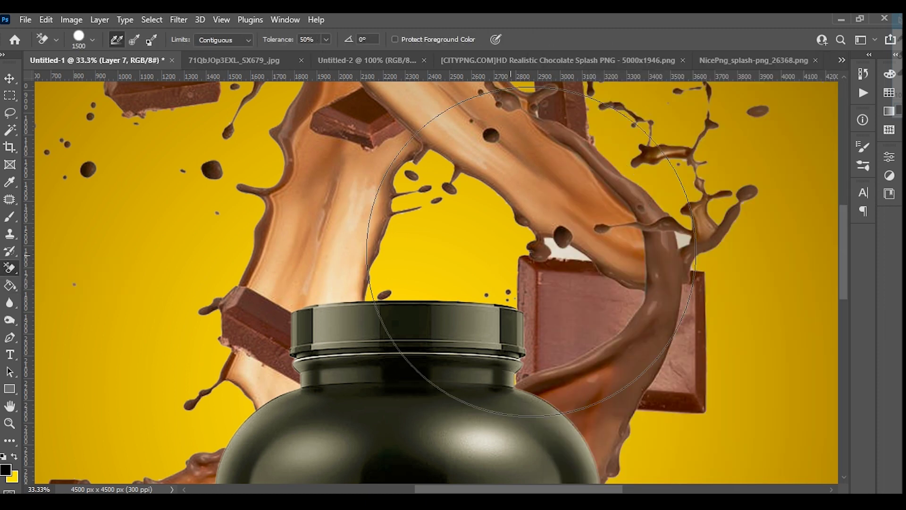
scroll(356, 194, up, 5)
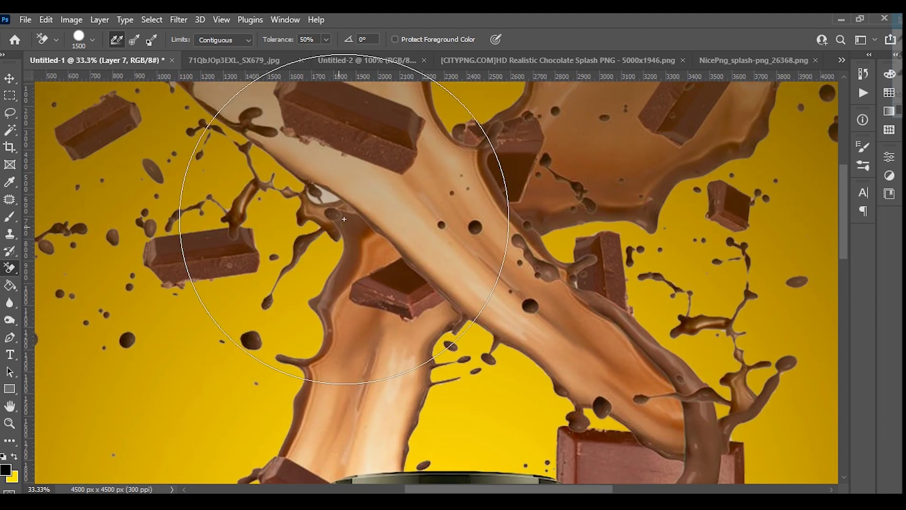
drag(364, 172, 420, 330)
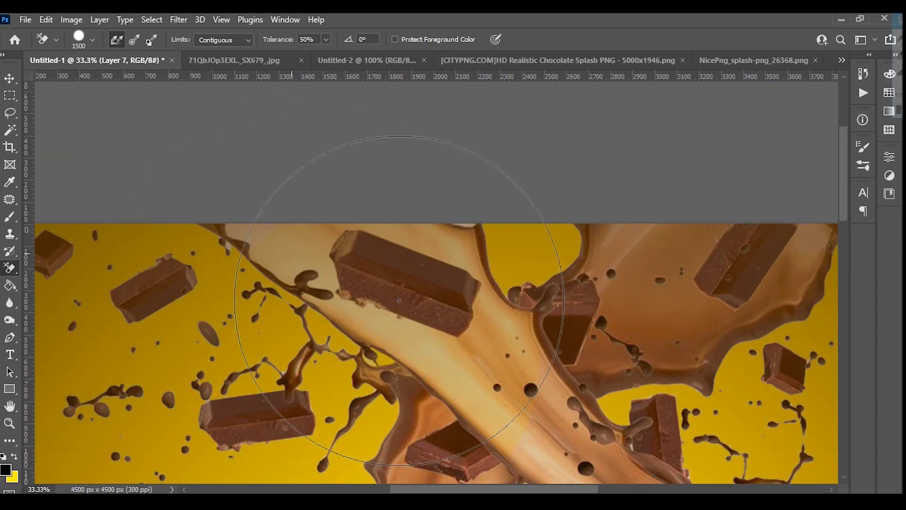
scroll(434, 317, down, 3)
scroll(435, 317, down, 2)
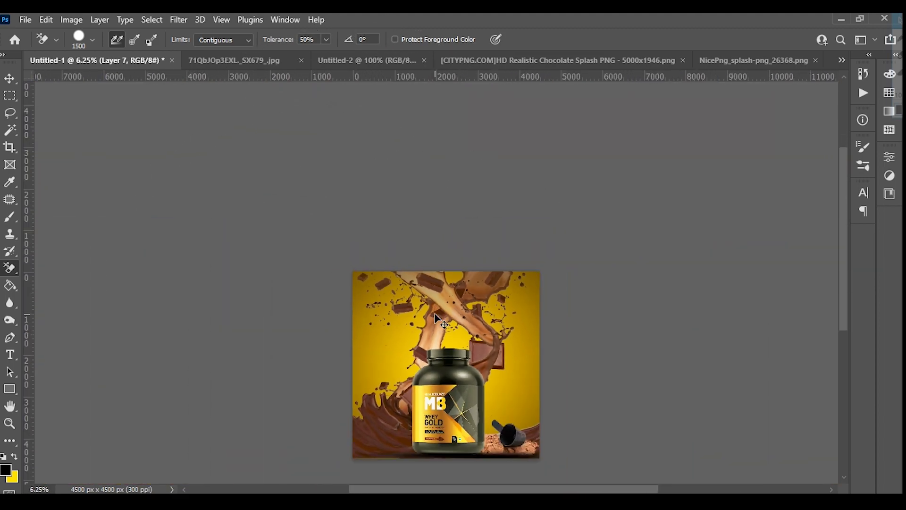
key(v)
ctrl+click(368, 192)
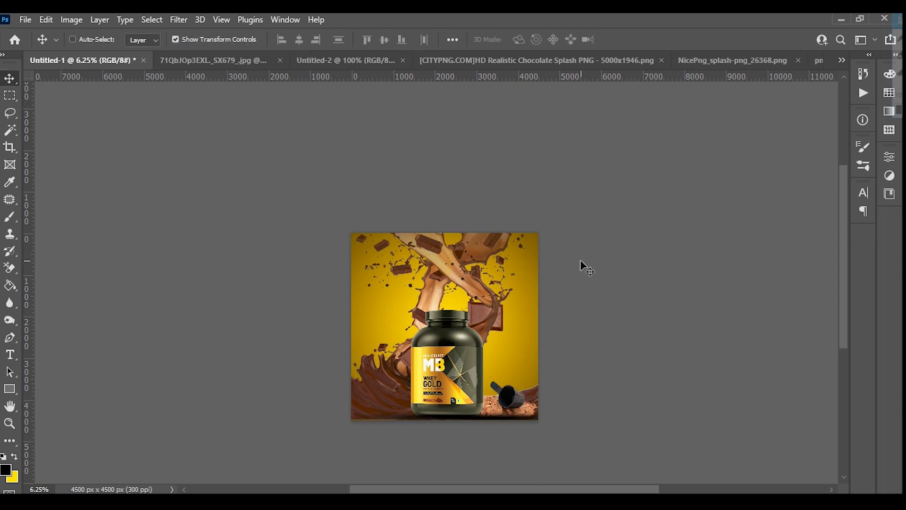
key(ctrl+plus)
scroll(585, 267, down, 3)
scroll(550, 294, down, 1)
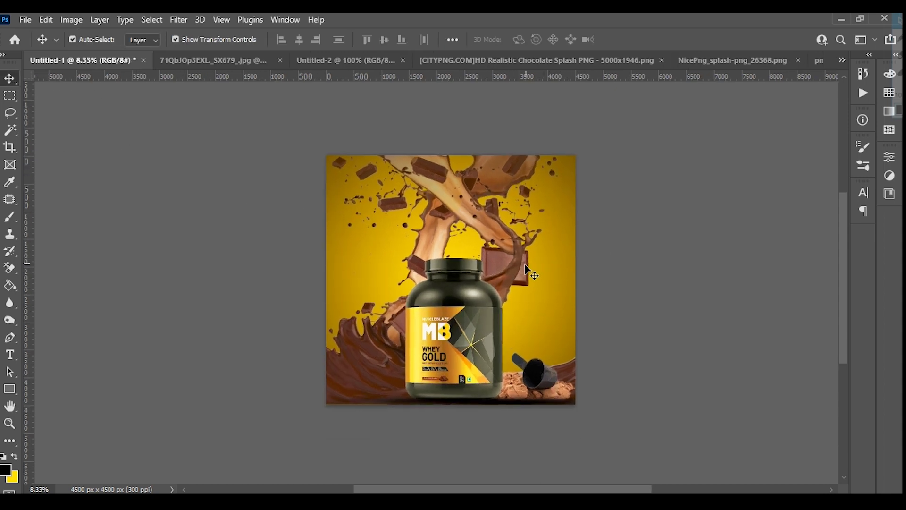
Step: Open the brown coffee beans PNG page on PNGEgg and download it for free
scroll(359, 321, down, 5)
scroll(396, 362, down, 5)
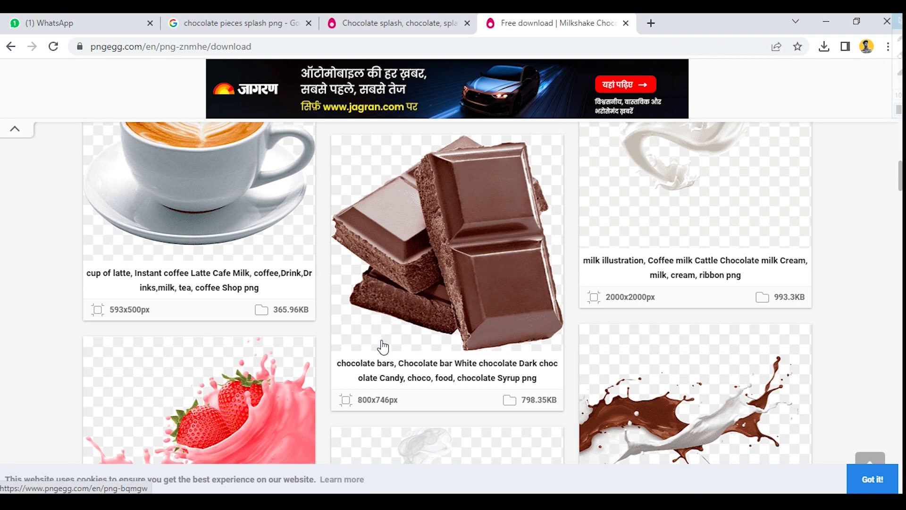
scroll(383, 346, down, 5)
scroll(383, 345, down, 7)
scroll(383, 345, up, 6)
scroll(384, 439, down, 2)
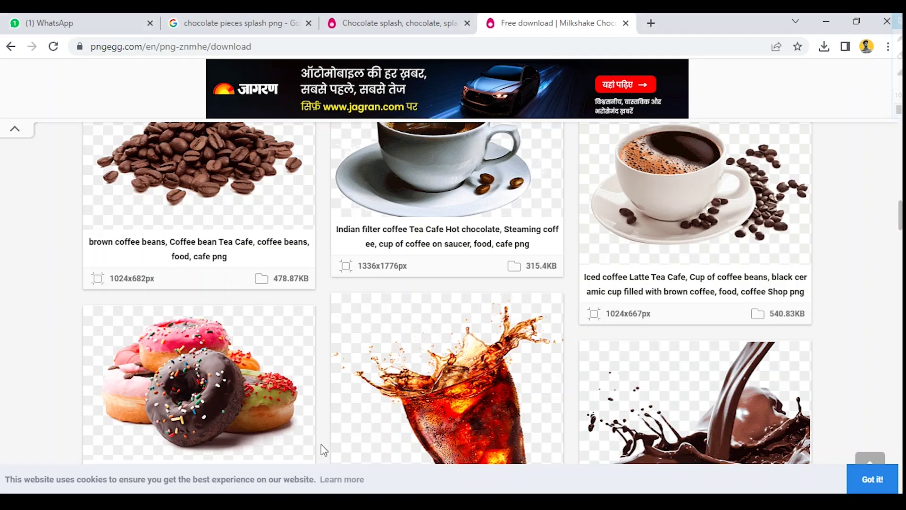
click(199, 188)
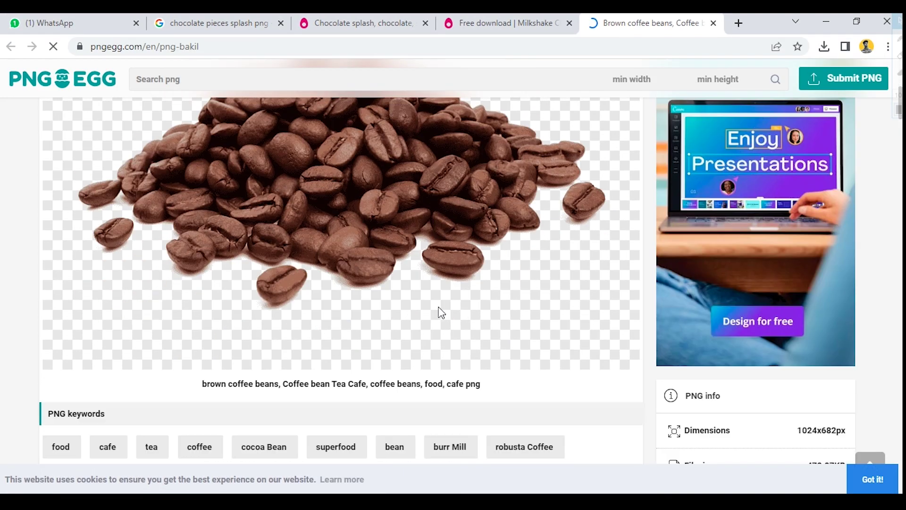
scroll(512, 314, down, 6)
click(378, 236)
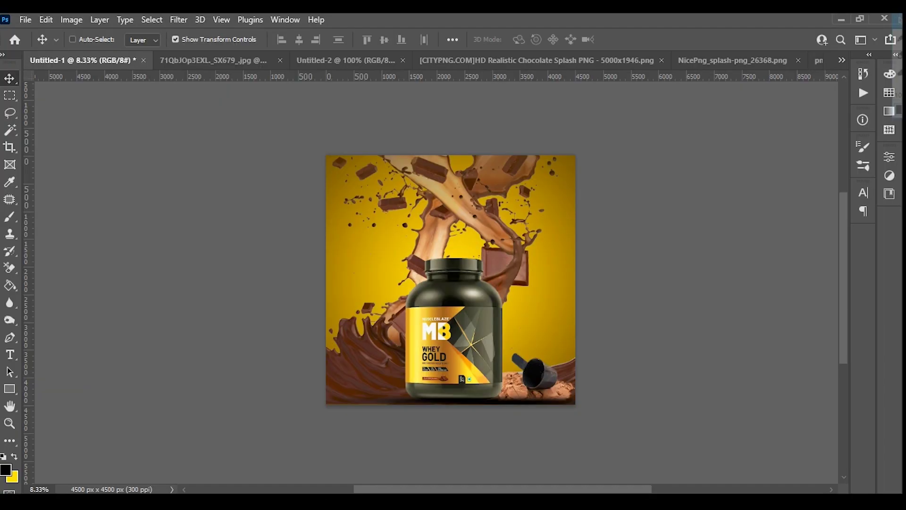
Step: Open pngegg (8), then close the mistakenly used Untitled-2 without saving
key(ctrl+o)
double_click(242, 174)
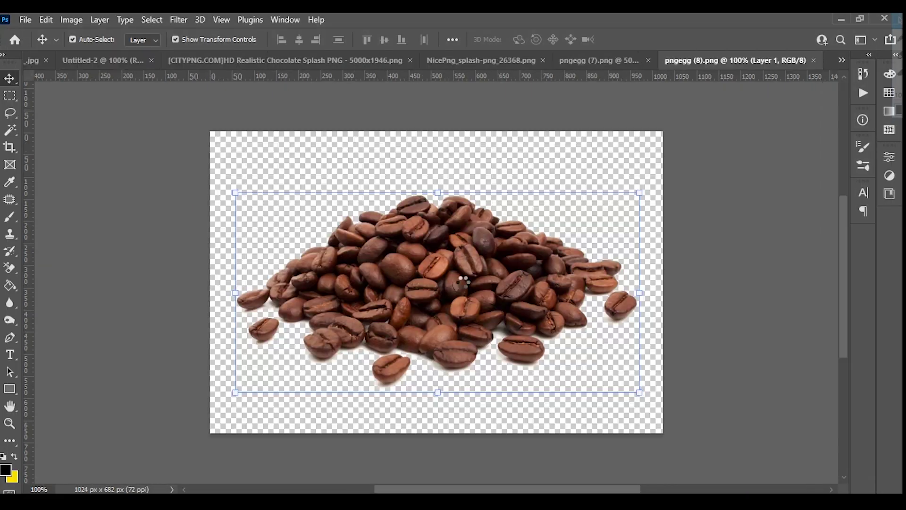
mouse_move(335, 223)
mouse_down()
mouse_move(122, 74)
mouse_move(164, 117)
mouse_up()
drag(50, 60, 29, 60)
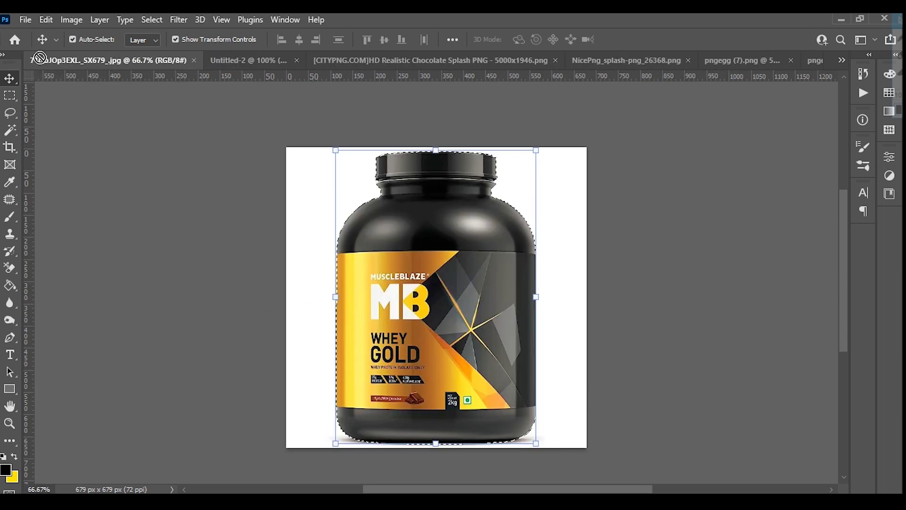
drag(273, 72, 330, 142)
key(ctrl+w)
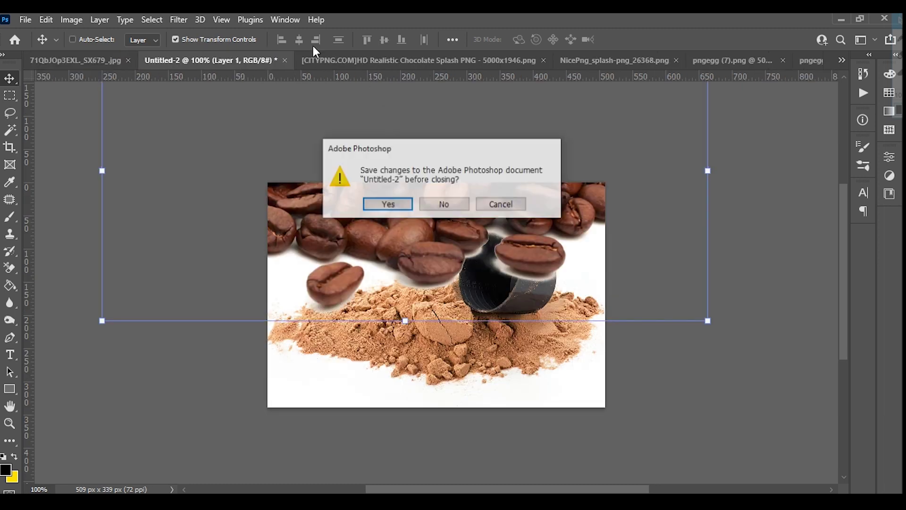
key(Escape)
Step: Close the unused whey jar, CITYPNG, pngegg (7) and NicePng source images
click(189, 59)
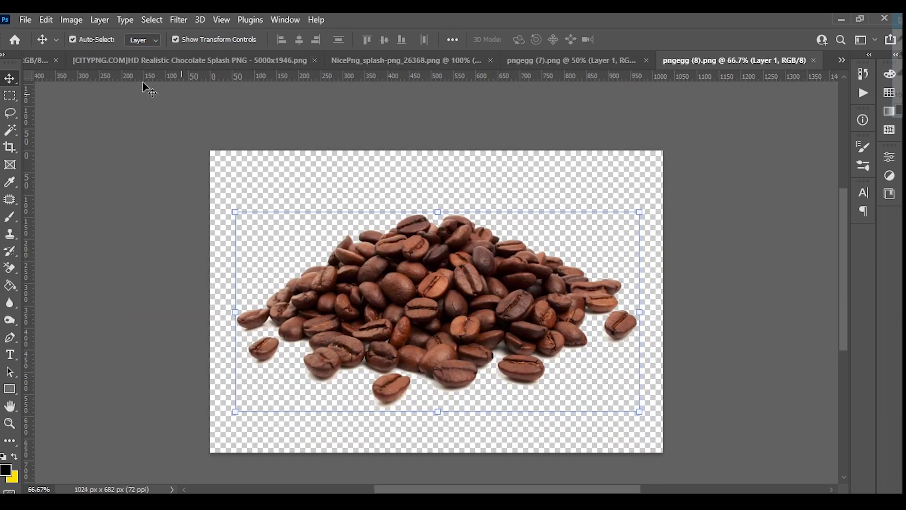
click(109, 60)
click(474, 60)
click(523, 58)
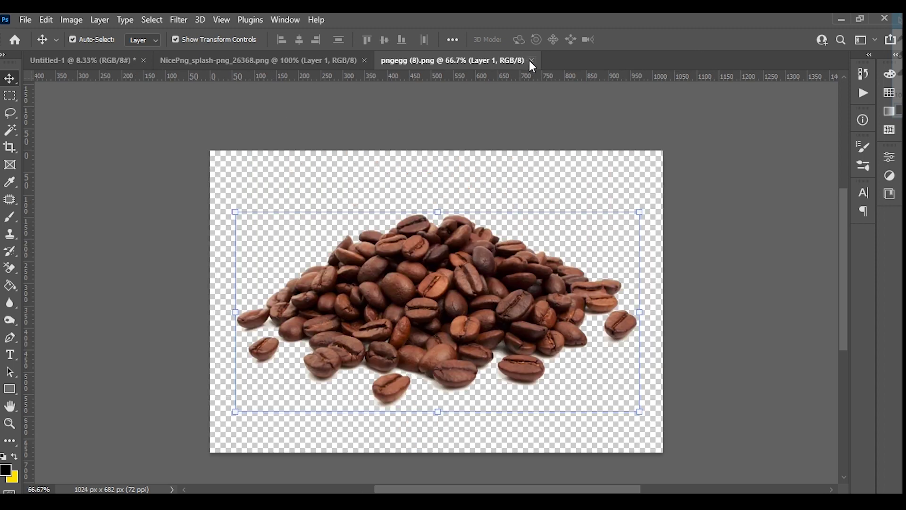
click(366, 63)
Step: Place the coffee beans at the ad's bottom-left, rotated 2°, scaled to 107%, shifted 56 px left
mouse_move(344, 196)
mouse_down()
mouse_move(413, 404)
mouse_move(456, 381)
mouse_move(489, 380)
mouse_up()
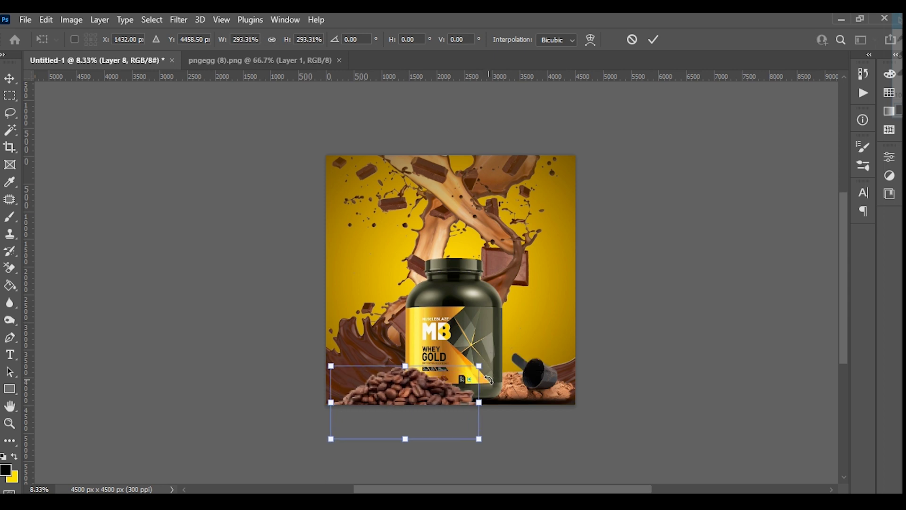
key(Return)
key(ctrl+plus)
scroll(475, 382, down, 1)
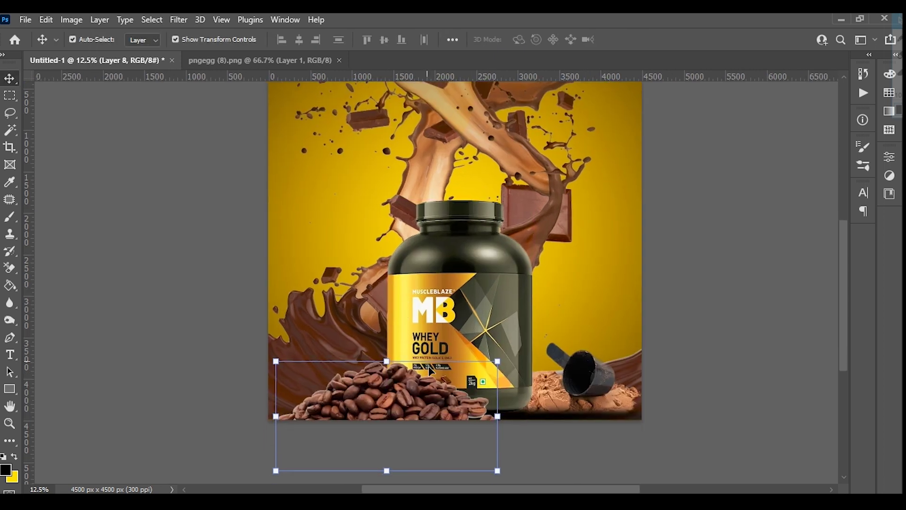
drag(430, 377, 432, 392)
key(ctrl+t)
drag(496, 481, 490, 488)
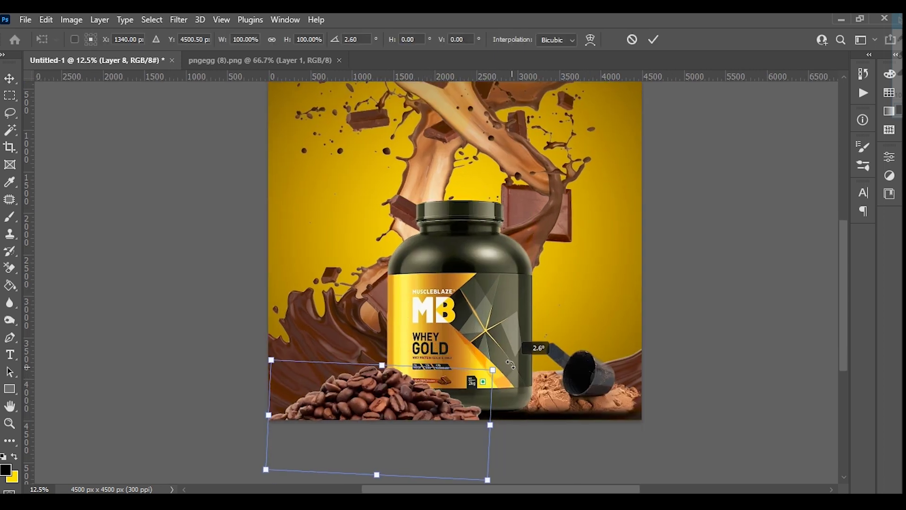
drag(492, 368, 500, 364)
drag(437, 405, 433, 404)
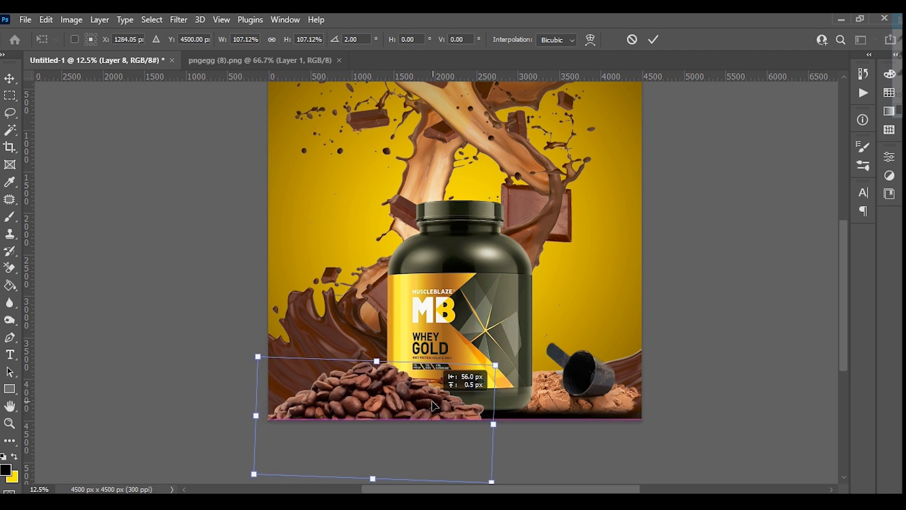
key(Return)
click(178, 19)
mouse_move(200, 202)
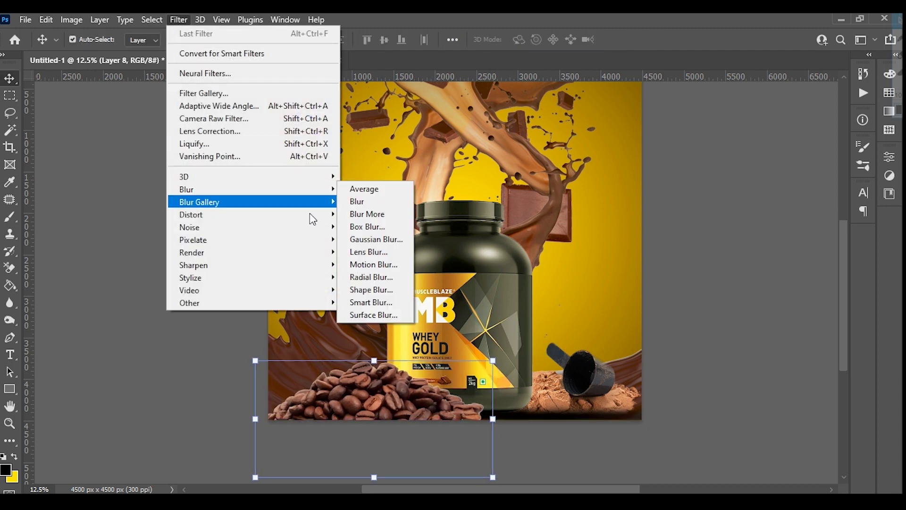
Step: Motion-blur the coffee beans at -90°, 64 px and place a copy toward the bottom right
click(375, 265)
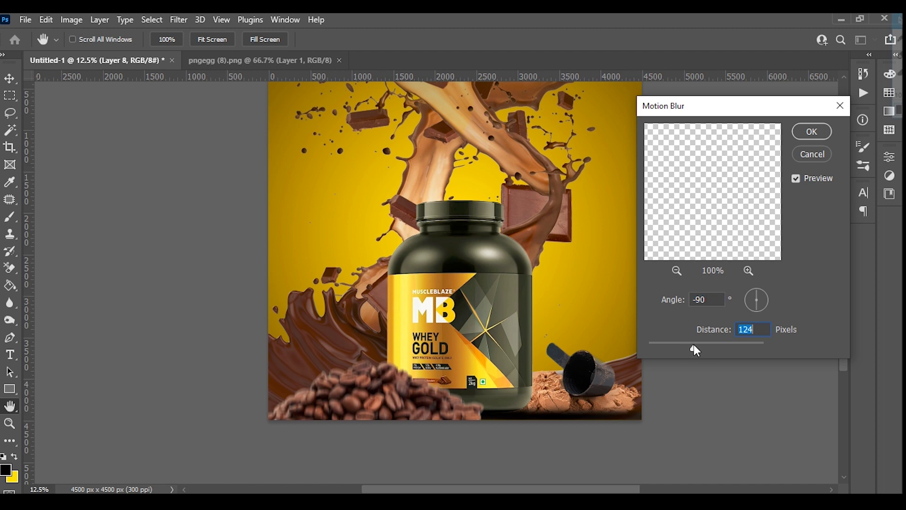
drag(696, 350, 683, 347)
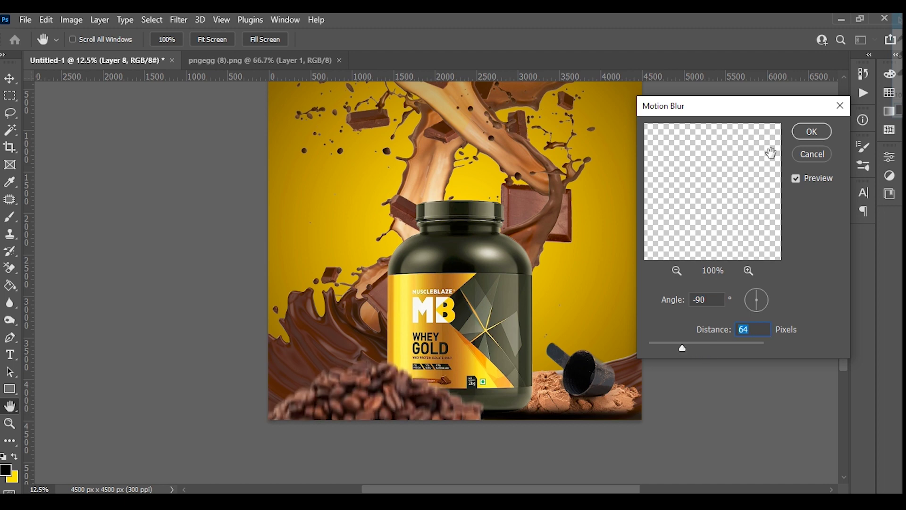
click(809, 135)
key(v)
mouse_move(394, 400)
mouse_down()
mouse_move(498, 427)
mouse_move(591, 433)
mouse_move(521, 412)
mouse_up()
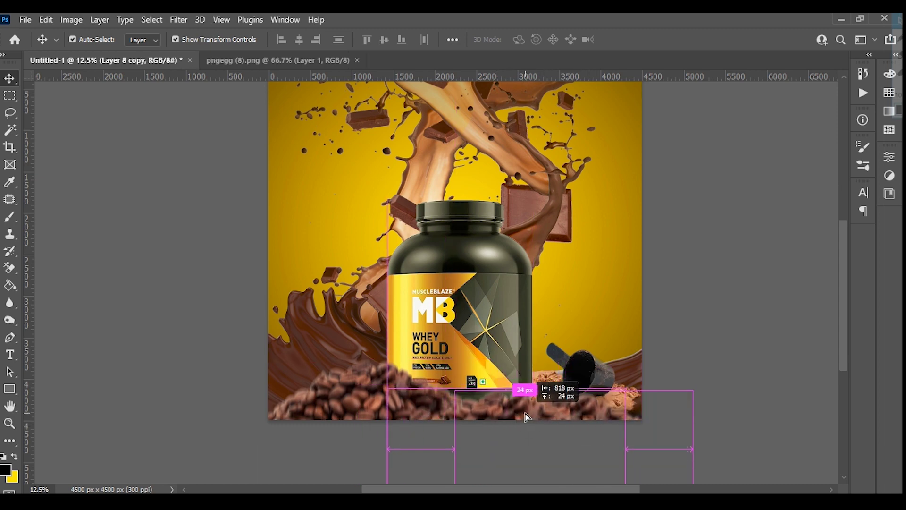
click(743, 319)
key(ctrl+minus)
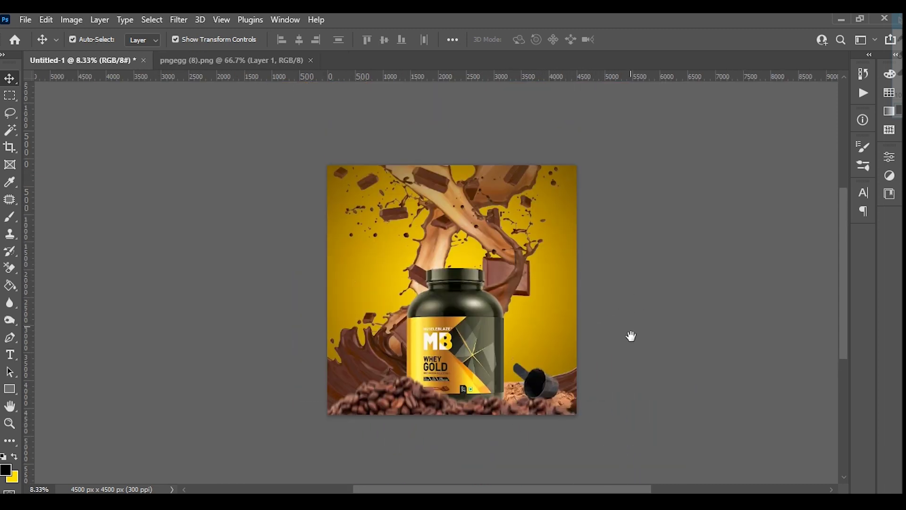
scroll(627, 325, up, 3)
Step: Lasso the top-left chocolate pieces on Layer 7 and motion-blur them 92 px
click(576, 258)
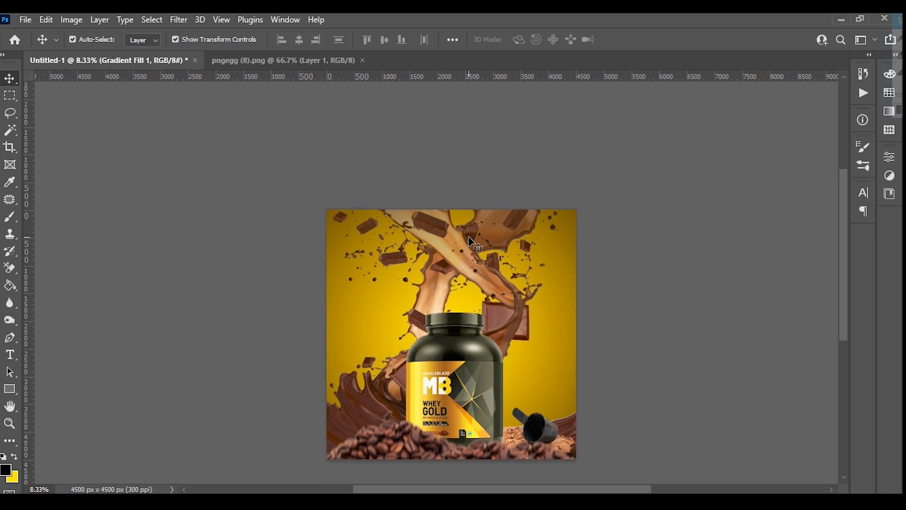
key(F7)
click(607, 403)
key(l)
drag(432, 180, 339, 163)
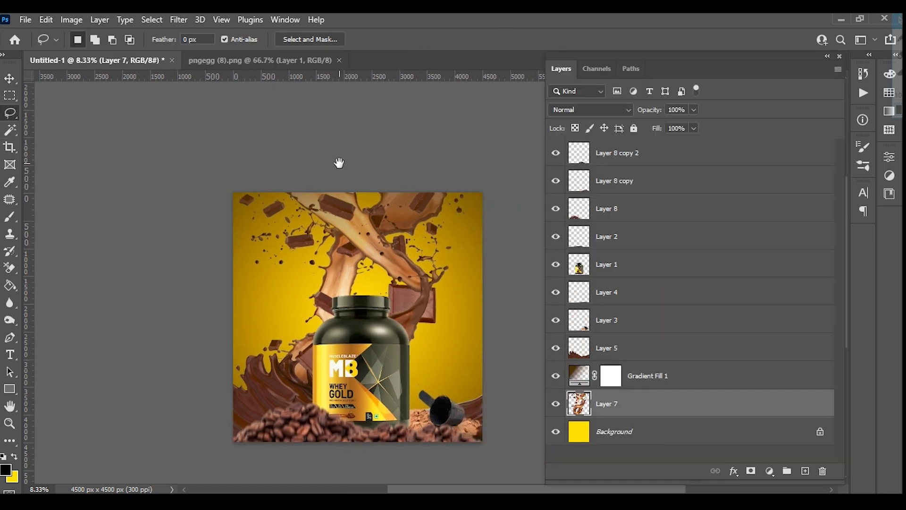
click(179, 20)
mouse_move(186, 188)
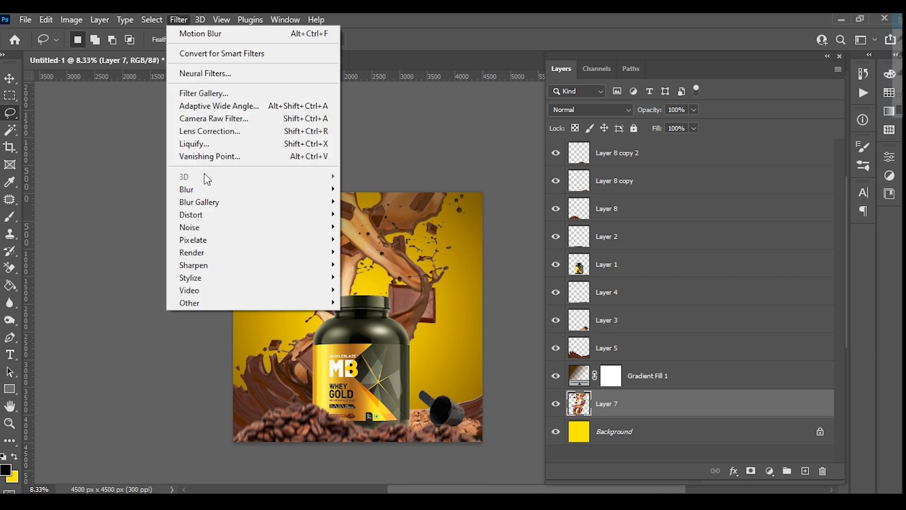
click(373, 262)
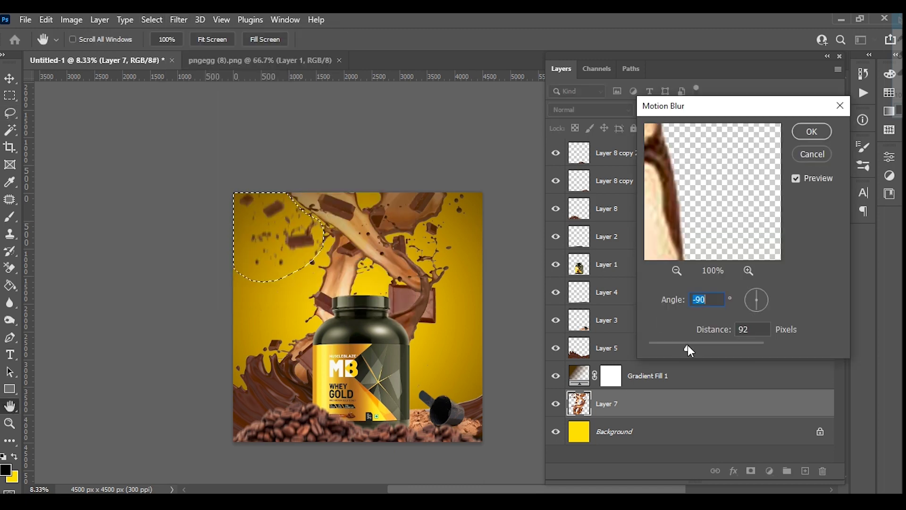
key(Return)
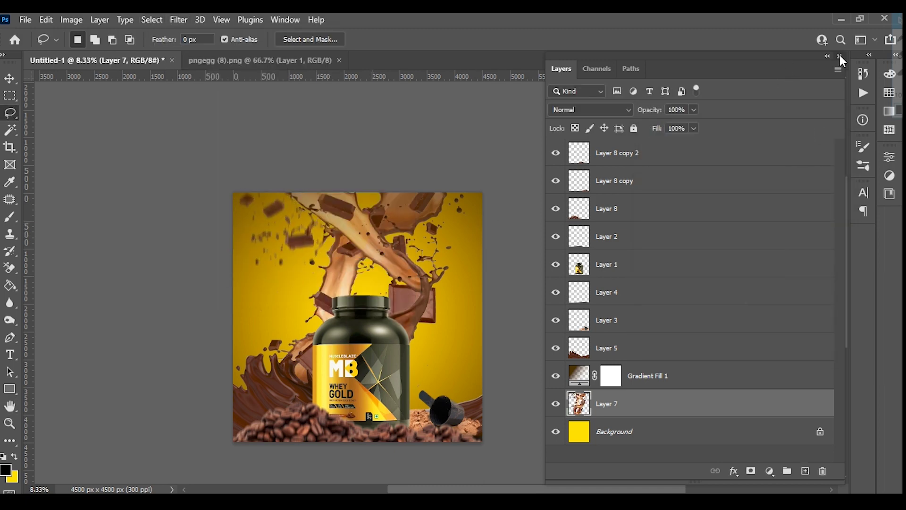
click(841, 57)
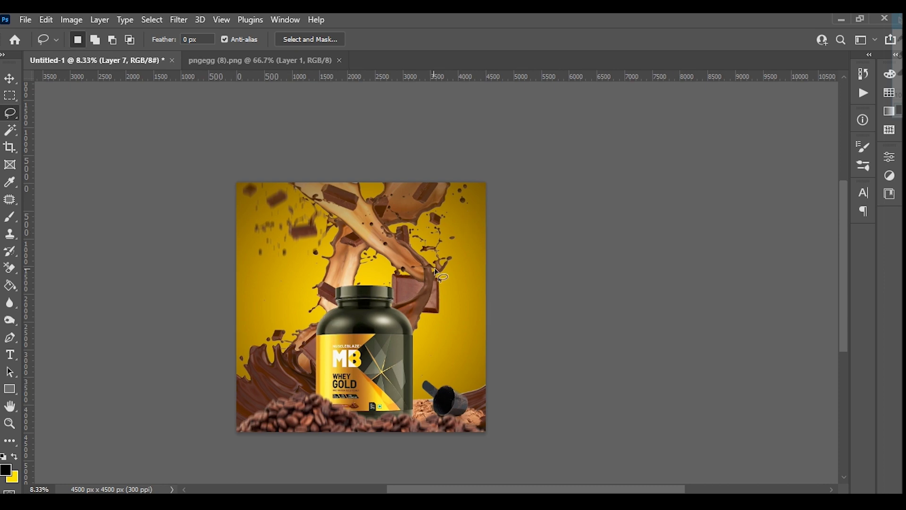
click(10, 79)
drag(574, 293, 603, 282)
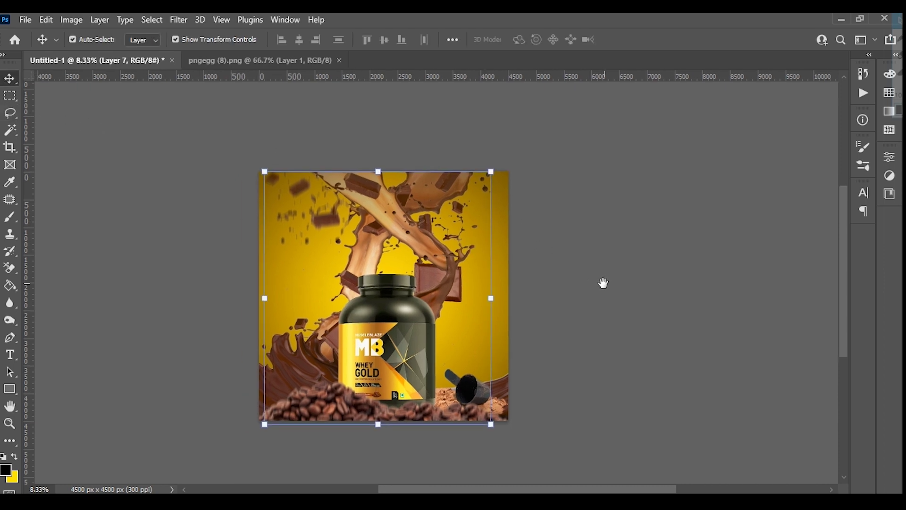
key(ctrl+plus)
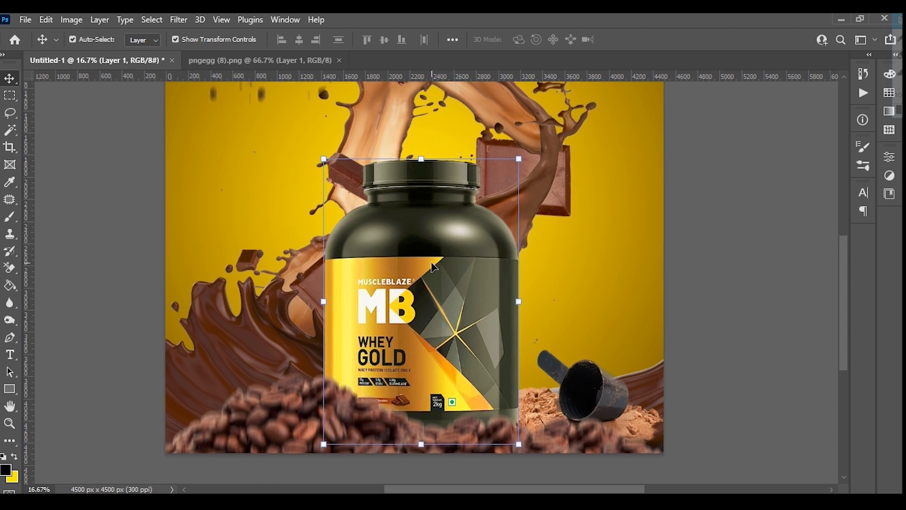
Step: Add a new layer above Layer 1 and choose a yellow brush colour for the light
key(F7)
click(805, 471)
click(10, 218)
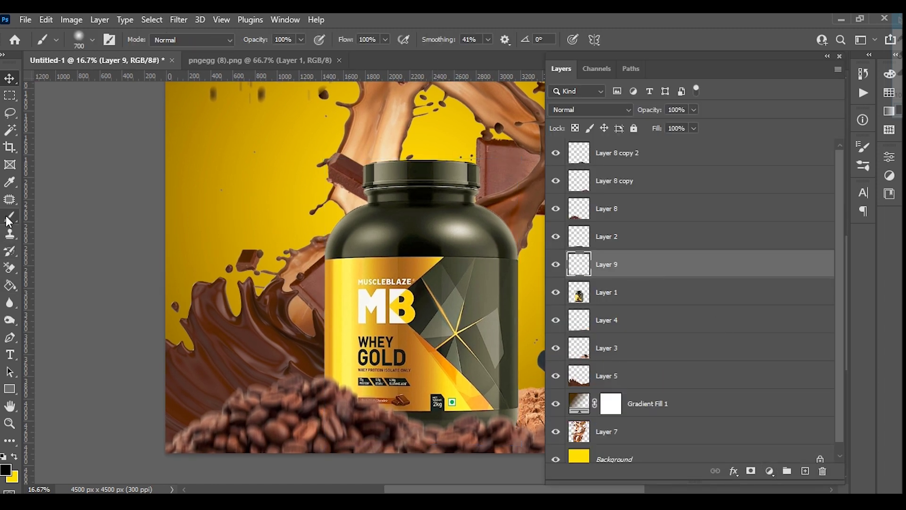
click(5, 469)
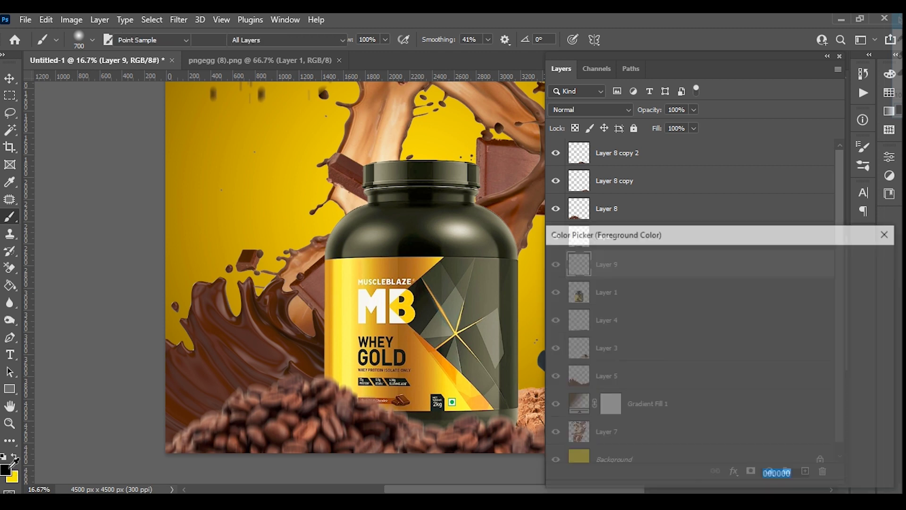
click(337, 218)
click(851, 258)
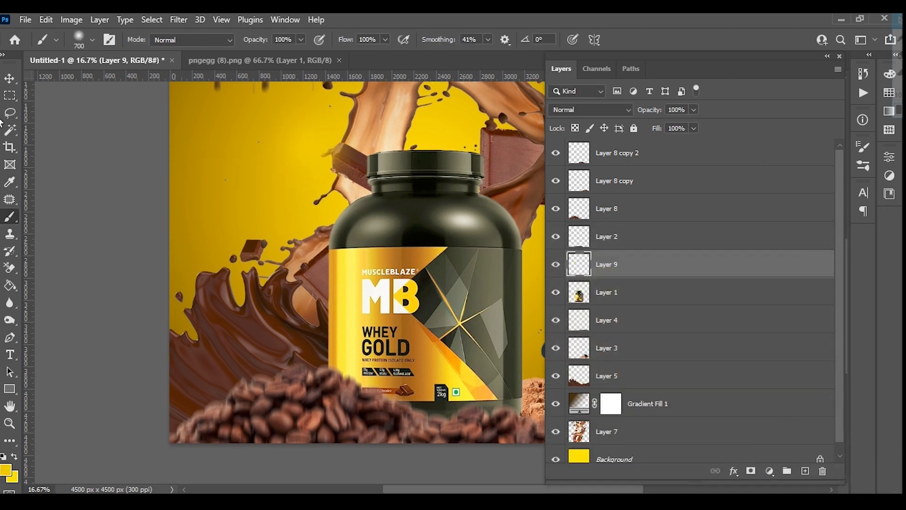
Step: Reshape the yellow light into a thin, tall streak along the jar's left edge
key(v)
drag(308, 156, 333, 324)
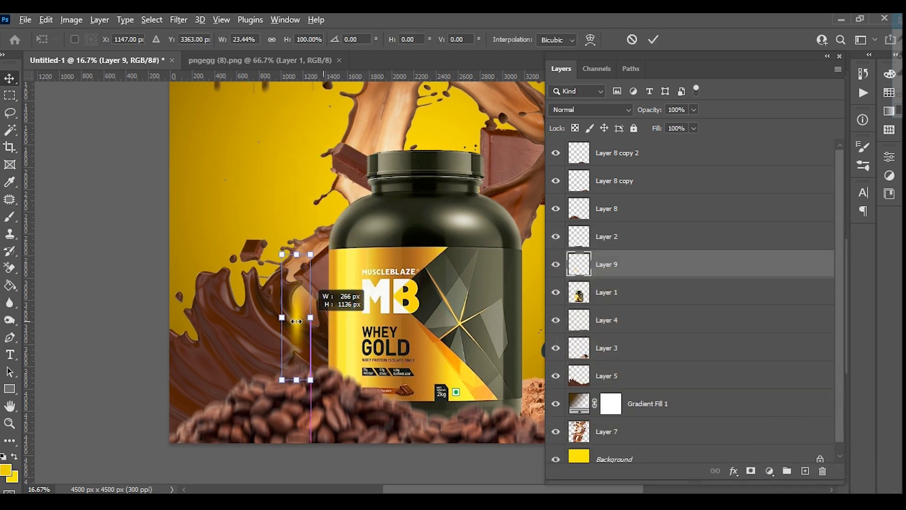
drag(407, 317, 295, 318)
drag(288, 254, 292, 161)
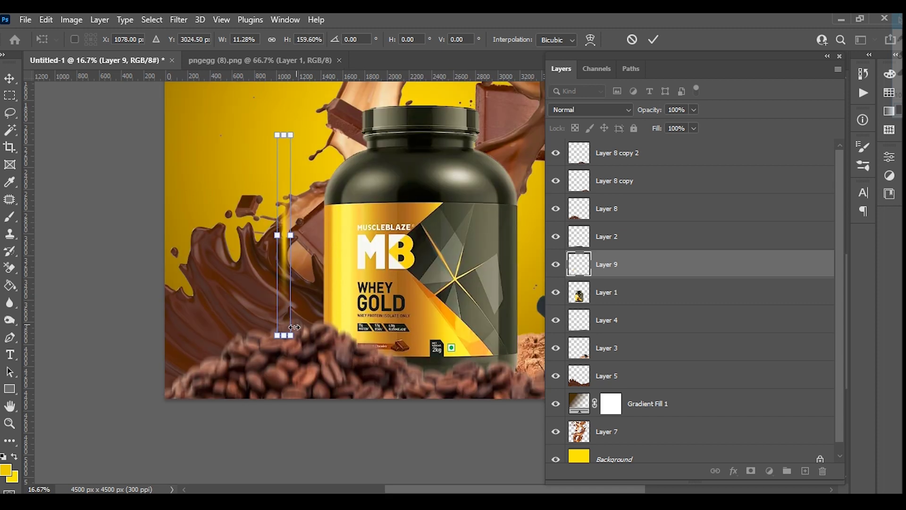
drag(283, 335, 284, 455)
drag(283, 141, 282, 81)
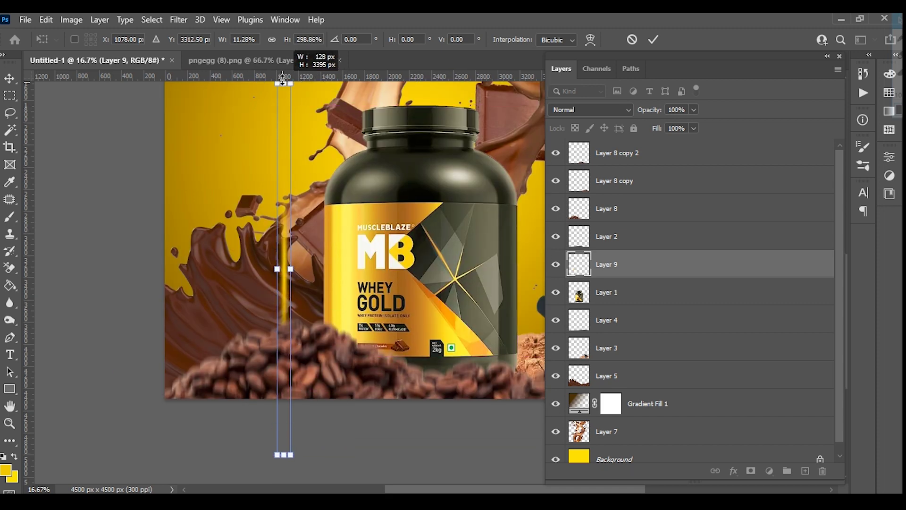
key(Return)
drag(291, 290, 320, 294)
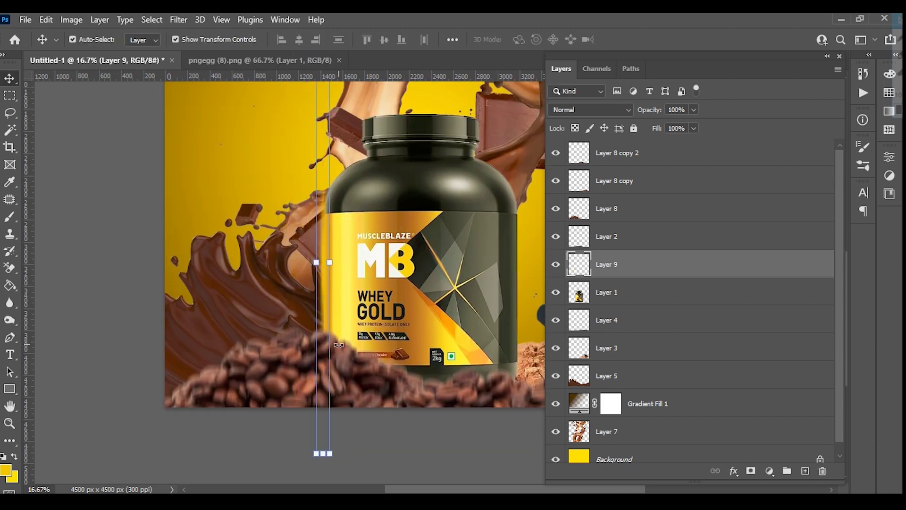
drag(316, 262, 306, 262)
key(Return)
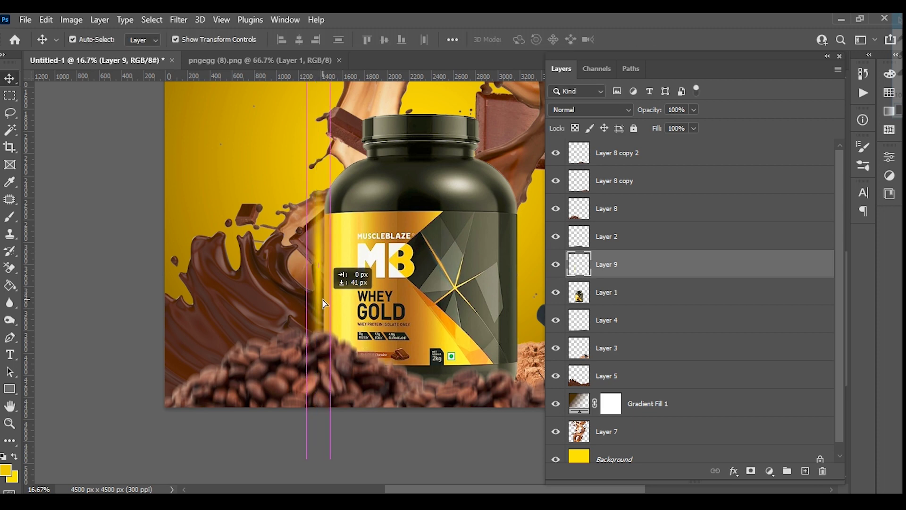
drag(323, 299, 329, 299)
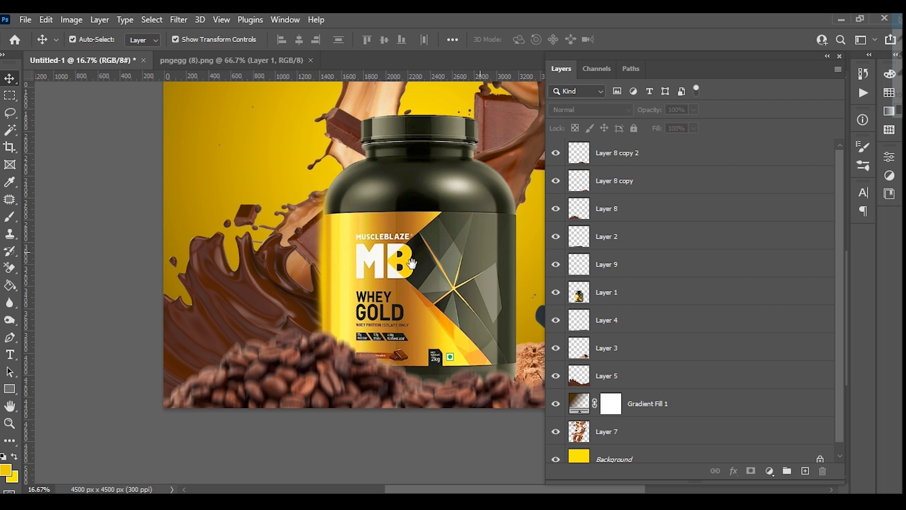
Step: Duplicate the streak as Layer 9 copy, placed further to the right
mouse_move(499, 247)
mouse_down()
mouse_move(351, 271)
mouse_move(352, 284)
mouse_up()
drag(177, 281, 365, 294)
drag(405, 357, 433, 413)
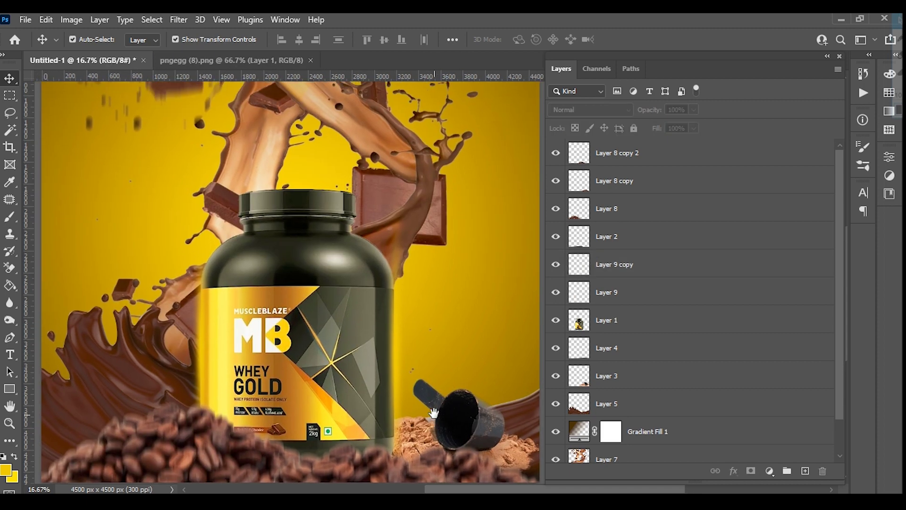
Step: Pick a white brush and add a new empty layer for the lid glow
click(10, 217)
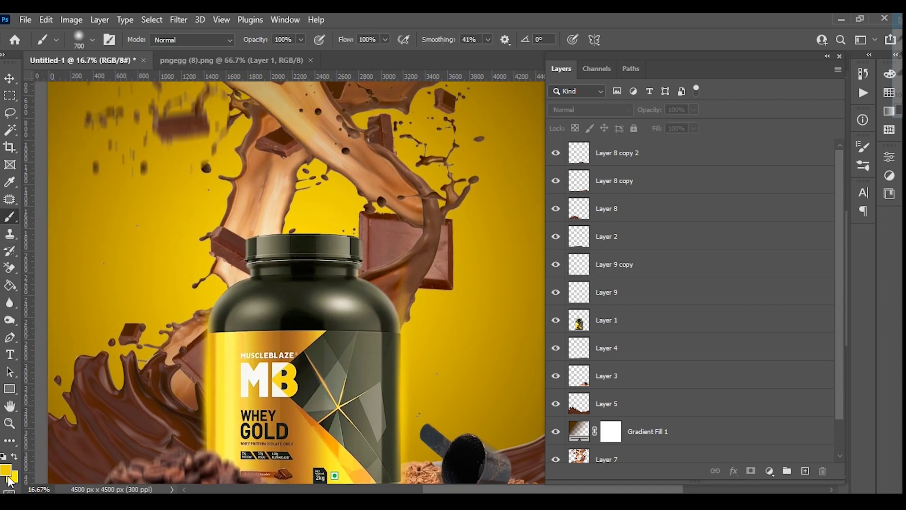
click(6, 469)
click(551, 266)
click(851, 260)
click(415, 206)
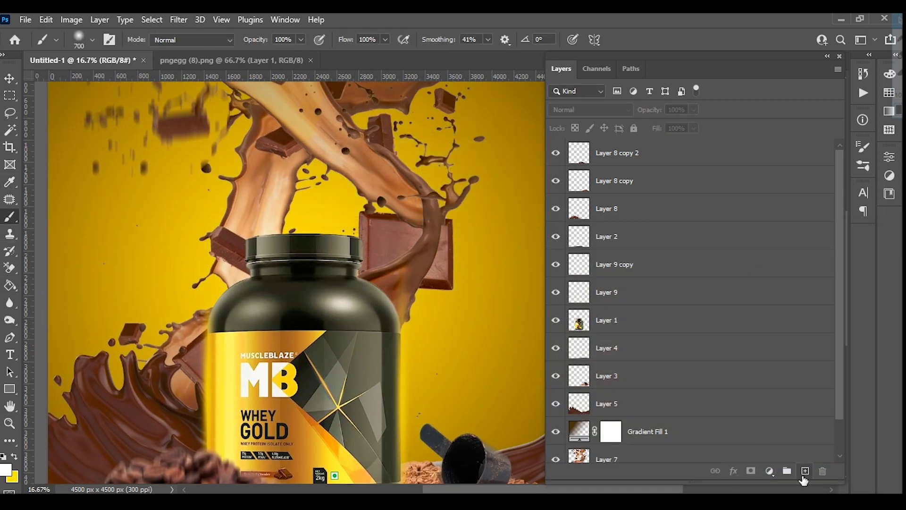
click(805, 470)
click(147, 203)
Step: Squash the white spot into a wide, flat streak positioned over the jar lid
key(v)
drag(145, 140, 146, 221)
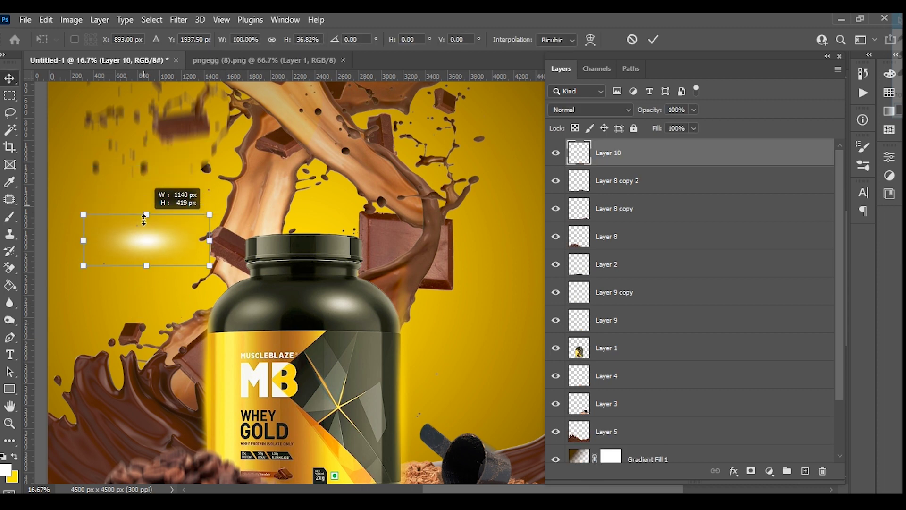
drag(209, 243, 477, 249)
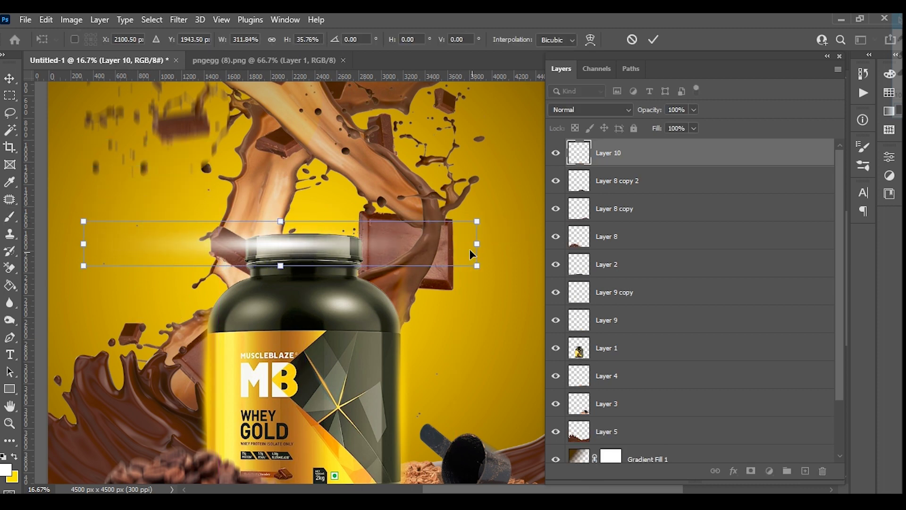
key(Return)
drag(276, 248, 302, 239)
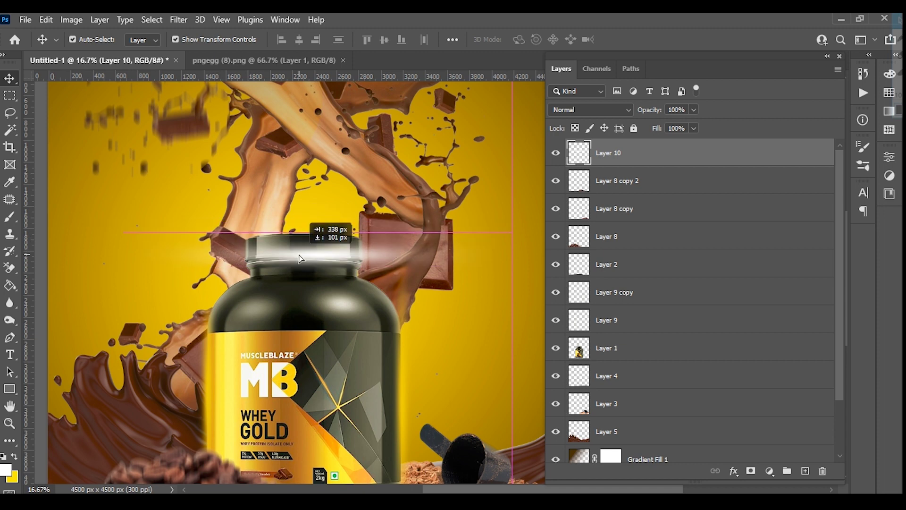
drag(318, 220, 323, 240)
key(Return)
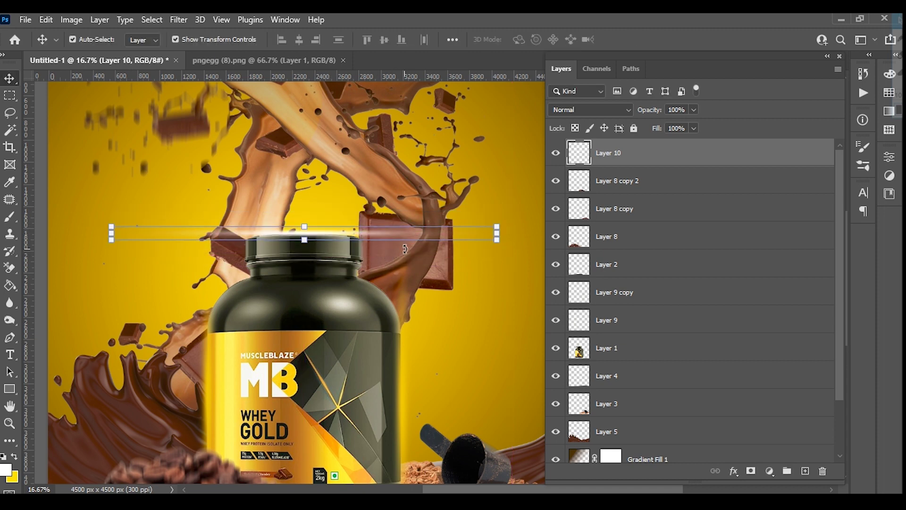
Step: Soften the ends of the lid streak with the eraser
click(107, 321)
ctrl+click(373, 238)
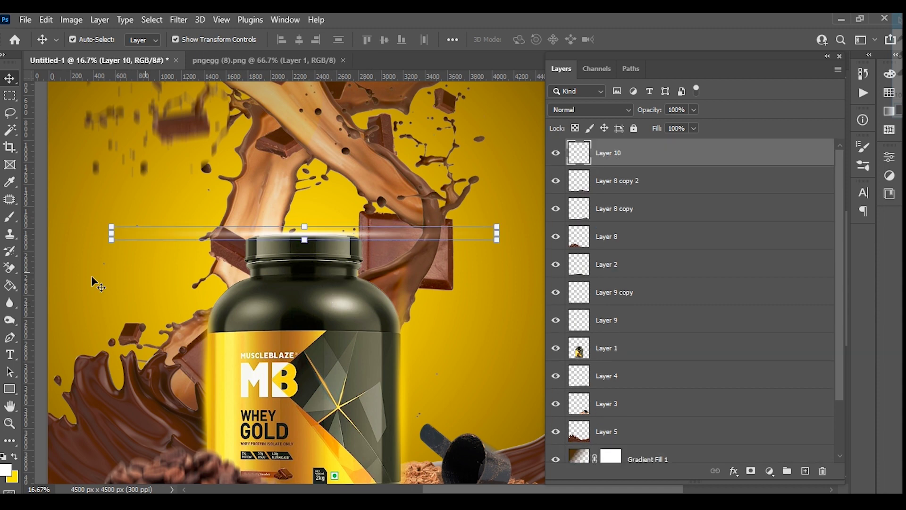
right_click(10, 268)
click(61, 265)
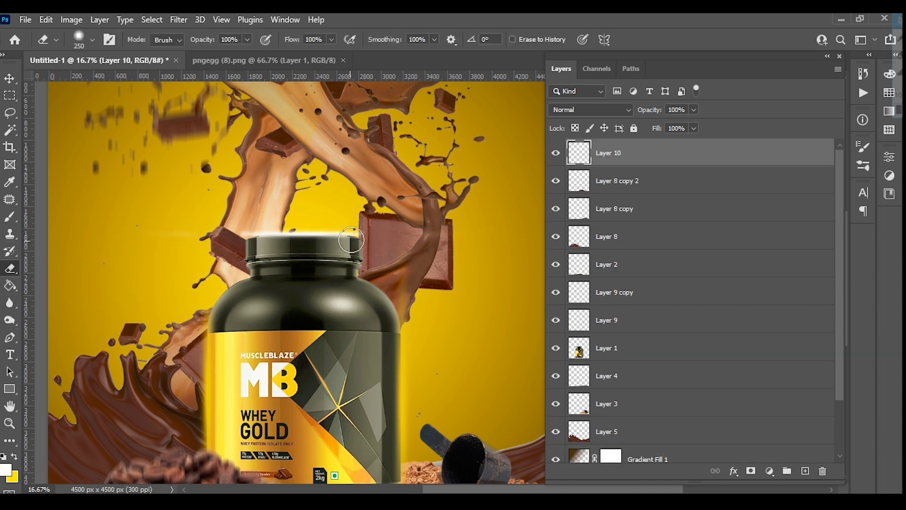
key(v)
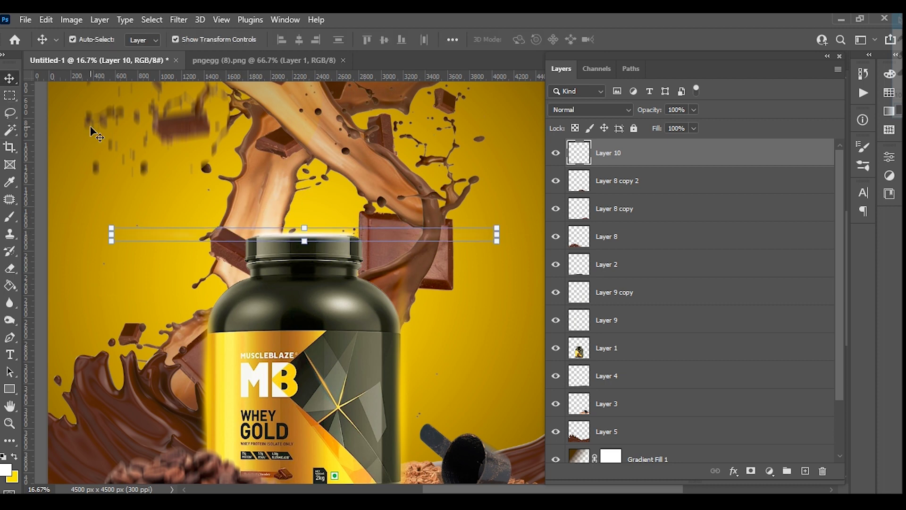
click(94, 134)
Step: Delete the lid streak layer and zoom back in on the jar lid
key(ctrl+minus)
key(ctrl+minus)
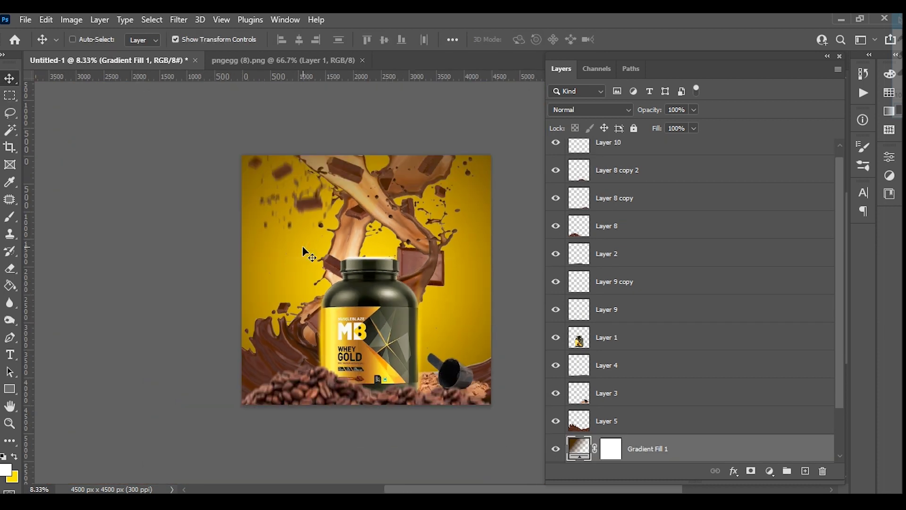
click(389, 267)
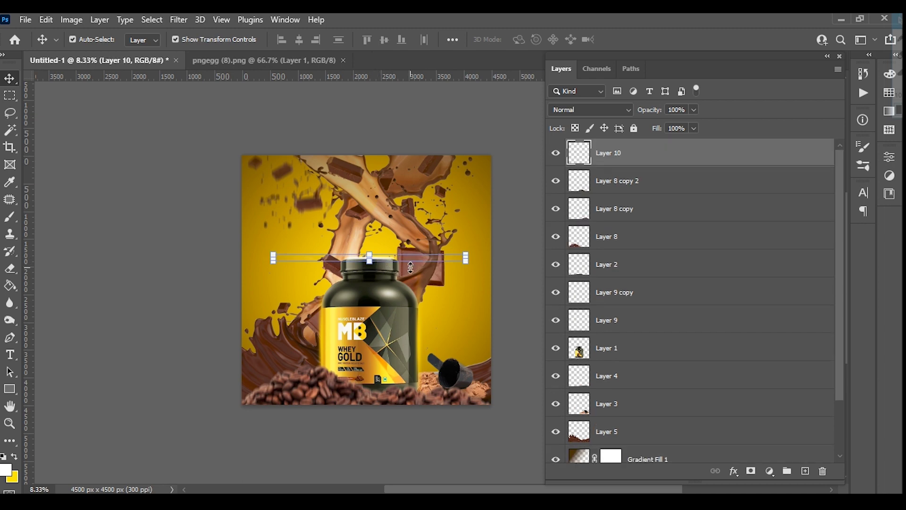
key(Delete)
key(ctrl+plus)
drag(398, 281, 407, 296)
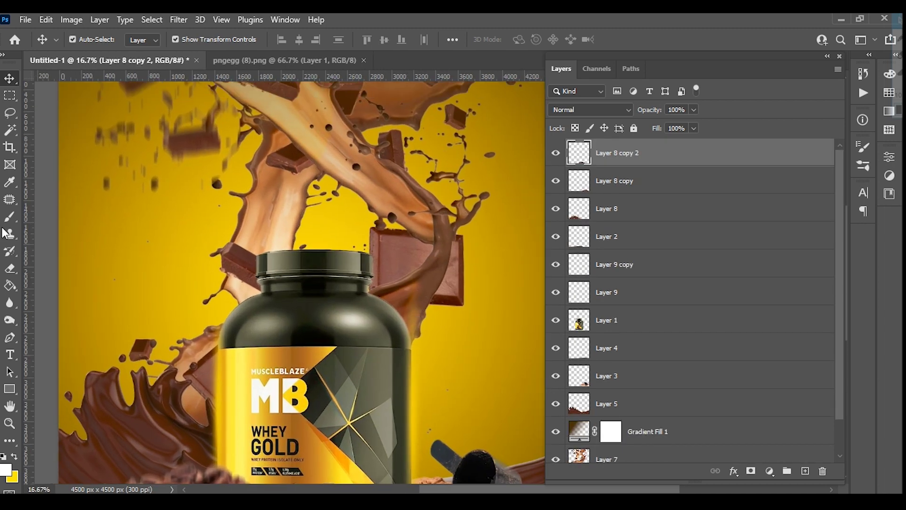
Step: Paint a soft white brush glow beside the lid on a new layer
key(b)
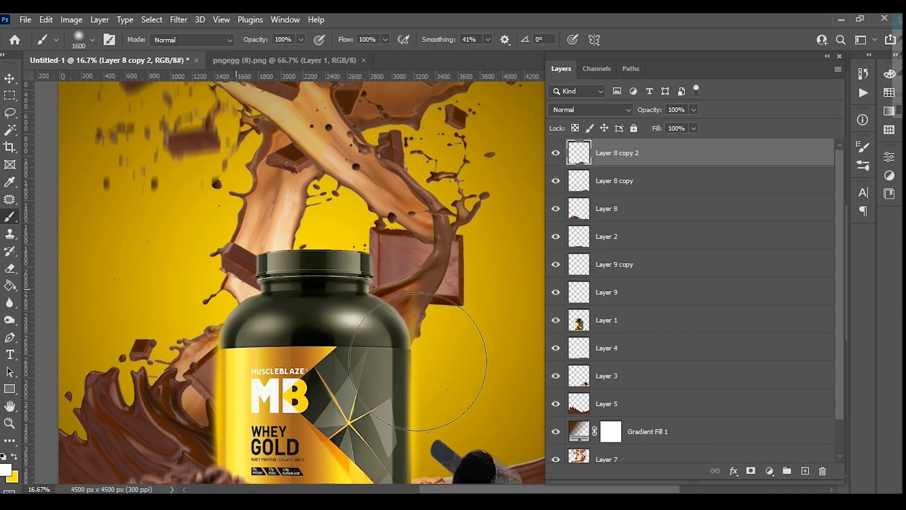
click(231, 283)
key(v)
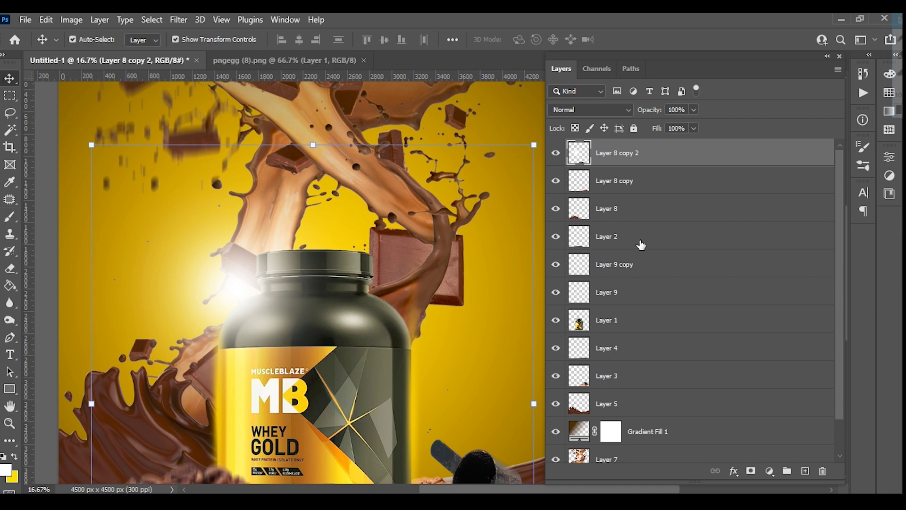
key(ctrl+z)
click(805, 470)
key(b)
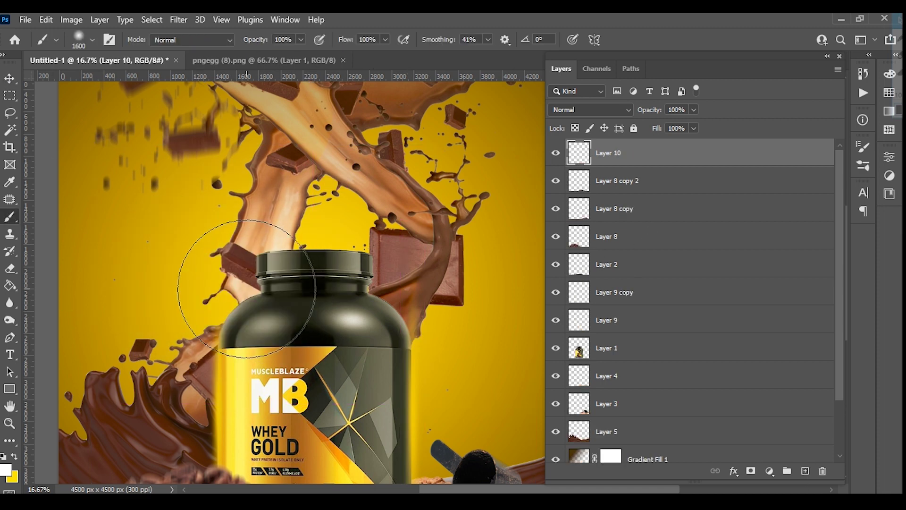
click(246, 287)
Step: Dim the glow by lowering its fill and setting opacity to 86%, then view the whole poster
mouse_move(694, 134)
mouse_down()
mouse_move(676, 143)
mouse_move(686, 126)
mouse_up()
click(692, 110)
click(839, 56)
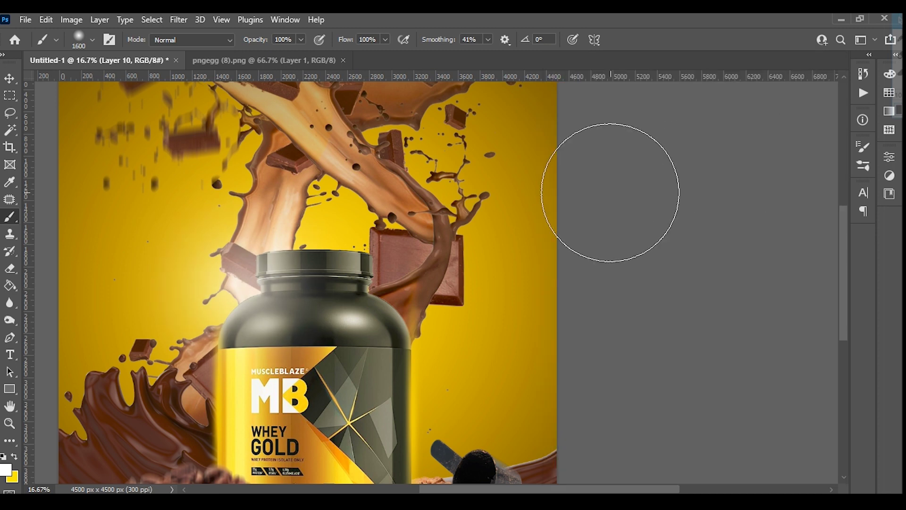
key(ctrl+minus)
mouse_move(561, 212)
mouse_down()
mouse_move(597, 226)
mouse_move(618, 255)
mouse_up()
key(ctrl+minus)
Step: Start white headline text above the jar, typing 'WH' so far
key(t)
key(ctrl+plus)
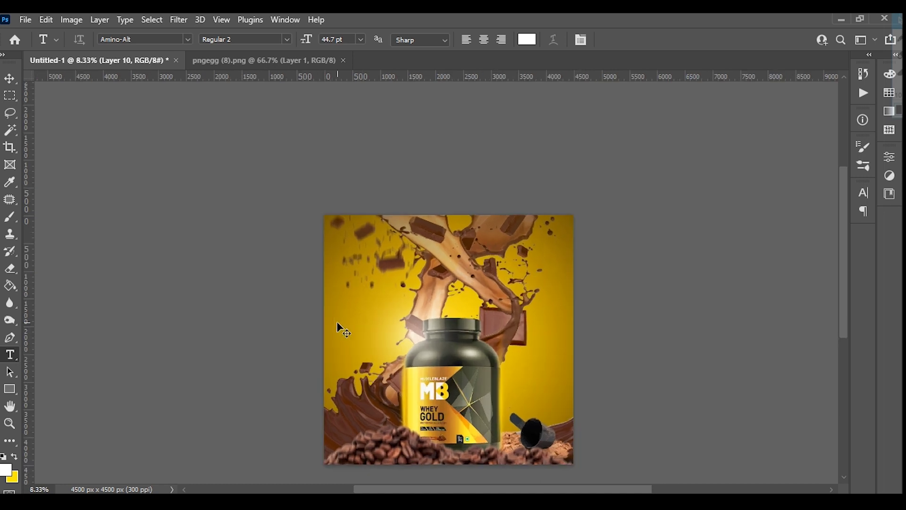
key(ctrl+plus)
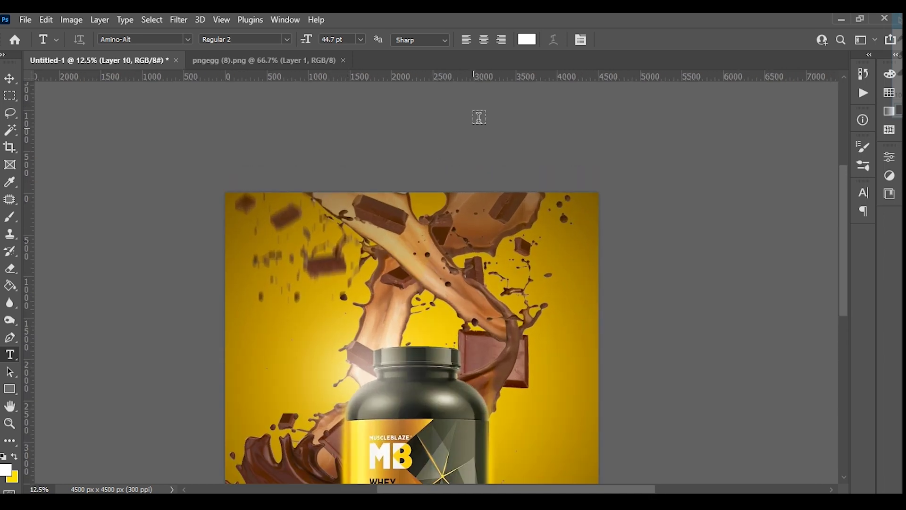
click(286, 256)
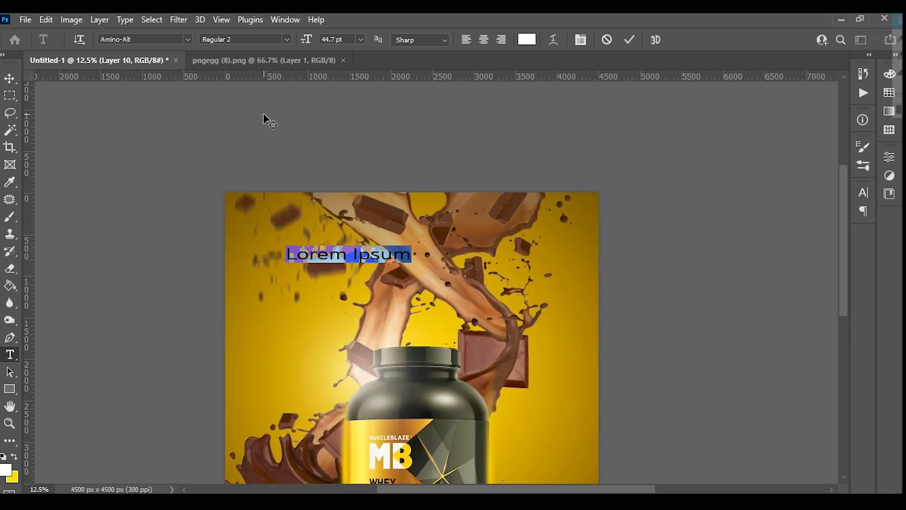
text(WHEY PROTEIN)
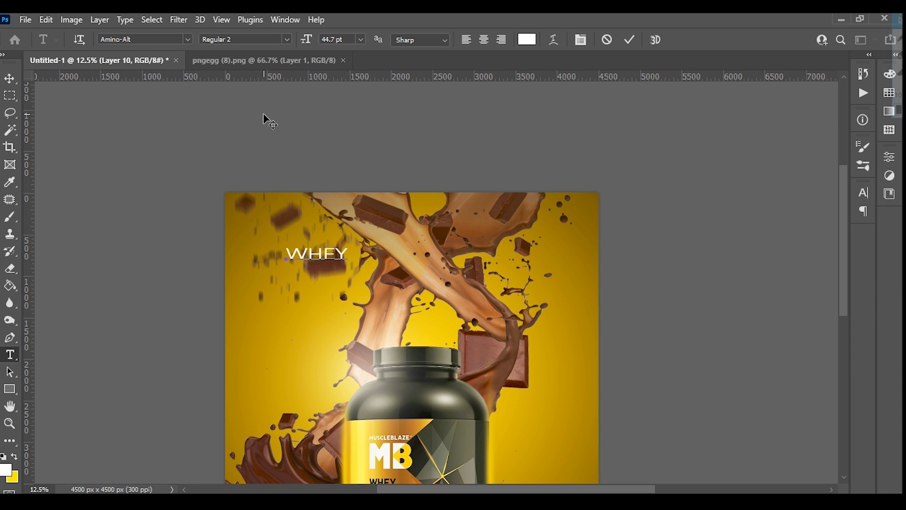
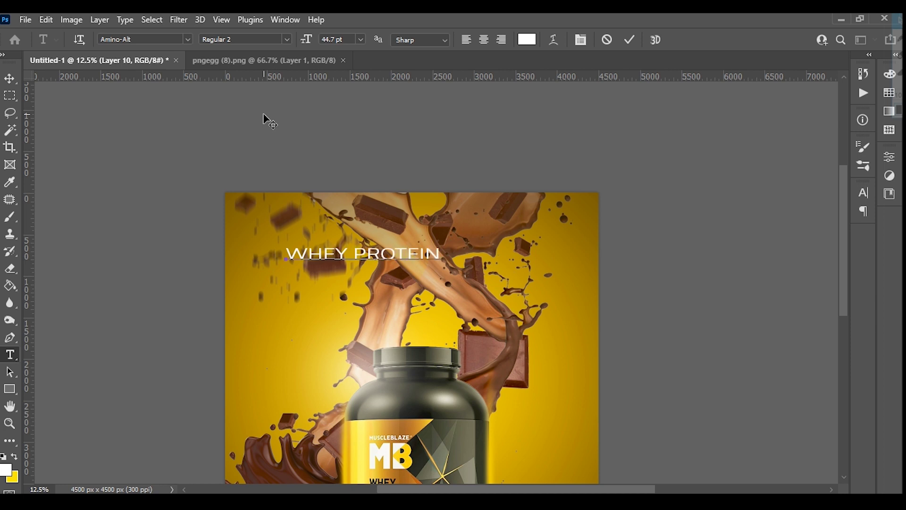
Step: Split the heading into WHEY and PROTEIN lines, then enlarge it and centre it near the top
key(Return)
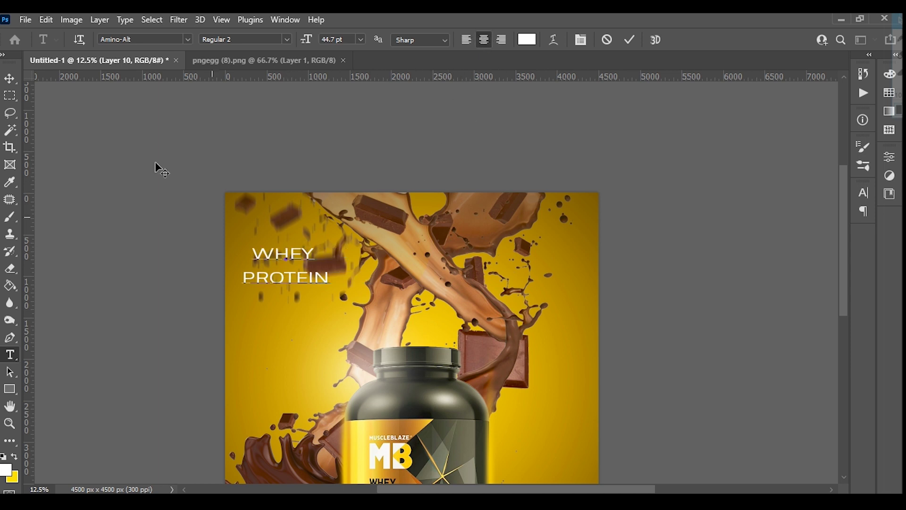
click(9, 78)
drag(283, 264, 409, 239)
key(ctrl+t)
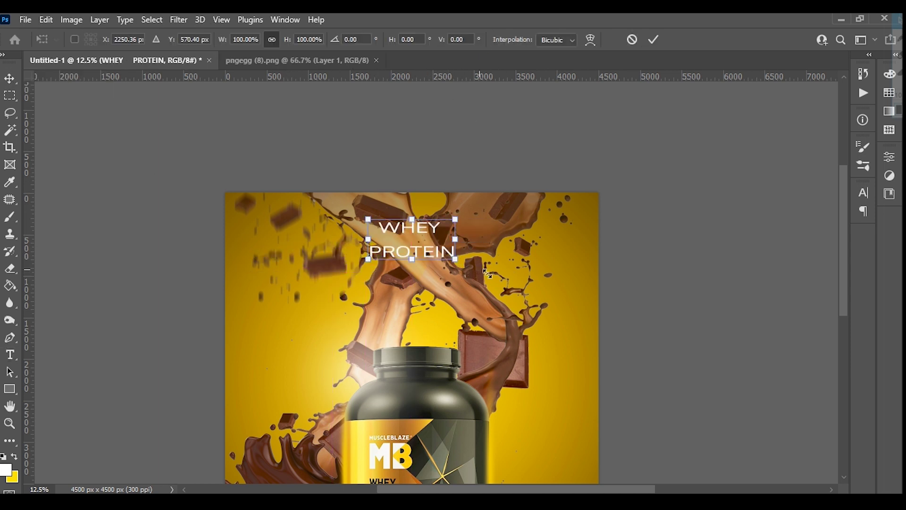
drag(488, 272, 519, 283)
key(Return)
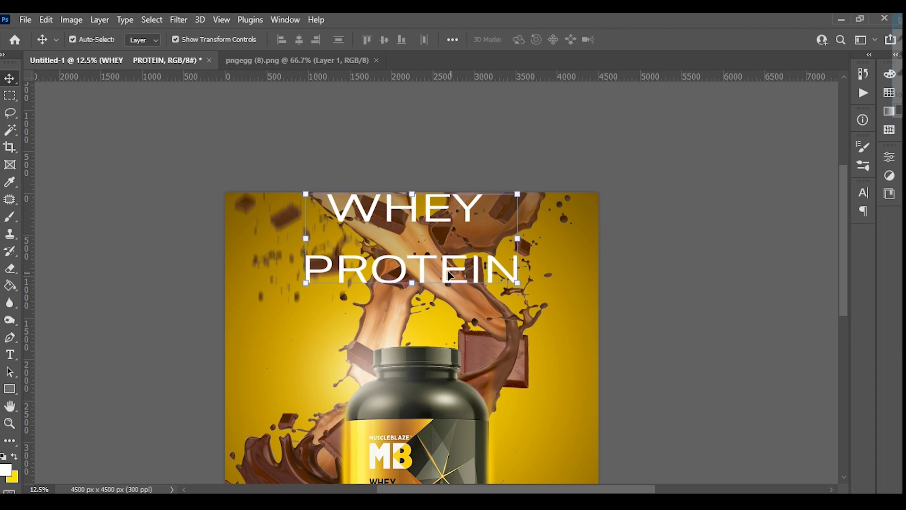
drag(450, 274, 453, 297)
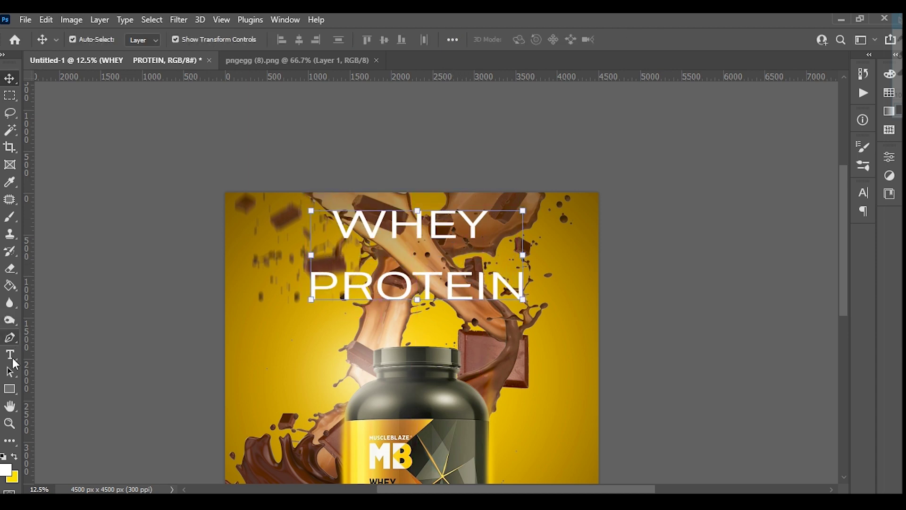
Step: Set PROTEIN in Impact at 151% horizontal scale, then resize and centre it
click(11, 357)
drag(308, 288, 584, 288)
click(187, 40)
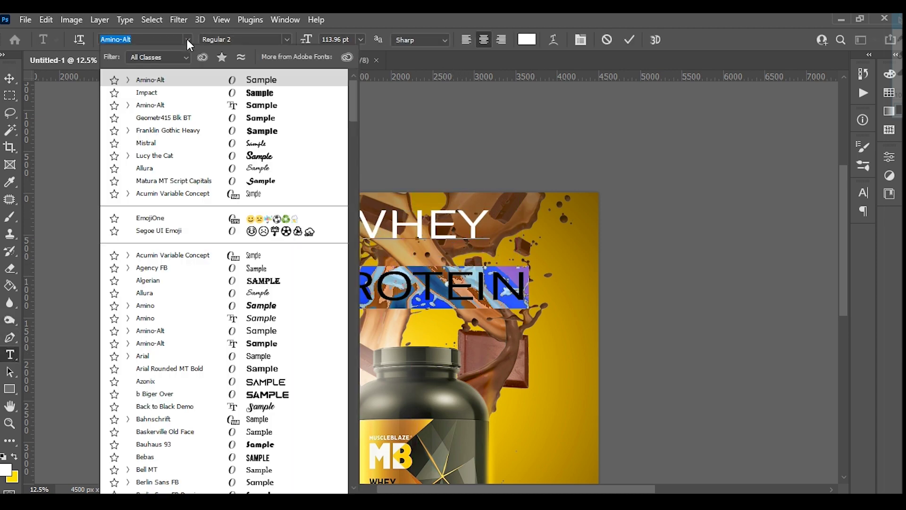
click(254, 95)
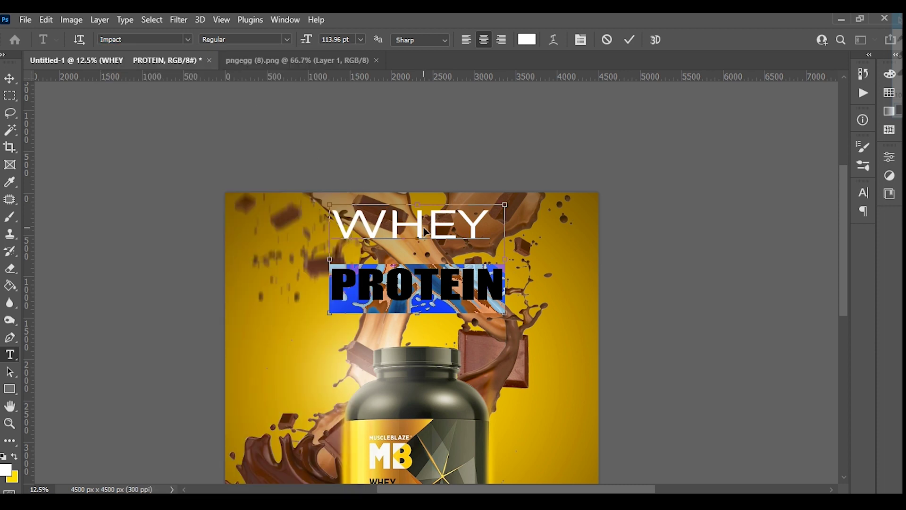
key(ctrl+t)
key(shift+Up)
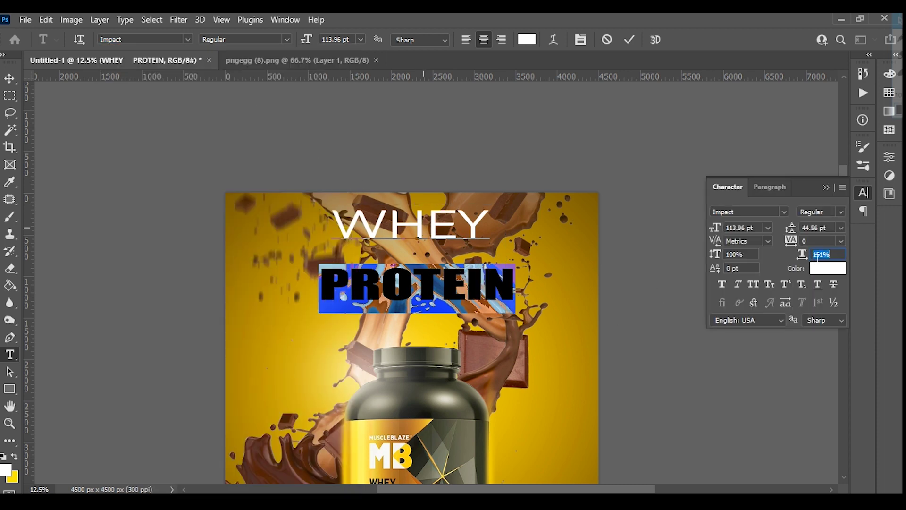
click(863, 193)
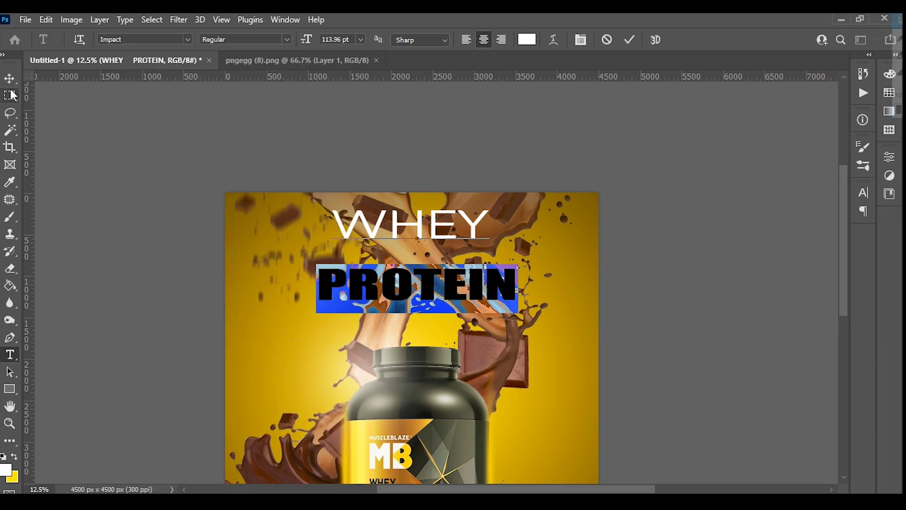
click(10, 78)
drag(517, 301, 519, 312)
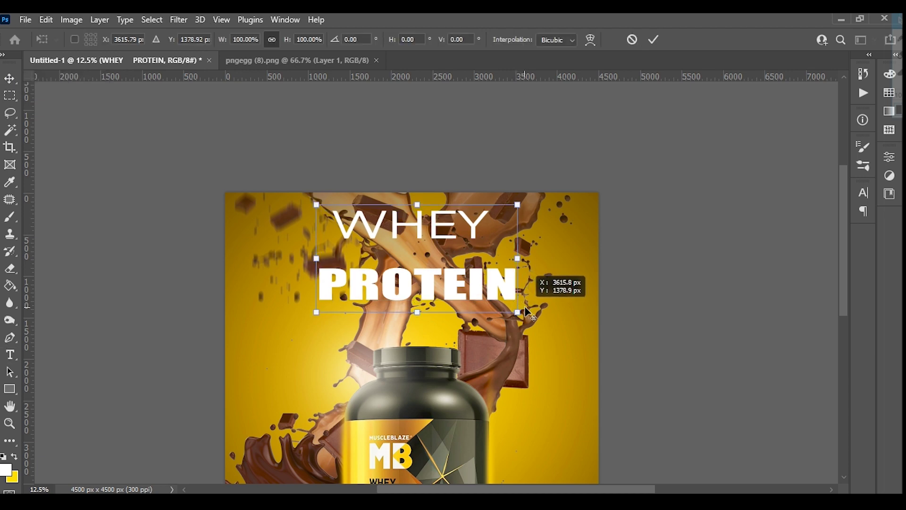
key(Return)
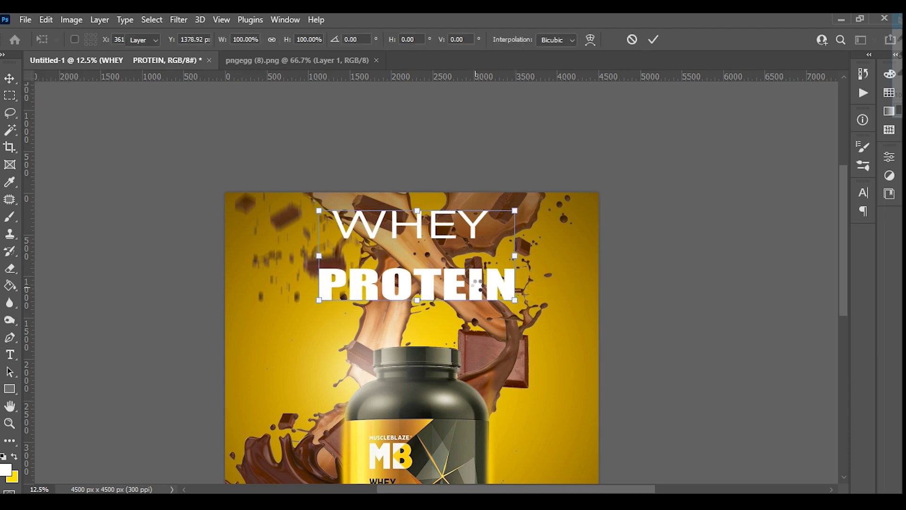
drag(477, 290, 470, 289)
Step: Restyle WHEY in Amino-Alt at a larger size and reposition the heading
click(10, 355)
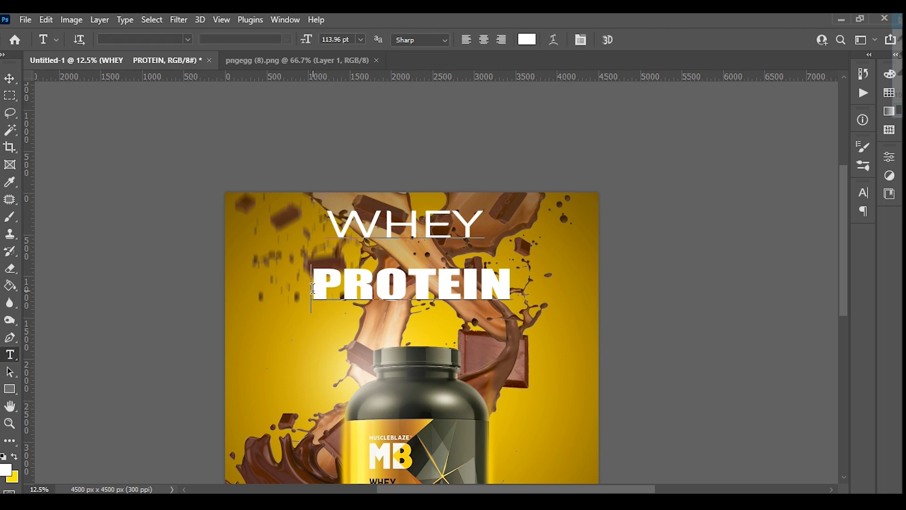
click(312, 292)
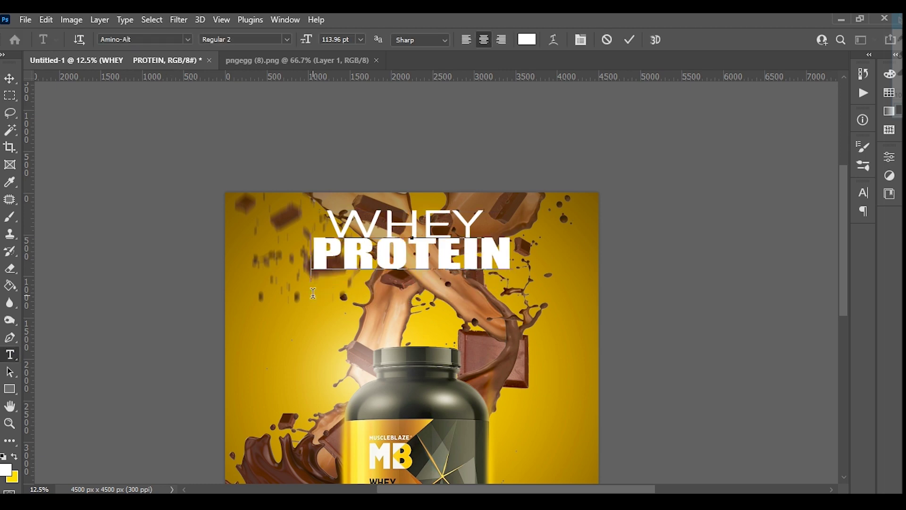
click(404, 224)
double_click(403, 224)
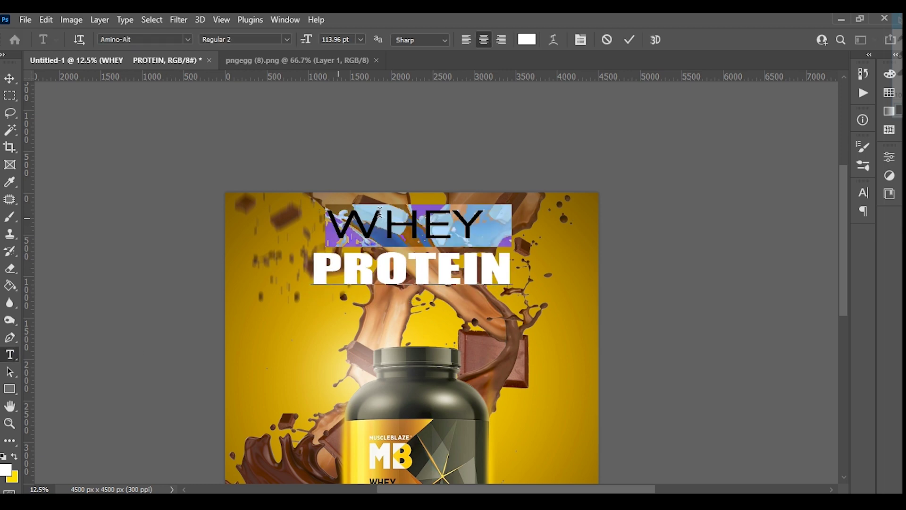
click(189, 40)
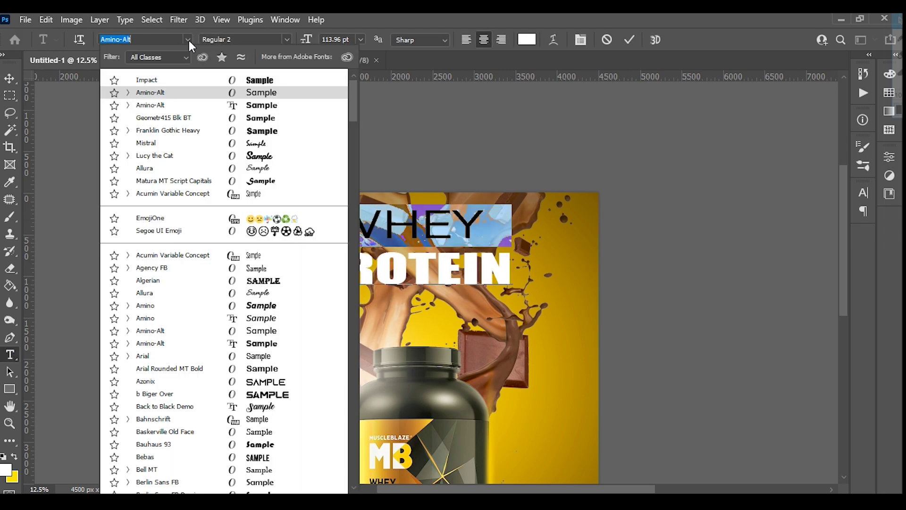
click(259, 107)
click(360, 39)
click(349, 169)
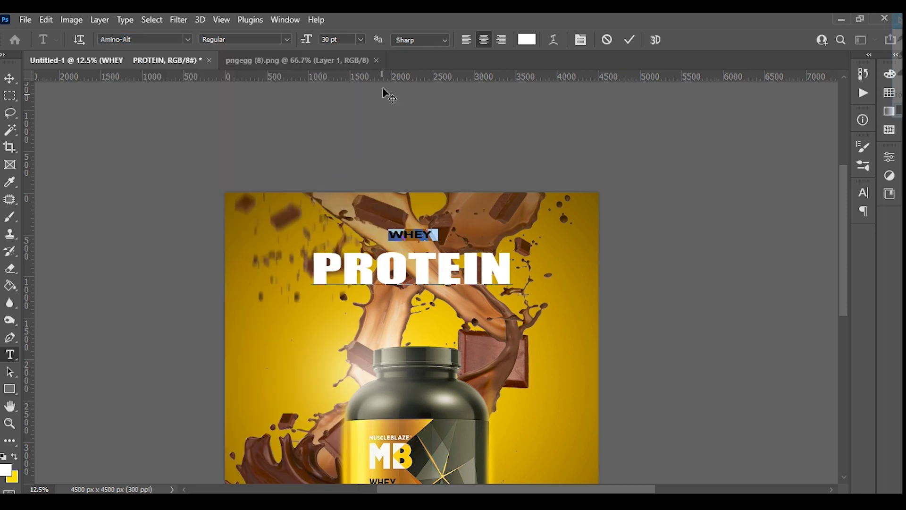
click(360, 39)
click(358, 193)
click(9, 78)
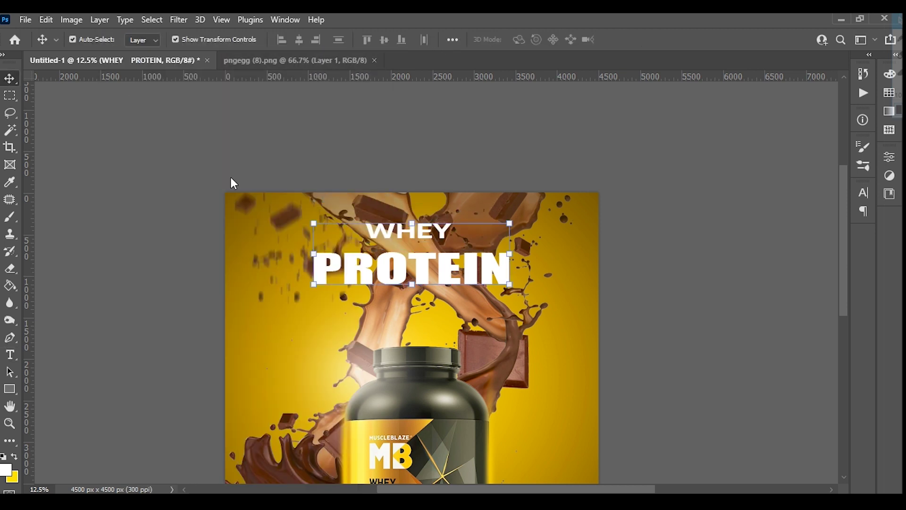
mouse_move(469, 245)
mouse_down()
mouse_move(475, 258)
mouse_move(438, 267)
mouse_up()
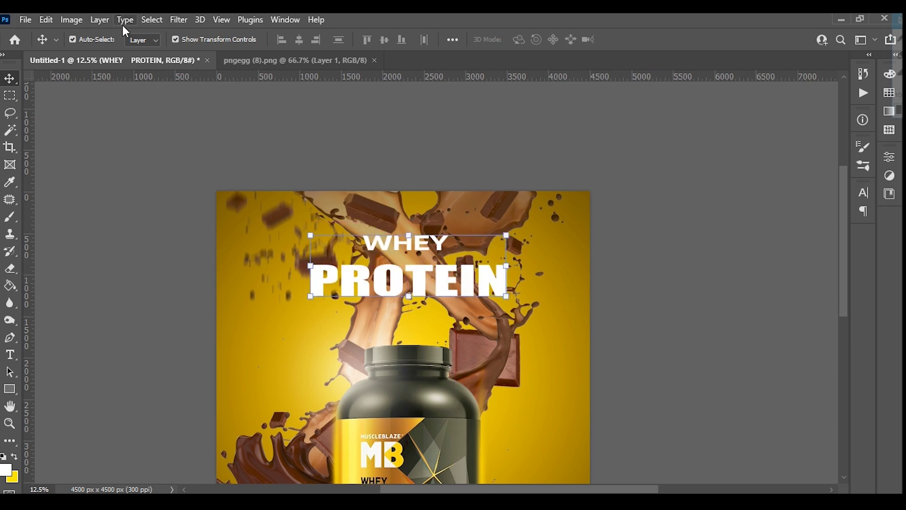
Step: Add a yellow (ffde00) drop-shadow glow to the heading with Size 169 px and Spread 23%
click(100, 19)
click(288, 280)
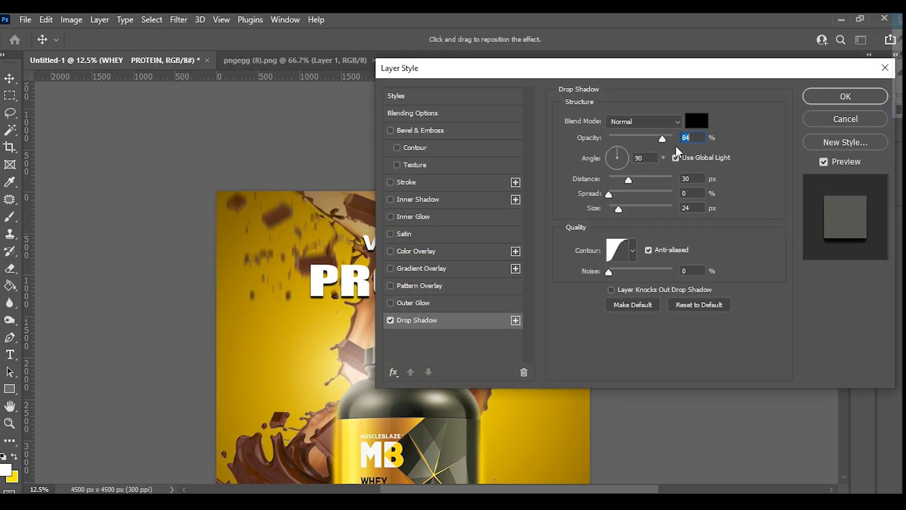
click(697, 121)
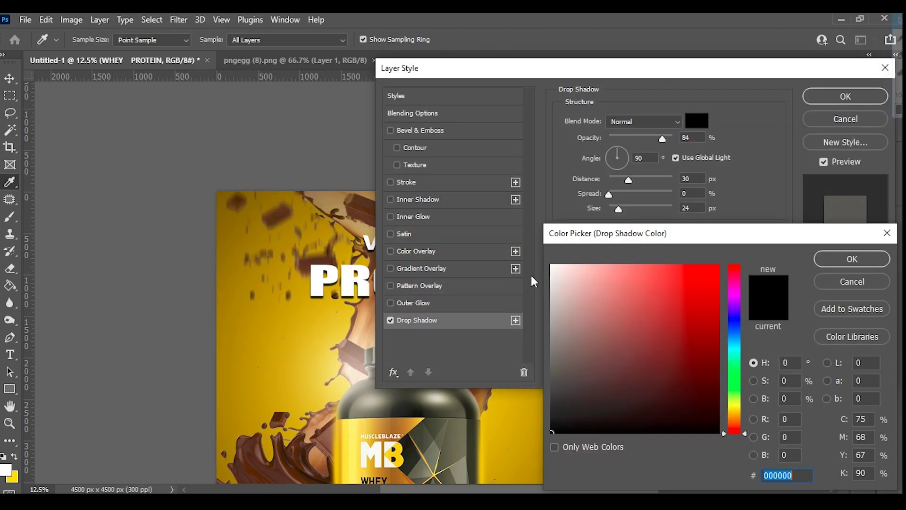
click(18, 479)
click(827, 257)
drag(649, 70, 789, 160)
mouse_move(772, 299)
mouse_down()
mouse_move(800, 299)
mouse_move(763, 282)
mouse_up()
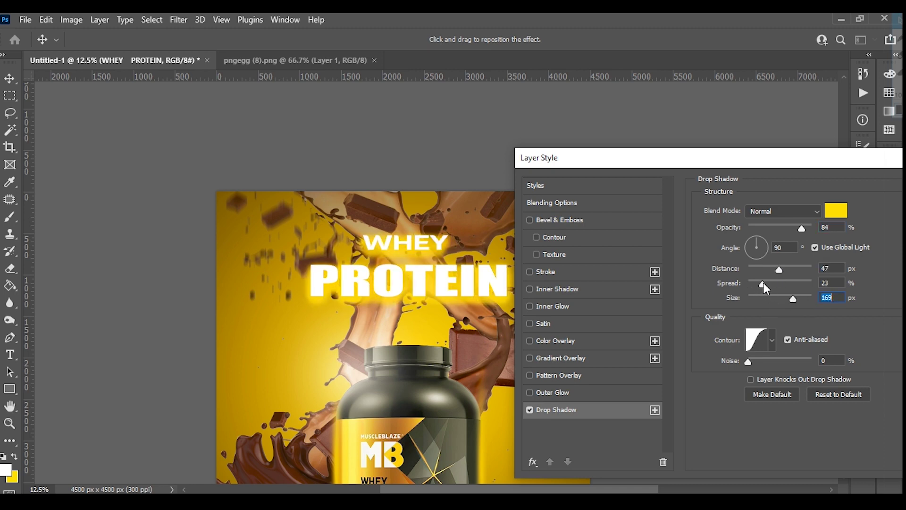
drag(700, 156, 612, 138)
key(Return)
key(ctrl+minus)
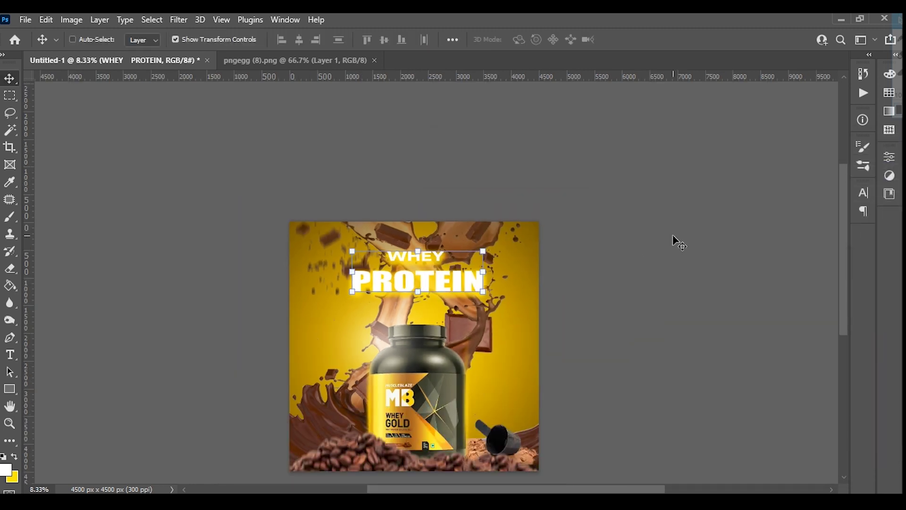
click(621, 263)
key(ctrl+minus)
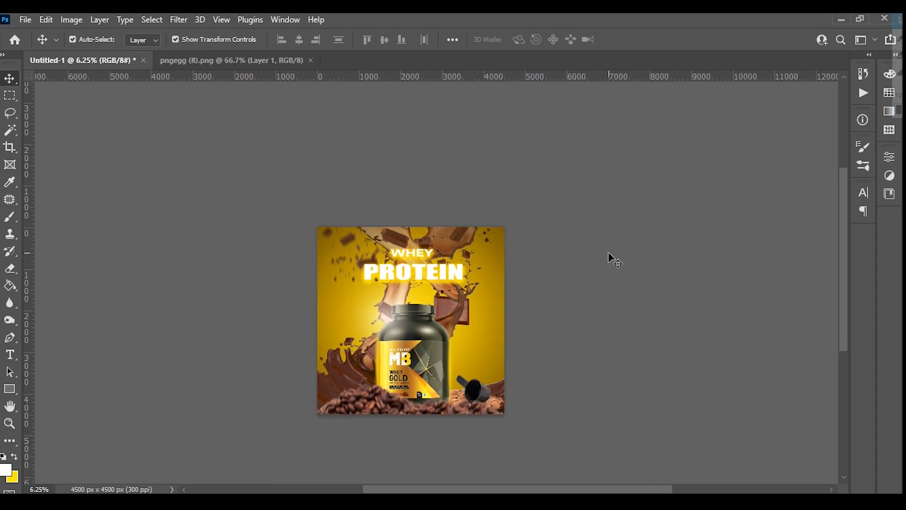
mouse_move(552, 233)
mouse_down()
mouse_move(517, 189)
mouse_move(586, 211)
mouse_move(658, 207)
mouse_up()
Step: Search images for 'MUSCLE BLAZE LOGO' and copy the square black MB logo
key(ctrl+plus)
key(ctrl+plus)
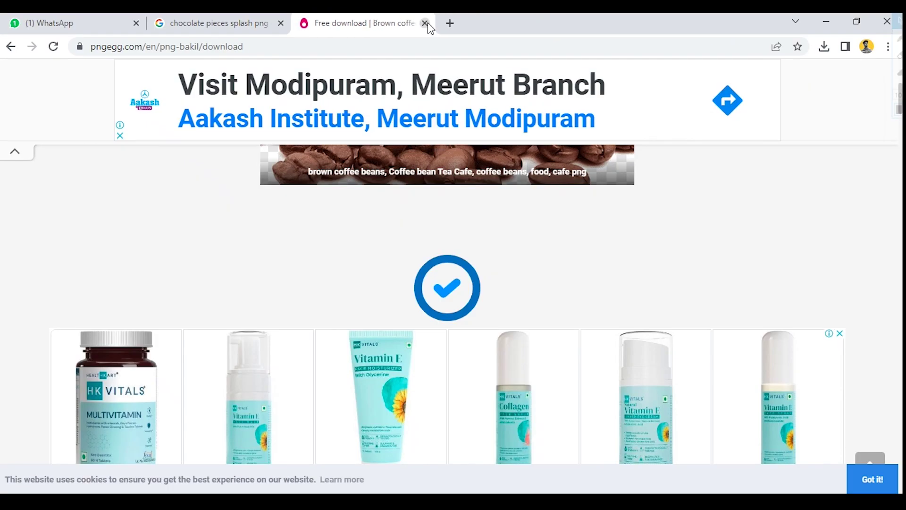
key(ctrl+a)
text(MUSCLE)
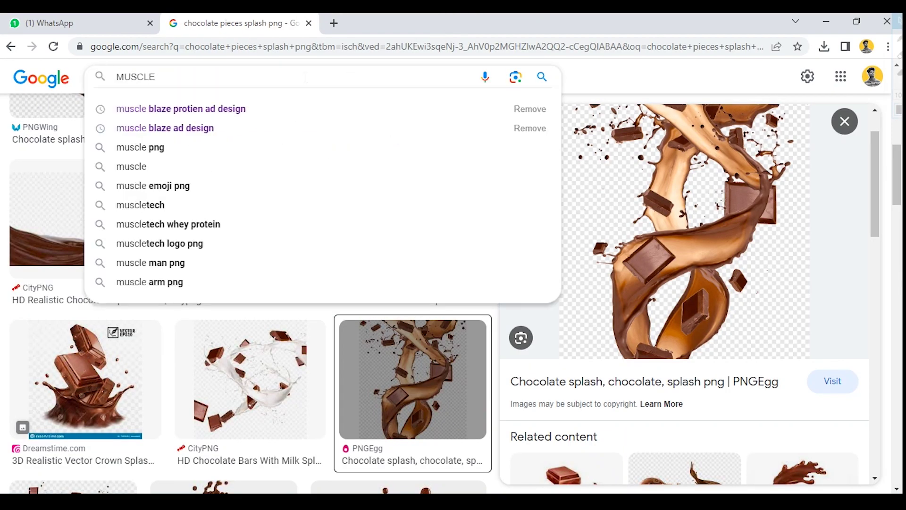
text( BLAZE LOGO)
key(Return)
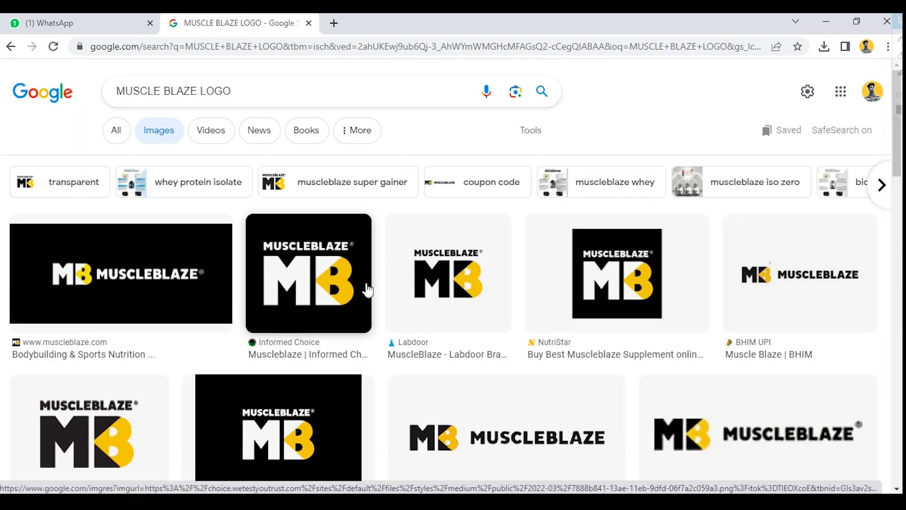
click(365, 286)
right_click(705, 220)
click(738, 370)
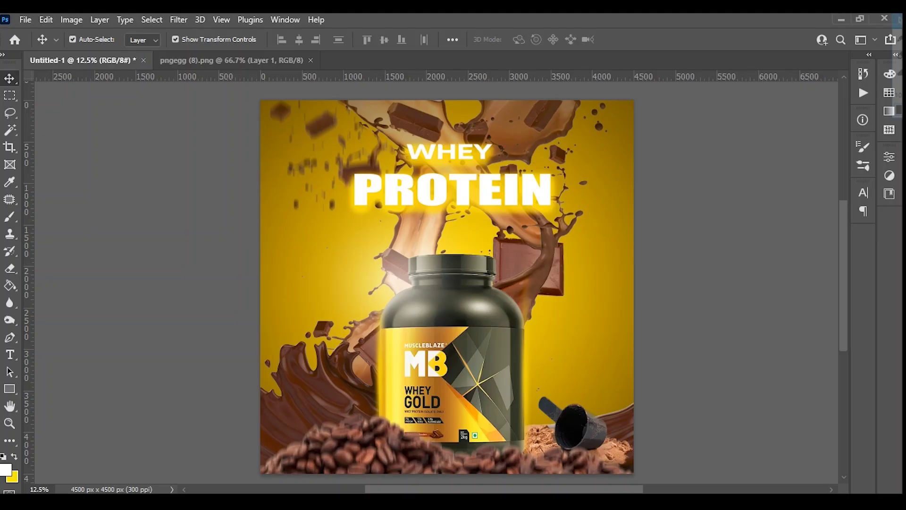
Step: Paste the MB logo into a new clipboard-sized document
key(ctrl+n)
key(Return)
key(ctrl+v)
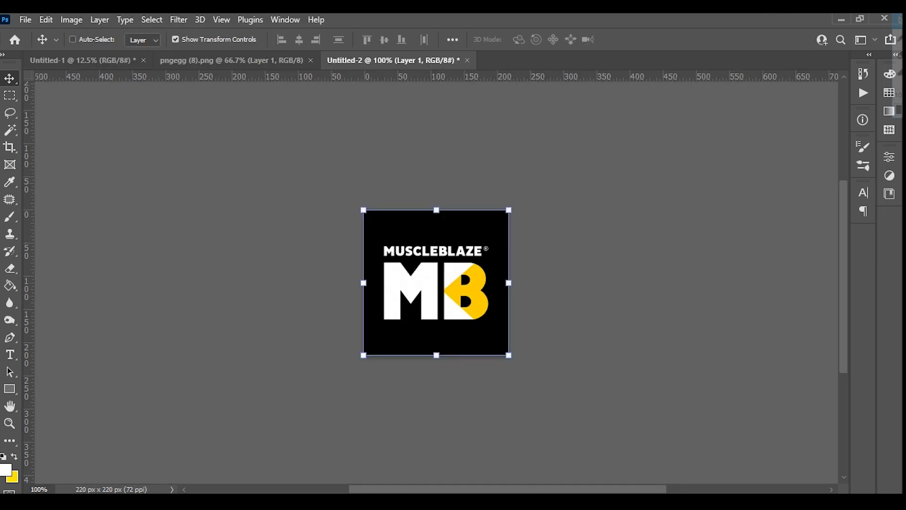
mouse_move(384, 306)
mouse_down()
mouse_move(367, 298)
mouse_move(551, 154)
mouse_move(607, 127)
mouse_up()
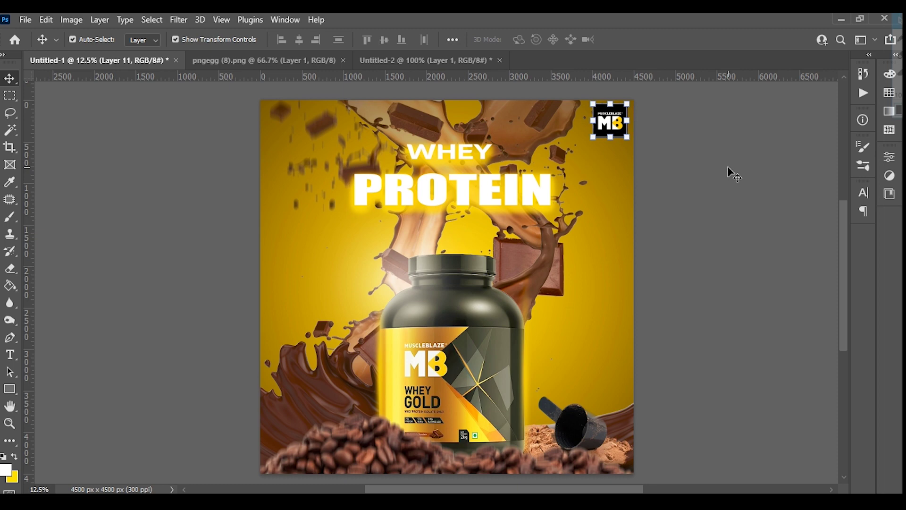
Step: Recolour the PROTEIN text yellow, sampled from the background
click(478, 189)
click(10, 354)
click(357, 188)
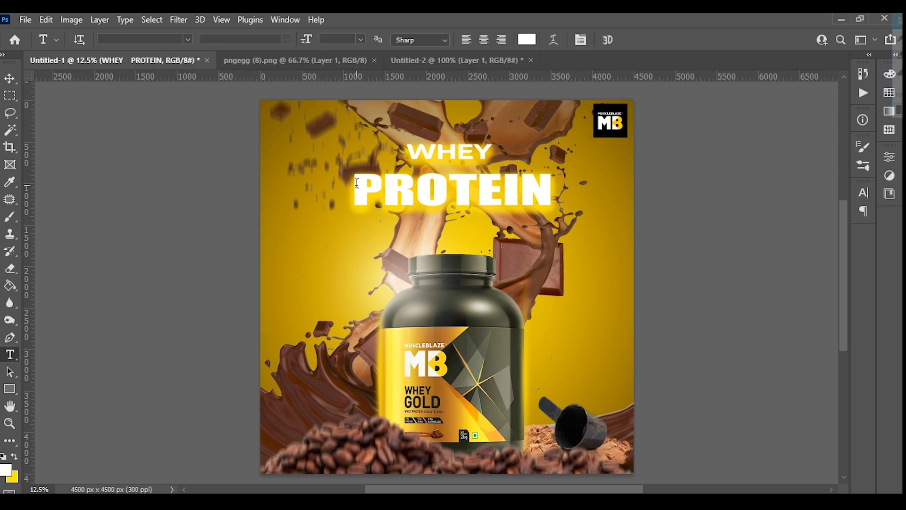
key(ctrl+a)
click(527, 39)
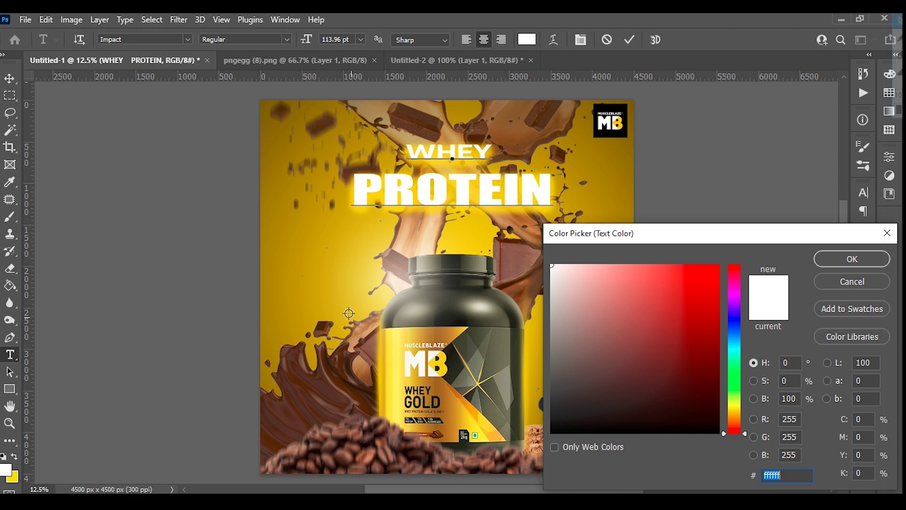
click(14, 477)
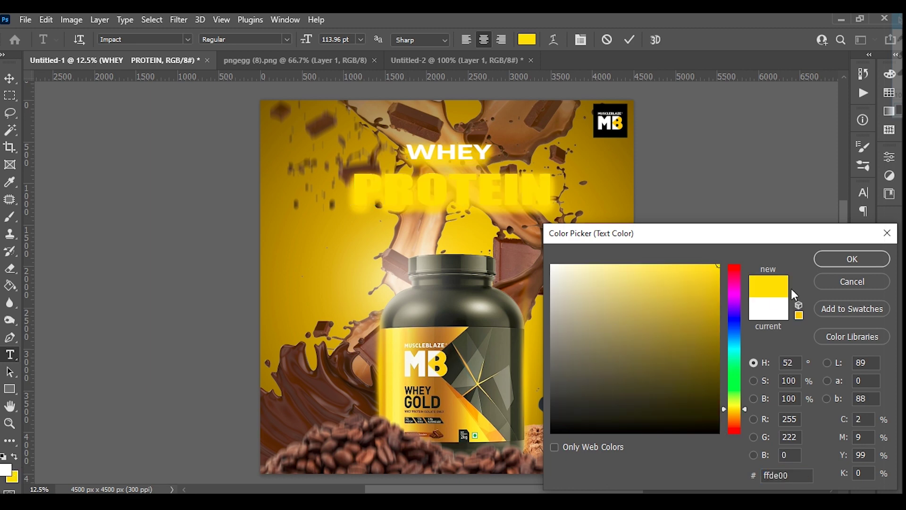
click(830, 268)
Step: Give PROTEIN a thin white stroke outline at 100% opacity
click(107, 22)
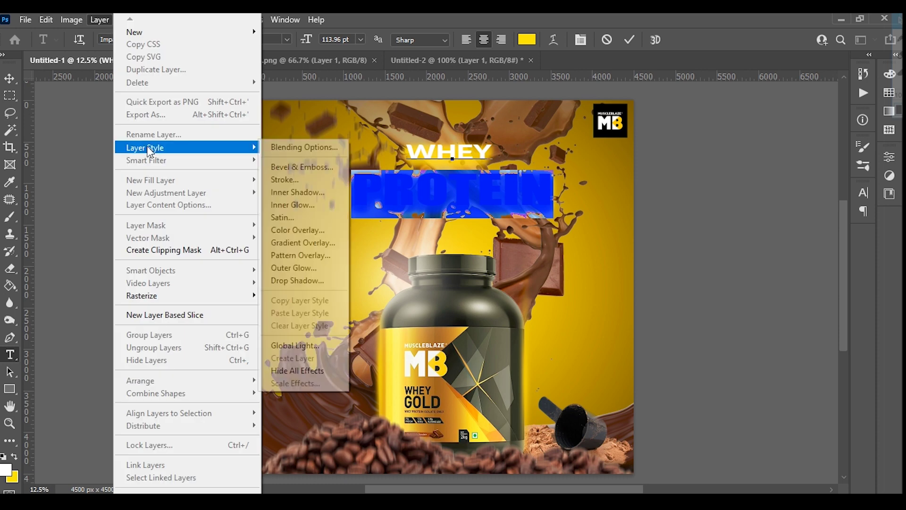
click(312, 282)
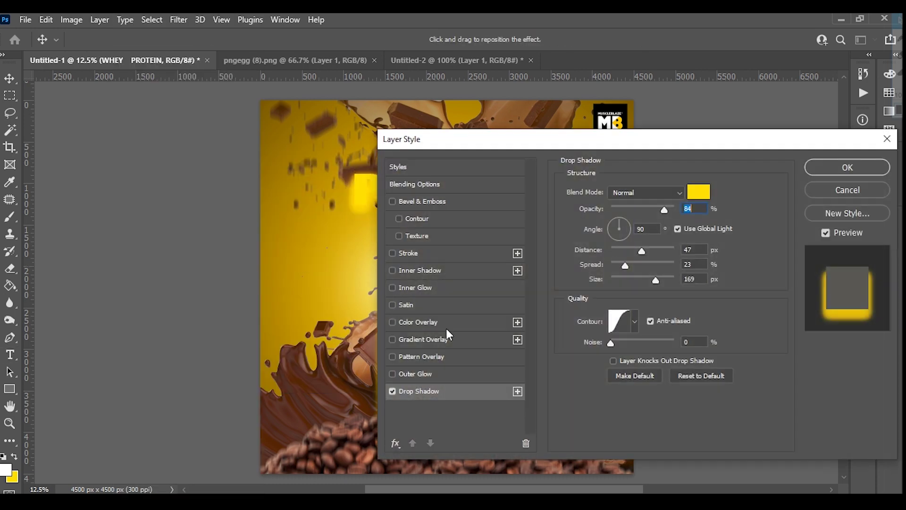
mouse_move(708, 127)
mouse_down()
mouse_move(467, 309)
mouse_move(480, 298)
mouse_up()
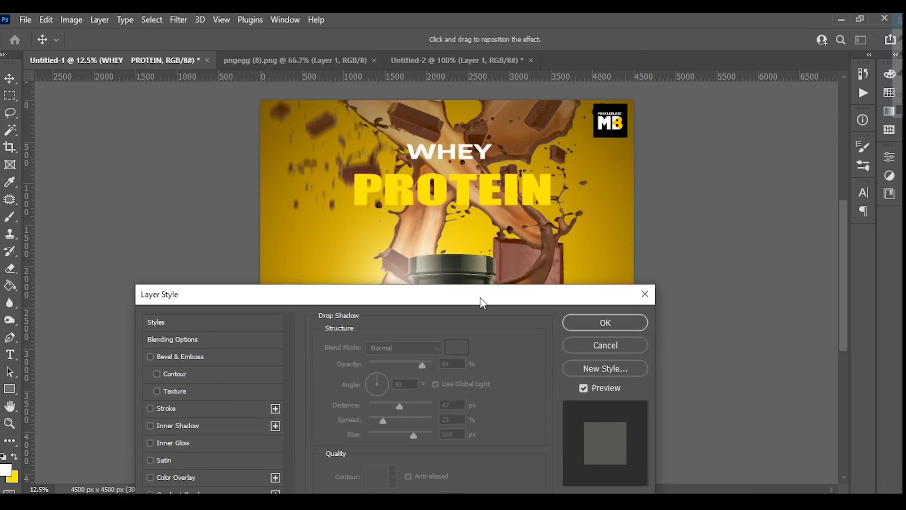
click(168, 414)
click(351, 441)
click(552, 265)
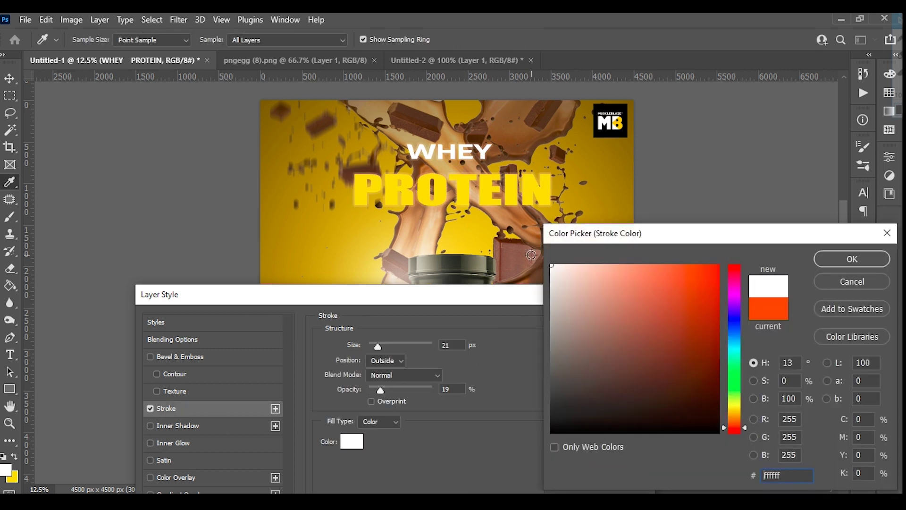
click(835, 260)
drag(386, 344, 380, 344)
drag(380, 390, 510, 388)
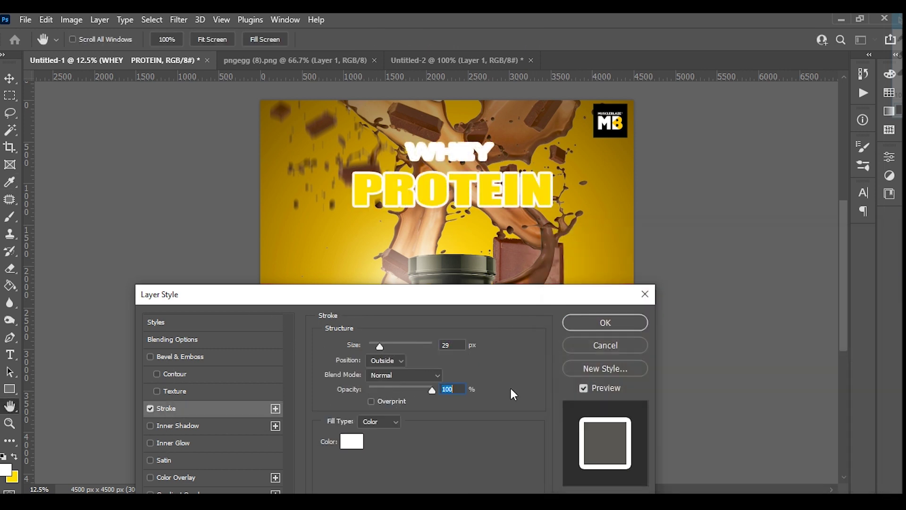
drag(379, 347, 376, 346)
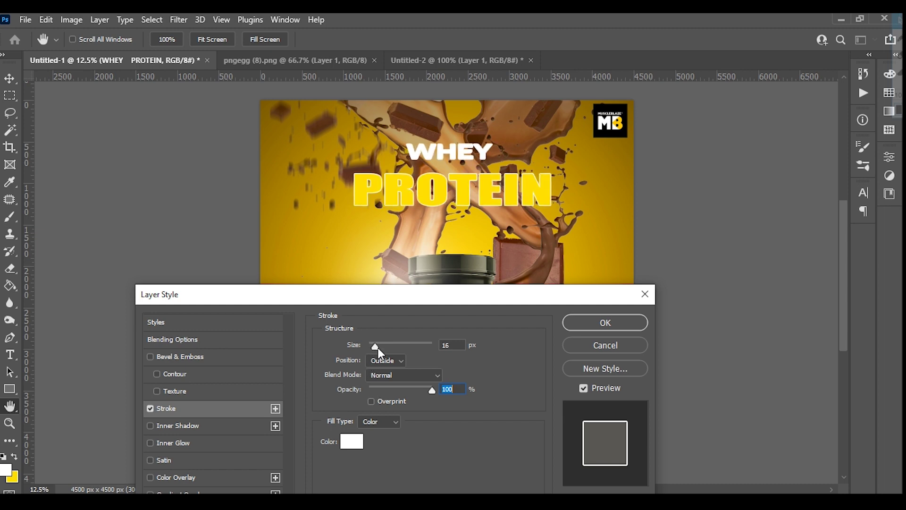
click(608, 321)
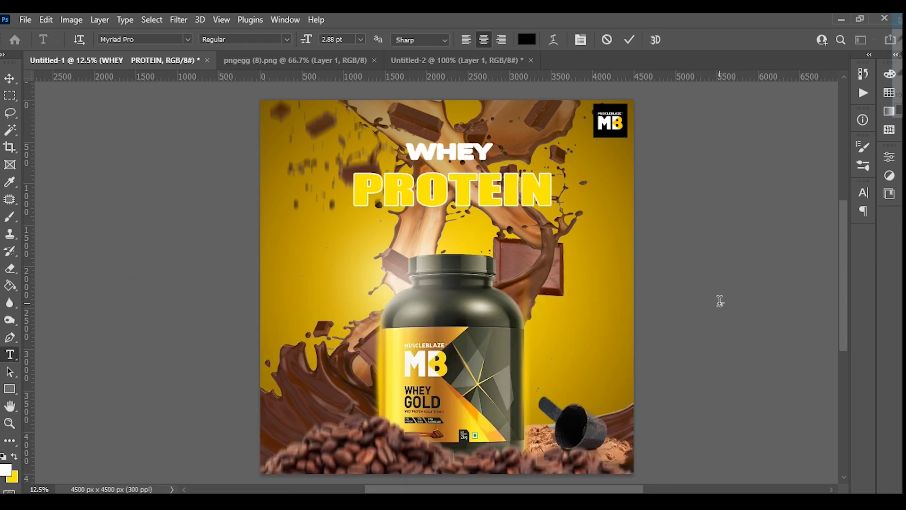
Step: Undo the yellow fill and white outline on PROTEIN, then zoom back to the headline
key(v)
key(ctrl+minus)
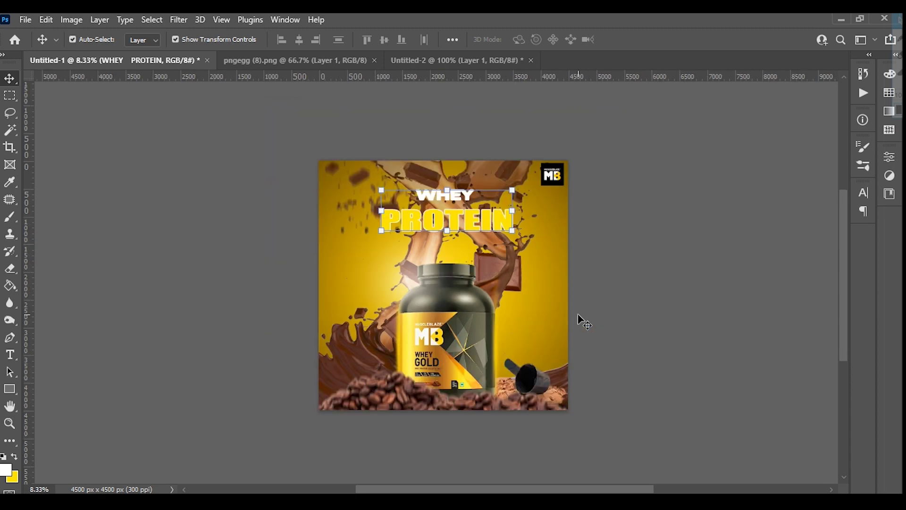
click(557, 316)
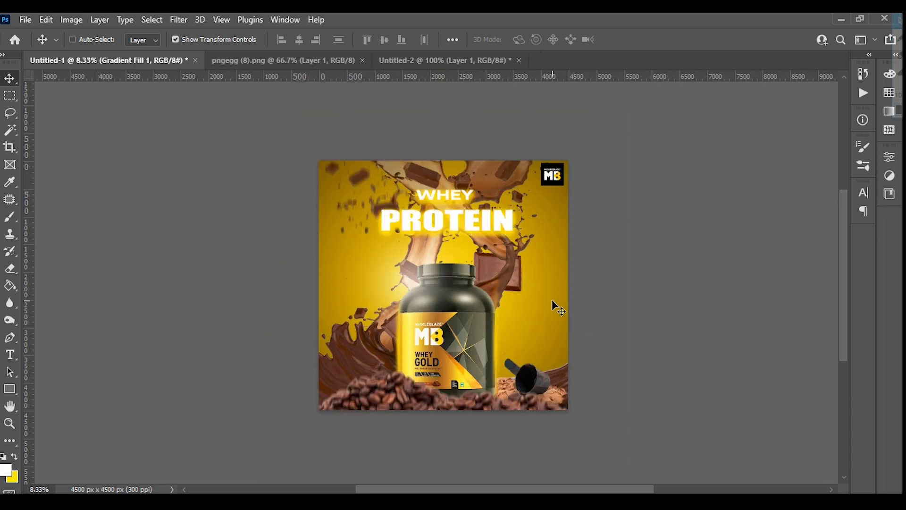
key(ctrl+plus)
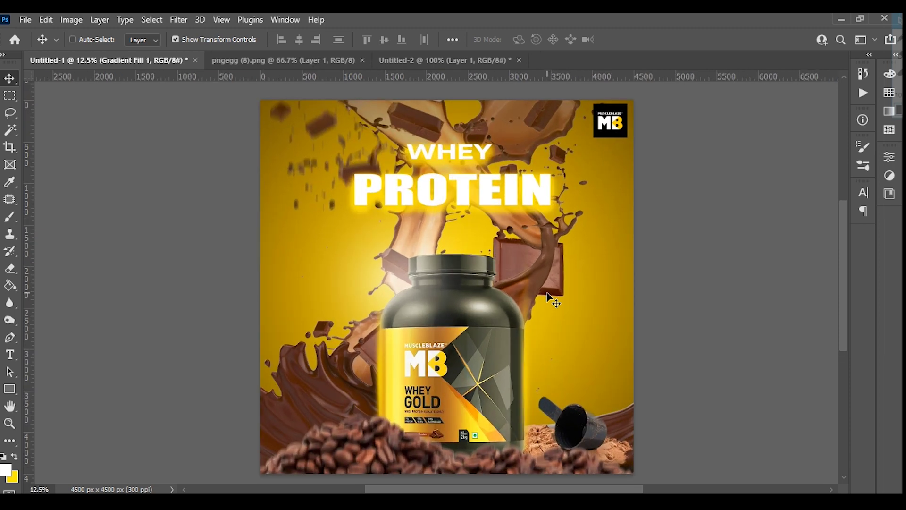
key(ctrl+plus)
drag(445, 295, 429, 319)
click(483, 240)
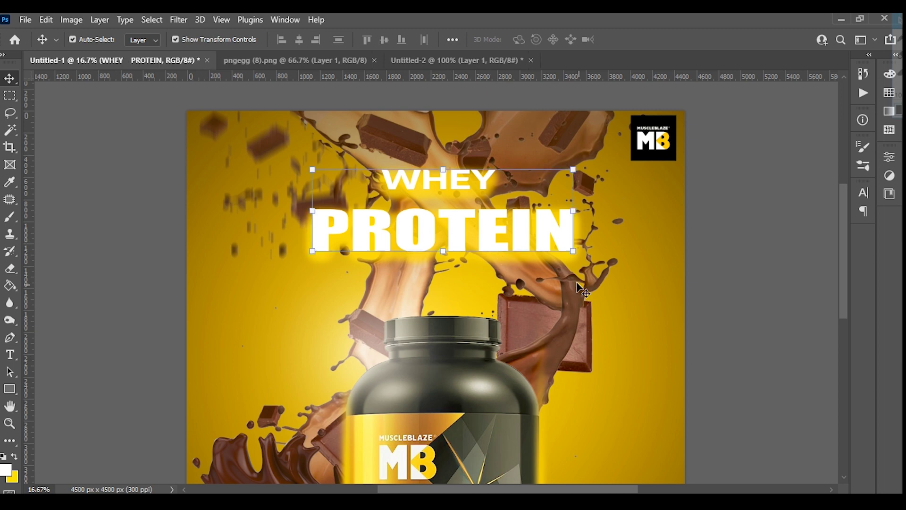
drag(483, 240, 486, 250)
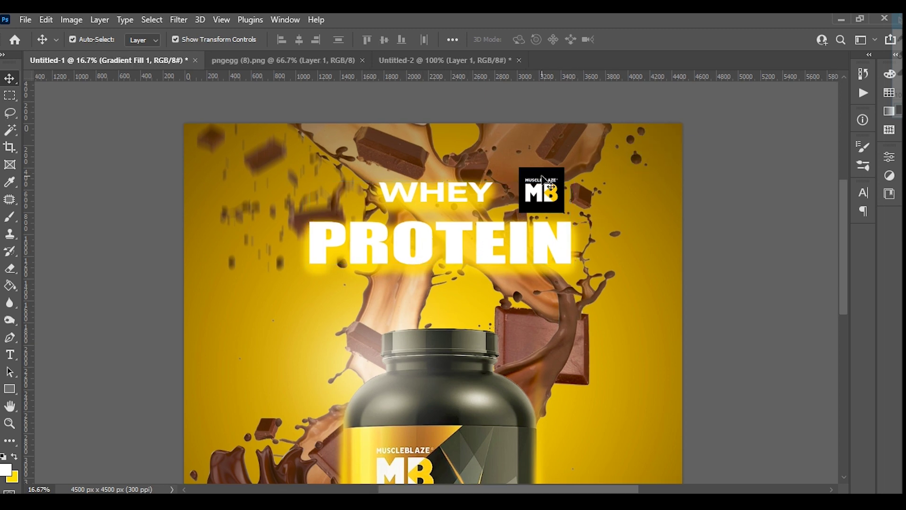
Step: Move the MB logo back to the top-right corner and reselect the WHEY PROTEIN text
drag(533, 193, 640, 155)
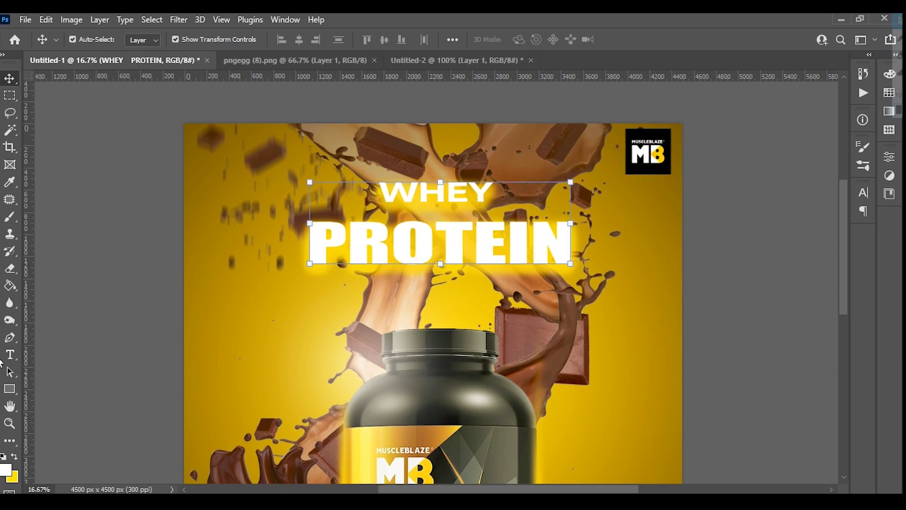
key(t)
mouse_move(307, 239)
mouse_down()
mouse_move(529, 238)
mouse_move(577, 217)
mouse_up()
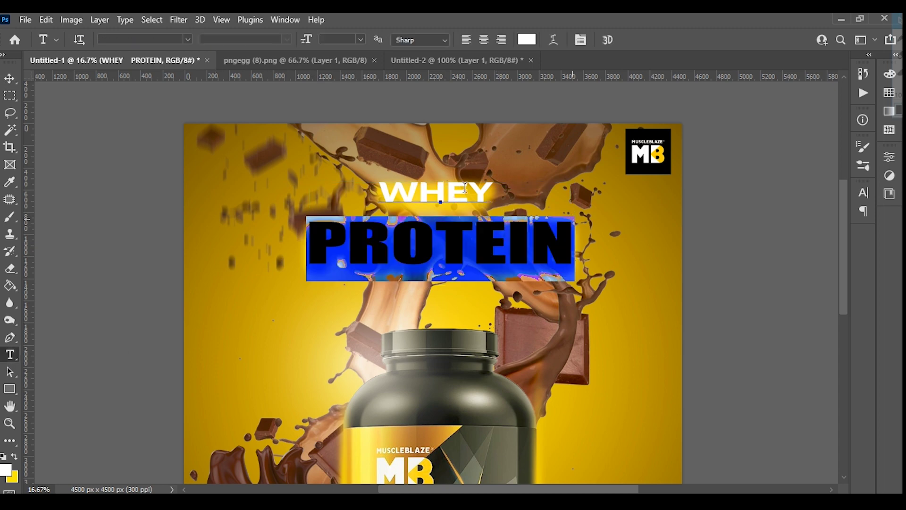
key(ctrl+a)
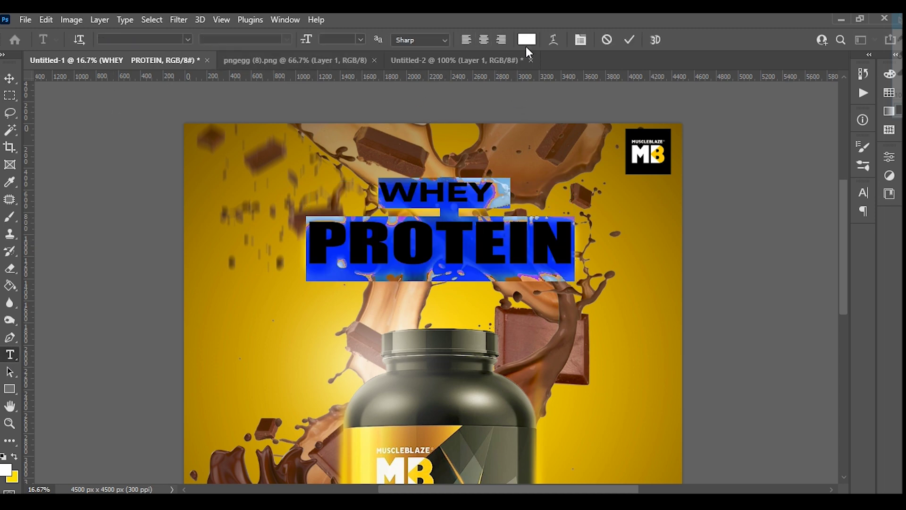
click(10, 82)
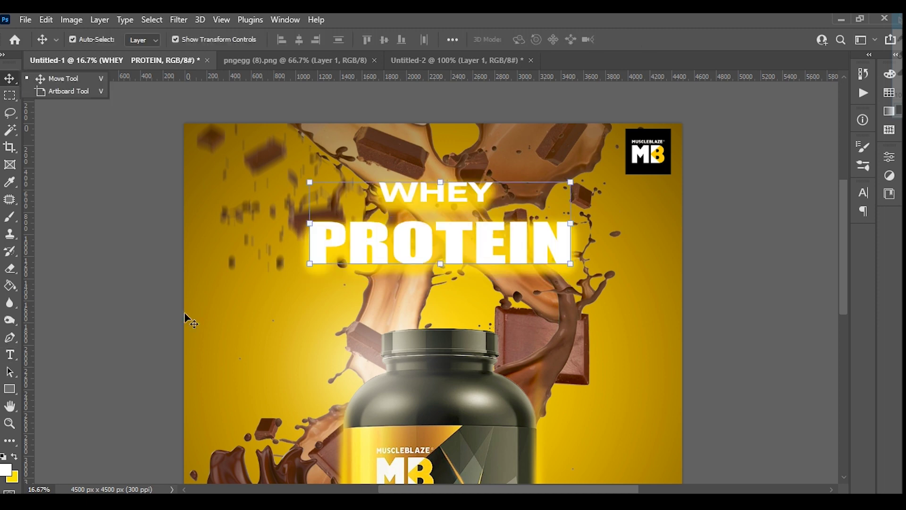
click(100, 19)
Step: Change the heading shadow to black with 42% opacity, 31% spread and 185 px size
click(298, 281)
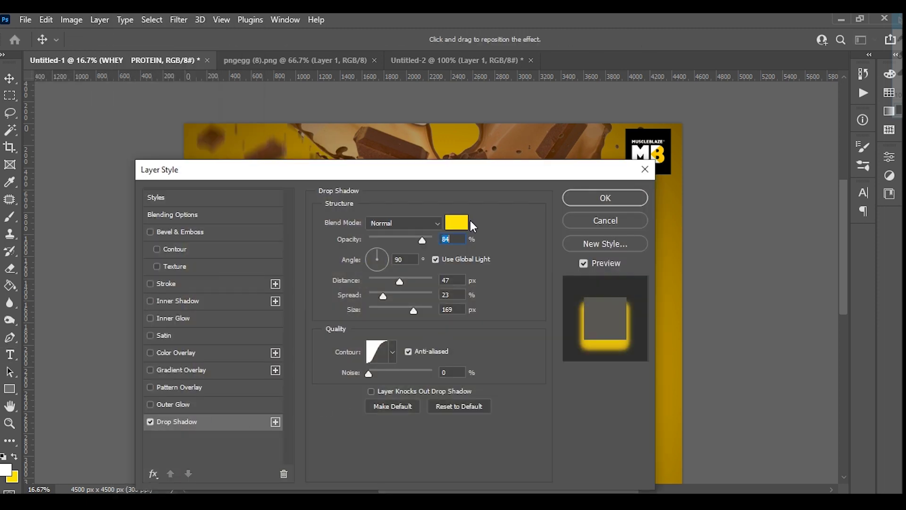
click(456, 222)
click(639, 430)
click(848, 257)
mouse_move(505, 172)
mouse_down()
mouse_move(114, 101)
mouse_move(173, 109)
mouse_up()
drag(77, 166, 86, 167)
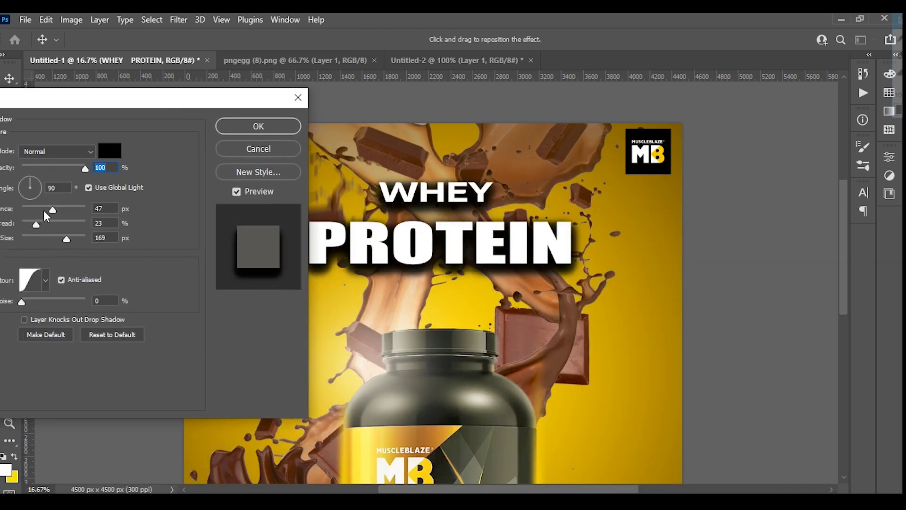
drag(55, 209, 53, 209)
mouse_move(66, 239)
mouse_down()
mouse_move(61, 221)
mouse_move(33, 222)
mouse_move(44, 225)
mouse_up()
drag(85, 167, 45, 168)
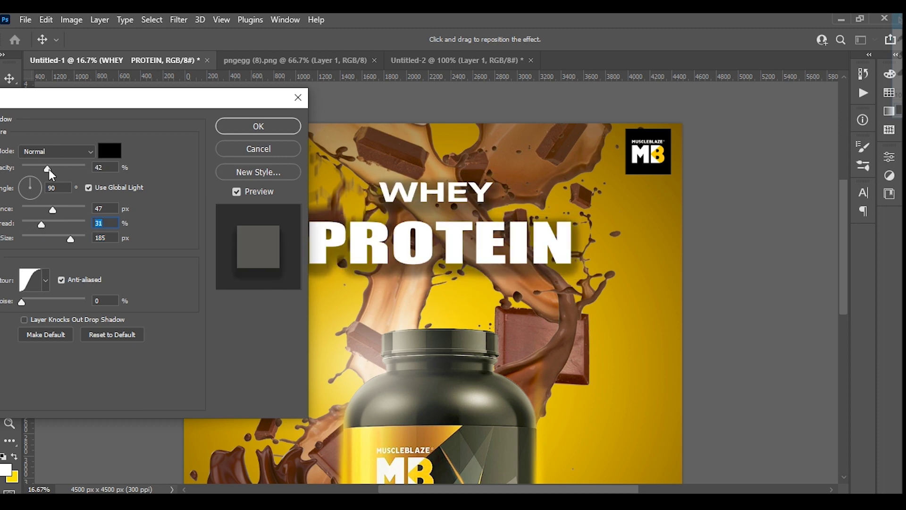
click(110, 169)
key(Return)
ctrl+click(667, 262)
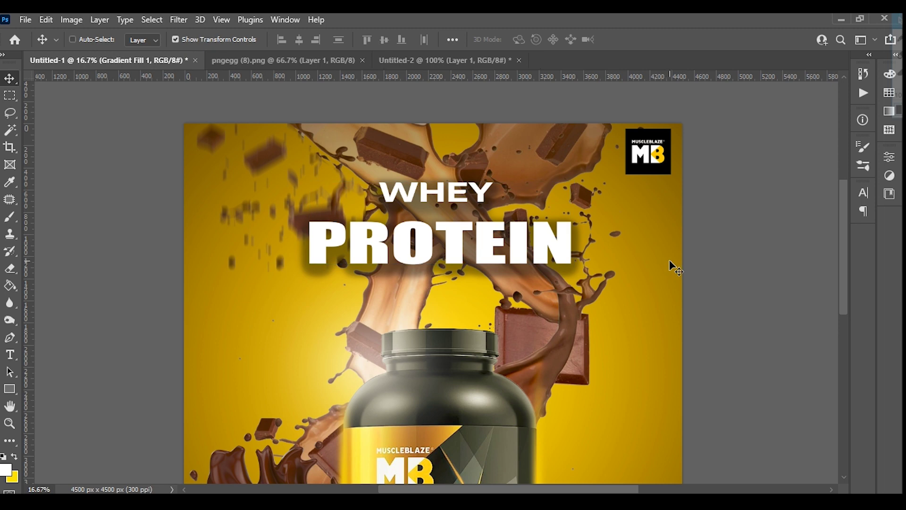
key(ctrl+minus)
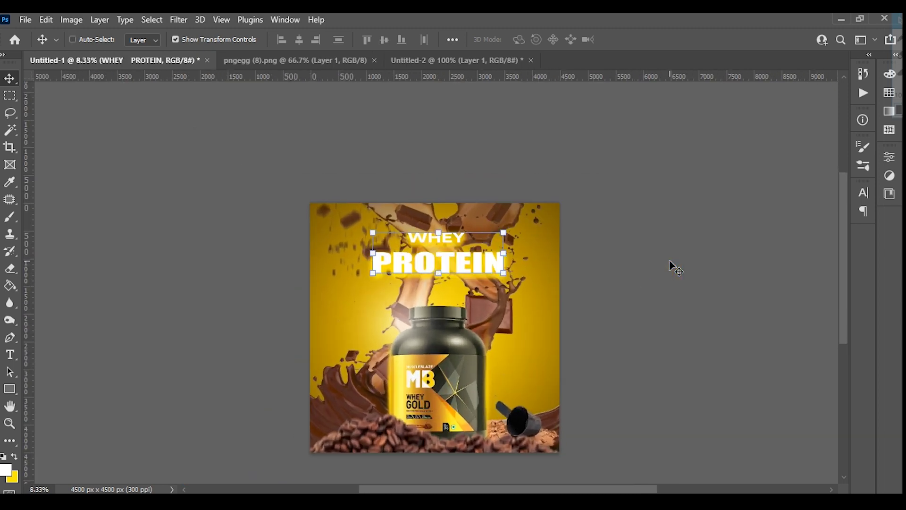
Step: Delete WHEY from the heading so only PROTEIN remains
key(alt+bracketright)
drag(539, 288, 541, 286)
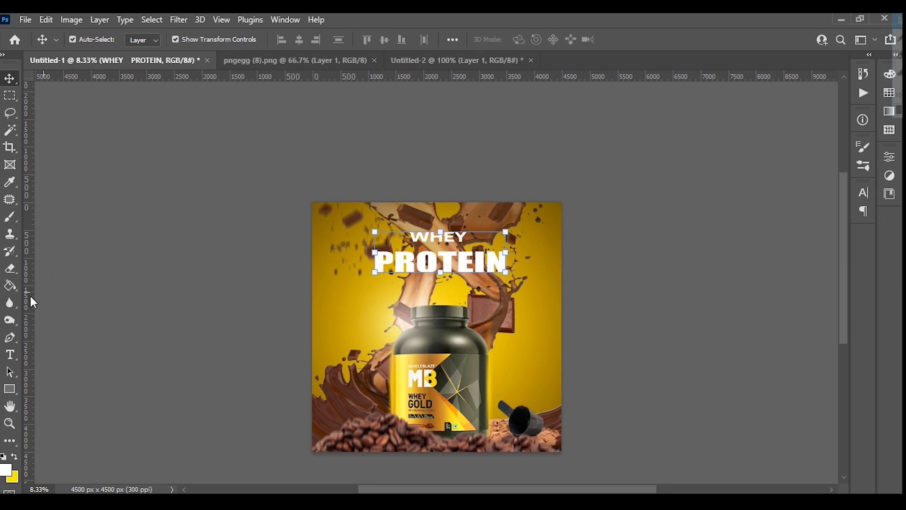
key(t)
click(461, 231)
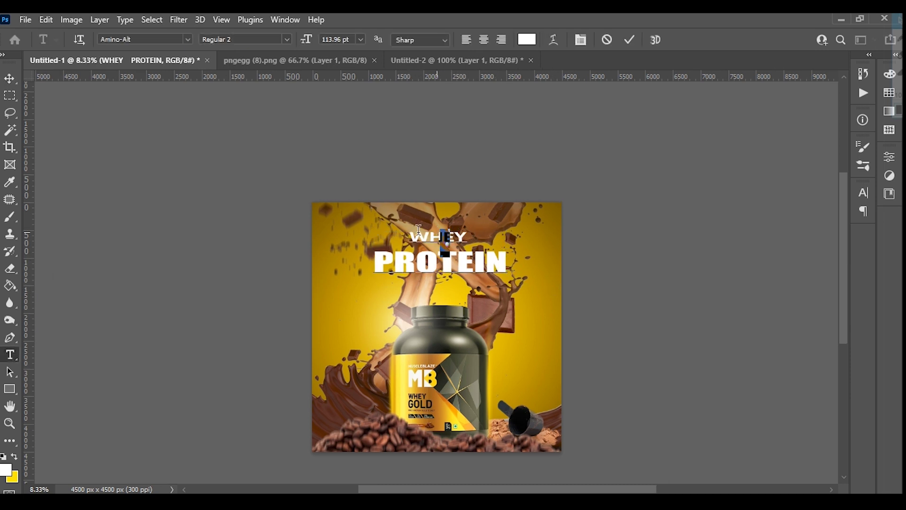
mouse_move(418, 229)
mouse_down()
mouse_move(470, 236)
mouse_move(400, 283)
mouse_up()
key(BackSpace)
key(ctrl+Return)
key(v)
Step: Rotate PROTEIN to run vertically, shrink it slightly and position it along the edge
right_click(426, 295)
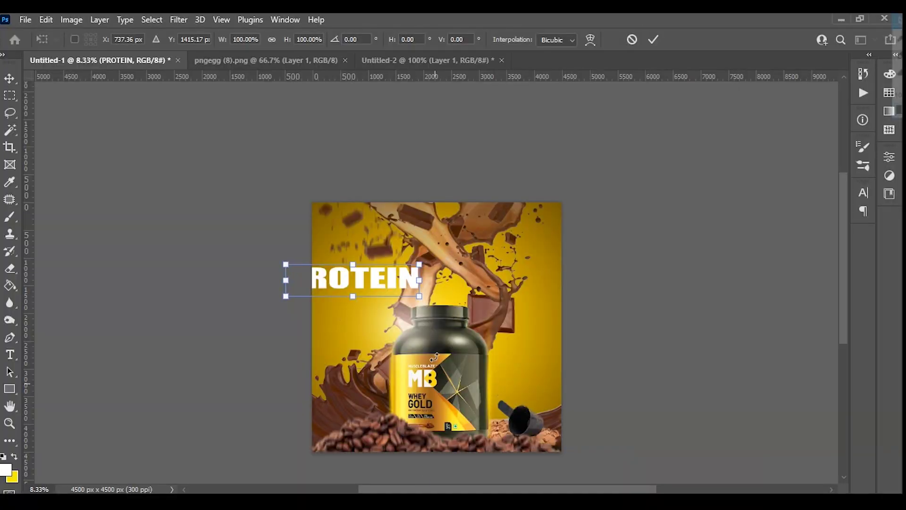
click(486, 262)
key(Return)
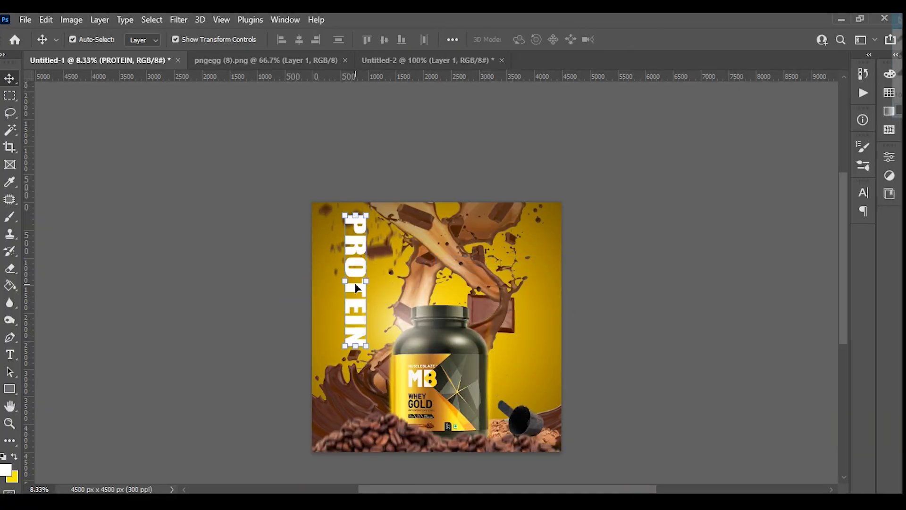
drag(369, 288, 561, 335)
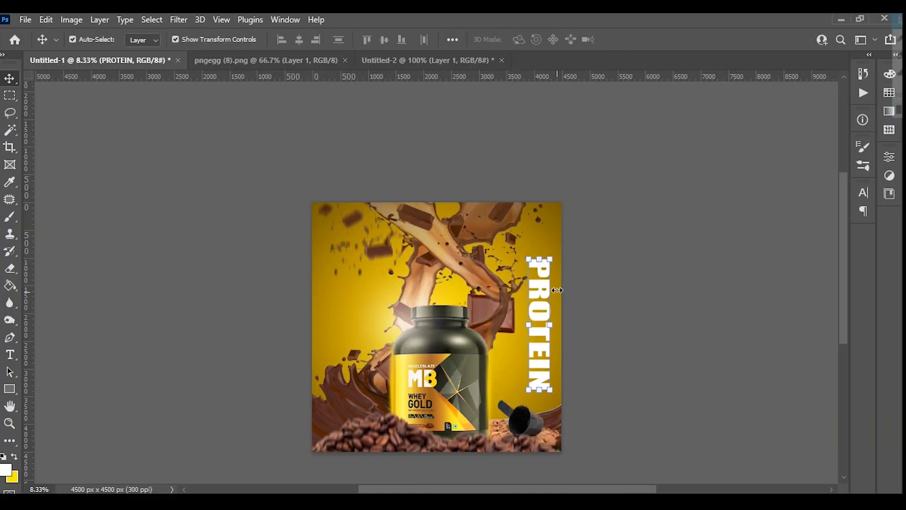
key(ctrl+t)
drag(550, 260, 547, 271)
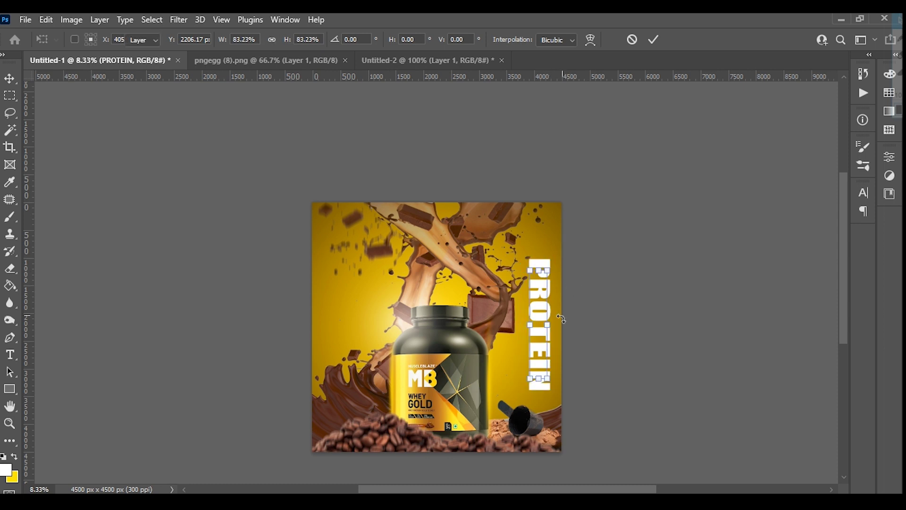
key(Return)
drag(541, 338, 545, 355)
Step: Add a new WHEY text left of the tub and rotate it 90° clockwise
click(10, 354)
click(356, 312)
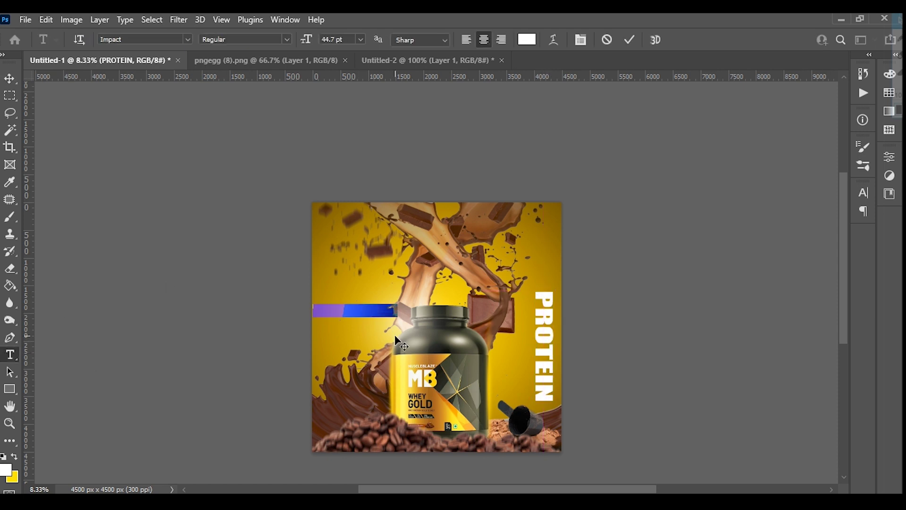
text(WHEY)
click(10, 78)
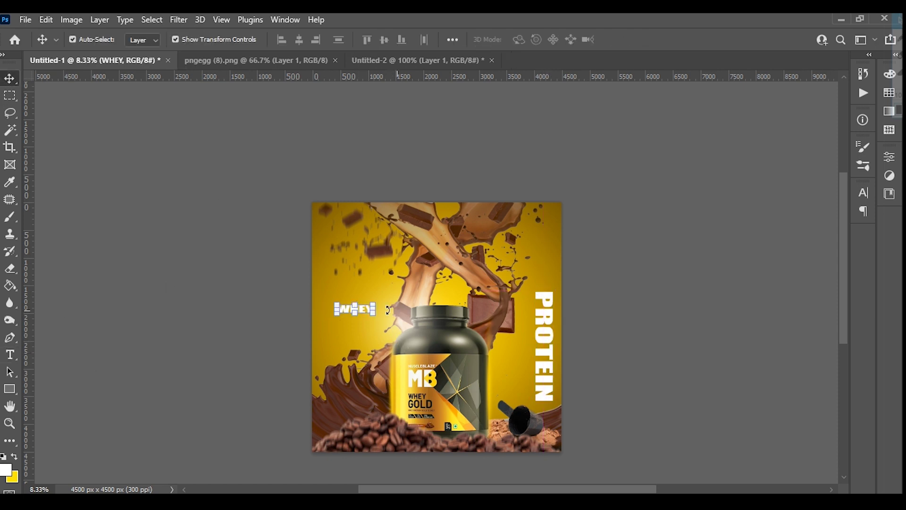
right_click(386, 319)
key(ctrl+t)
right_click(387, 335)
click(419, 286)
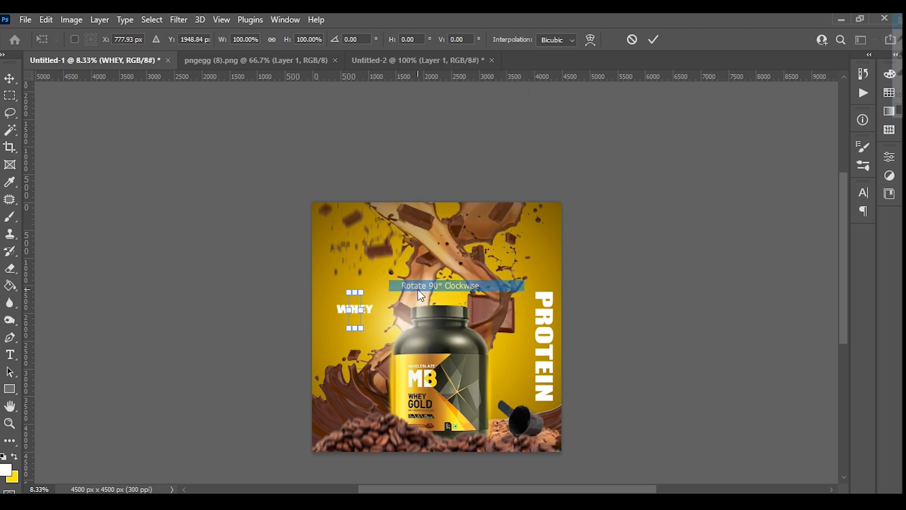
key(Return)
Step: Enlarge the vertical WHEY text along the left edge
key(ctrl+t)
mouse_move(362, 327)
mouse_down()
mouse_move(376, 351)
mouse_move(331, 350)
mouse_up()
key(Return)
key(ctrl+t)
key(Return)
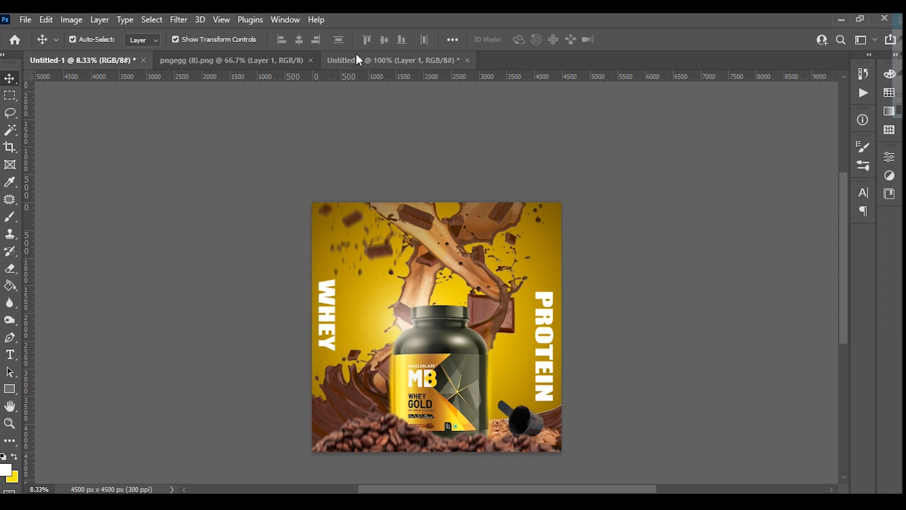
click(359, 59)
click(122, 64)
Step: Shrink the MB logo into the poster's top-right corner, then bring up the Open dialog
mouse_move(526, 210)
mouse_down()
mouse_move(540, 212)
mouse_move(530, 227)
mouse_up()
key(ctrl+t)
key(Return)
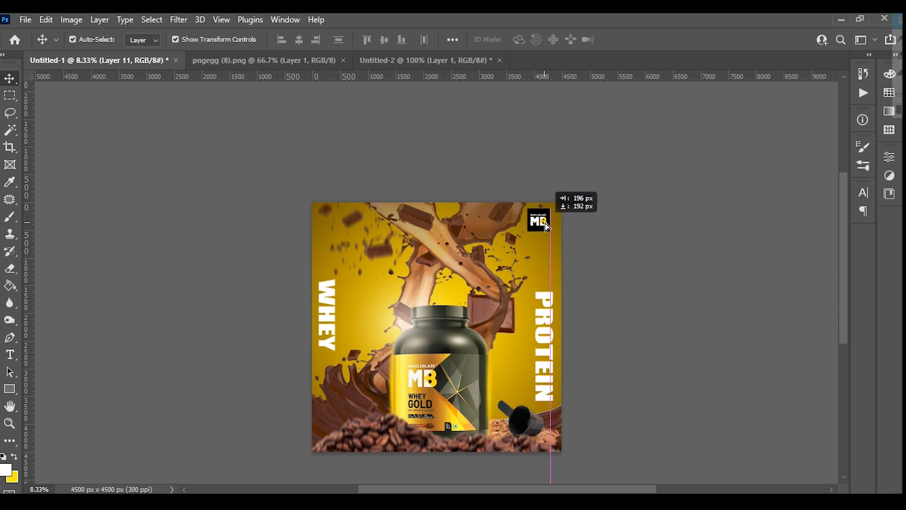
drag(530, 227, 551, 223)
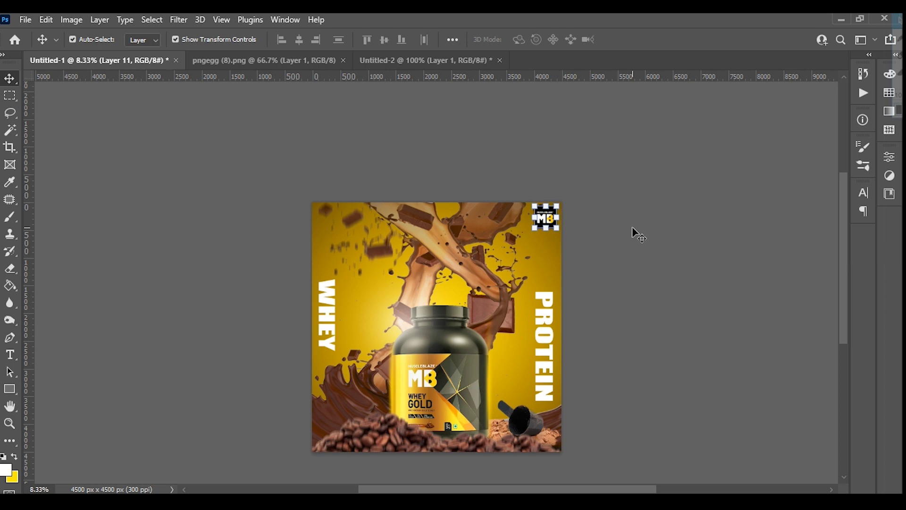
click(638, 234)
drag(462, 296, 473, 284)
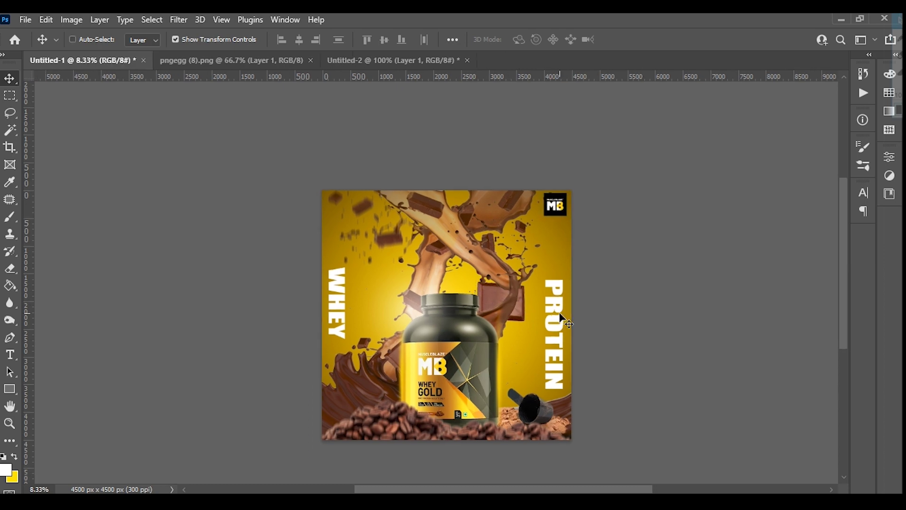
key(ctrl+o)
Step: Open copyright icon 106852 from D:\icons and turn it white with Levels
scroll(164, 354, down, 2)
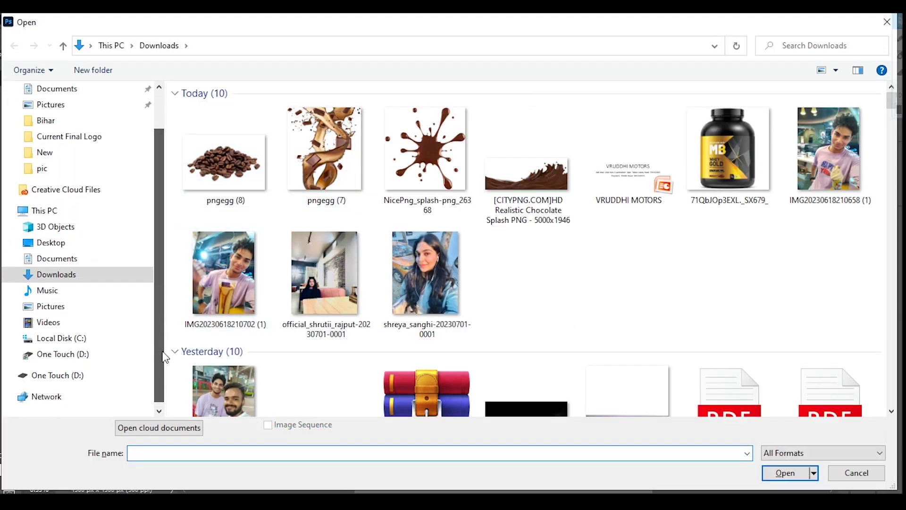
click(58, 375)
double_click(835, 214)
double_click(294, 213)
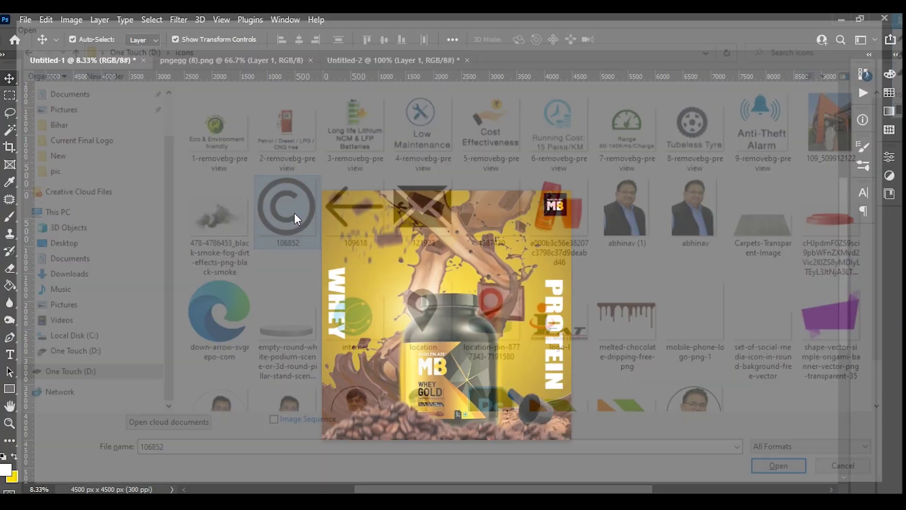
key(ctrl+l)
drag(774, 261, 404, 265)
key(Return)
Step: Move the white copyright icon onto Untitled-1 and shrink it into the bottom-left corner
drag(314, 169, 130, 112)
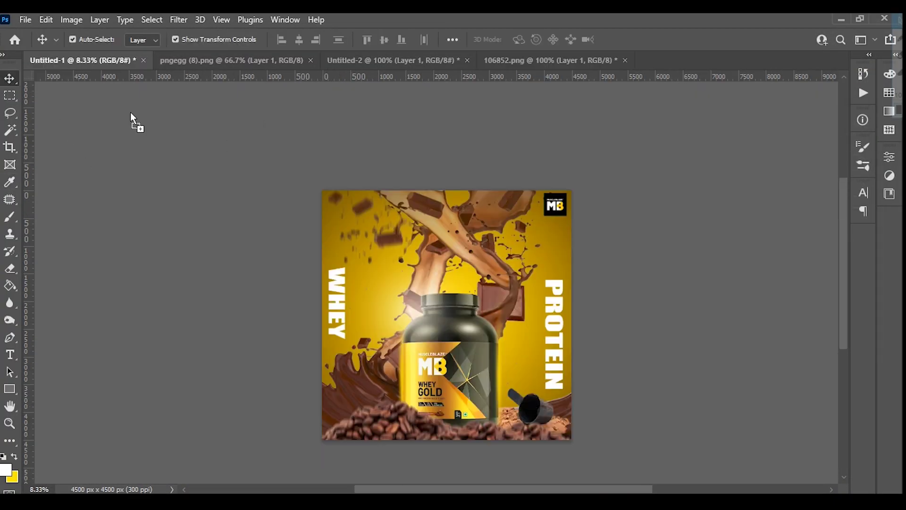
drag(342, 421, 342, 420)
key(ctrl+plus)
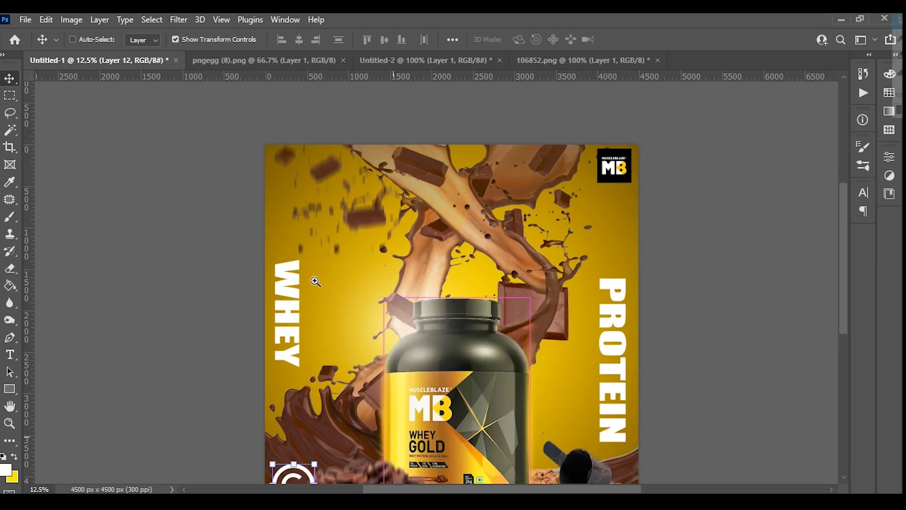
drag(314, 281, 323, 248)
drag(339, 349, 339, 398)
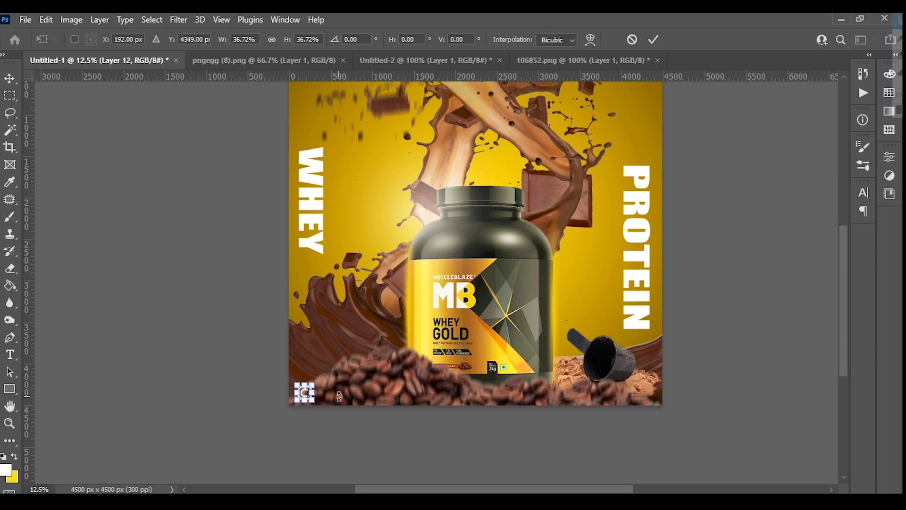
key(Return)
key(ctrl+plus)
key(ctrl+plus)
Step: Type the credit 'VIKK.CAPTURE' beside the copyright icon in a new font
mouse_move(255, 479)
mouse_down()
mouse_move(328, 357)
mouse_move(329, 367)
mouse_up()
key(t)
click(290, 271)
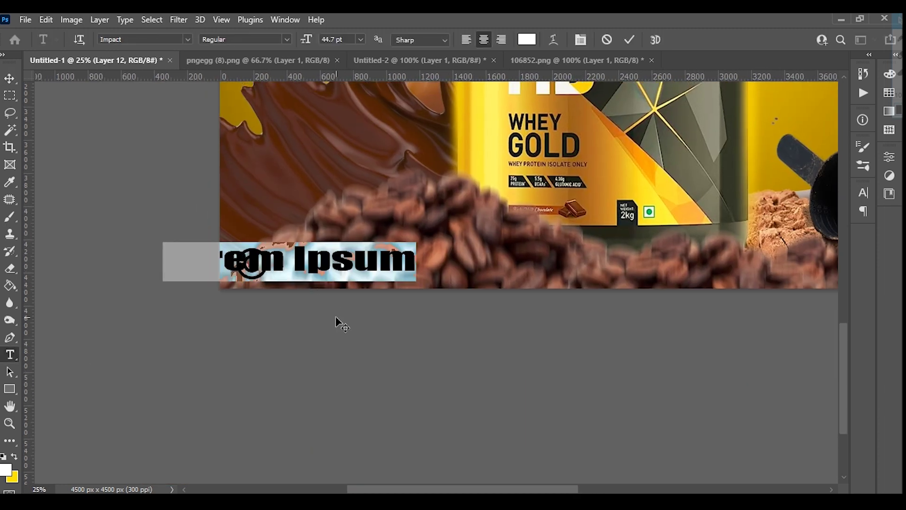
text(vikk)
key(BackSpace)
key(BackSpace)
key(BackSpace)
text(VIK)
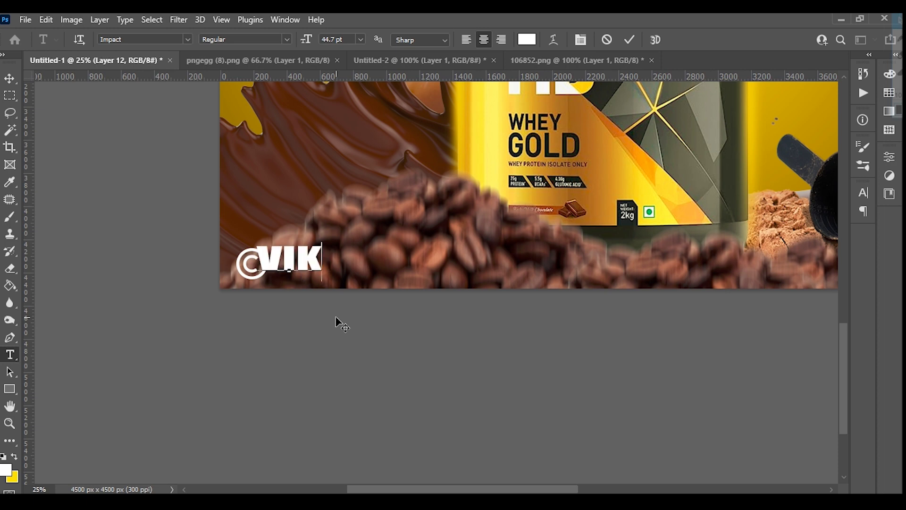
text(K.CAP)
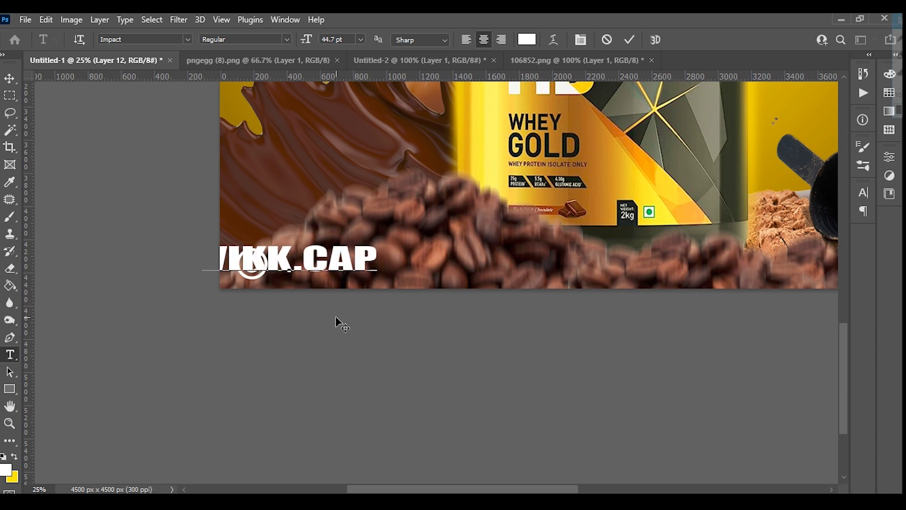
text(TURE)
key(ctrl+a)
click(187, 39)
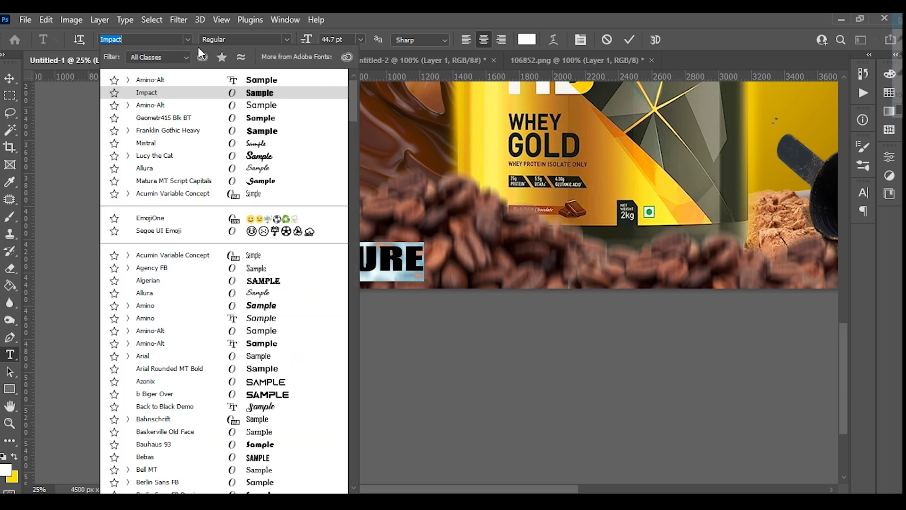
click(292, 106)
click(10, 78)
Step: Move the credit text next to the icon and scale it to about 57%, narrower
drag(386, 260, 487, 265)
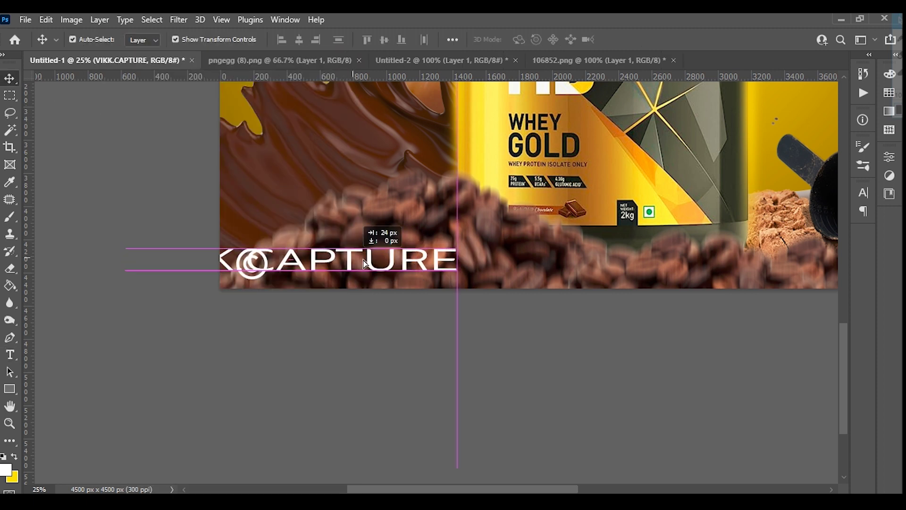
key(ctrl+t)
drag(596, 249, 433, 275)
drag(455, 272, 383, 267)
key(Return)
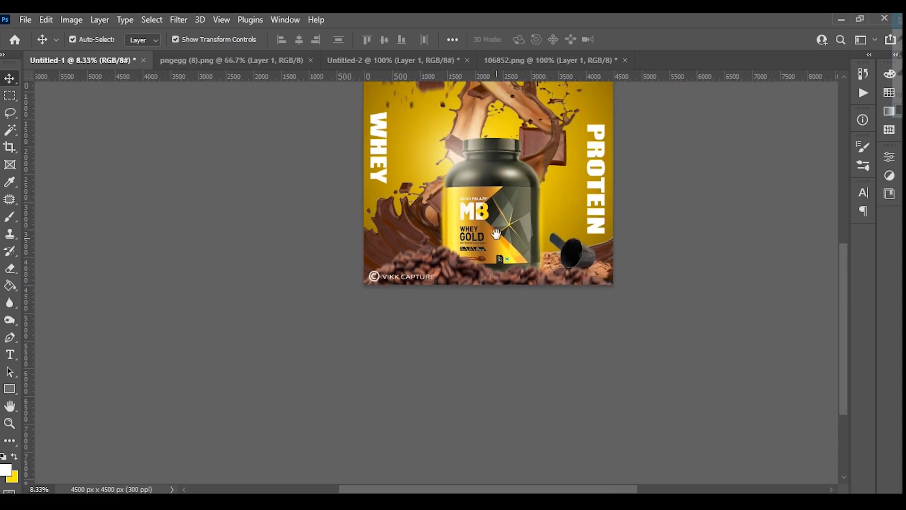
Step: Save the poster to this computer as Untitled-6 in the Desktop vikk folder
click(25, 22)
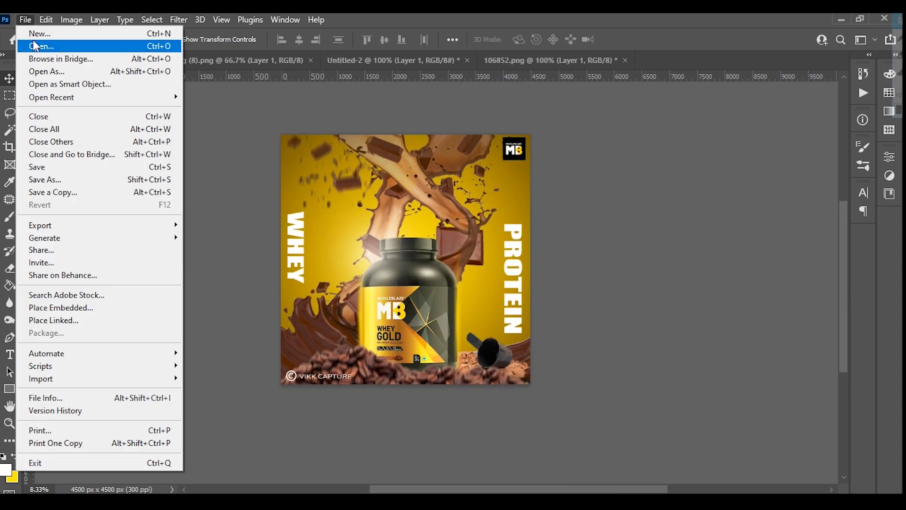
click(40, 179)
click(531, 417)
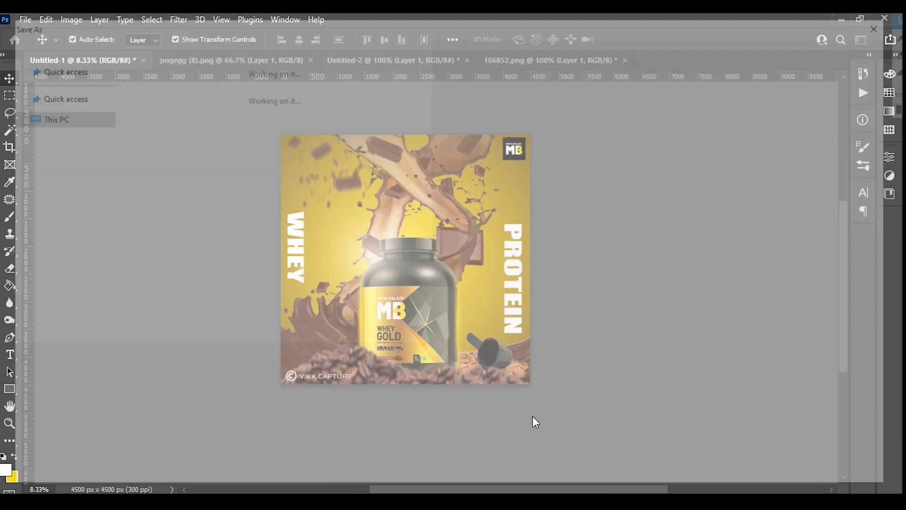
scroll(63, 156, up, 1)
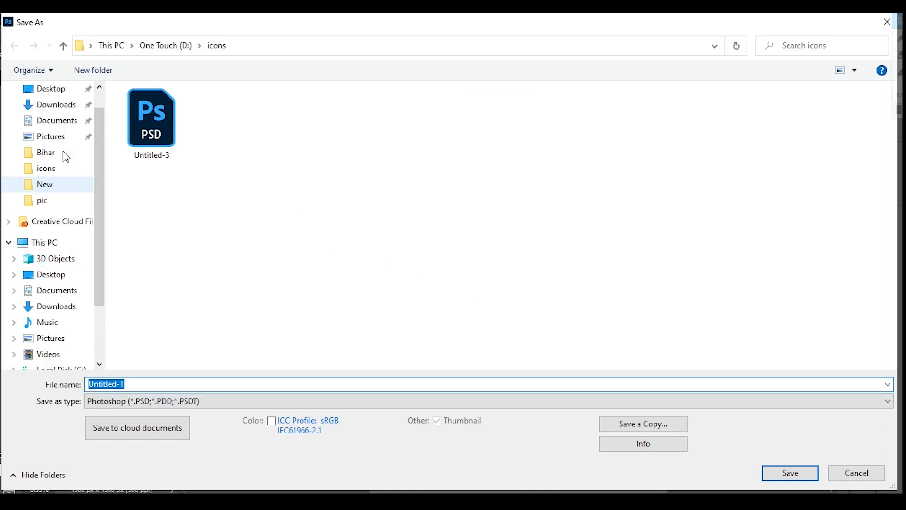
scroll(52, 203, up, 1)
click(54, 225)
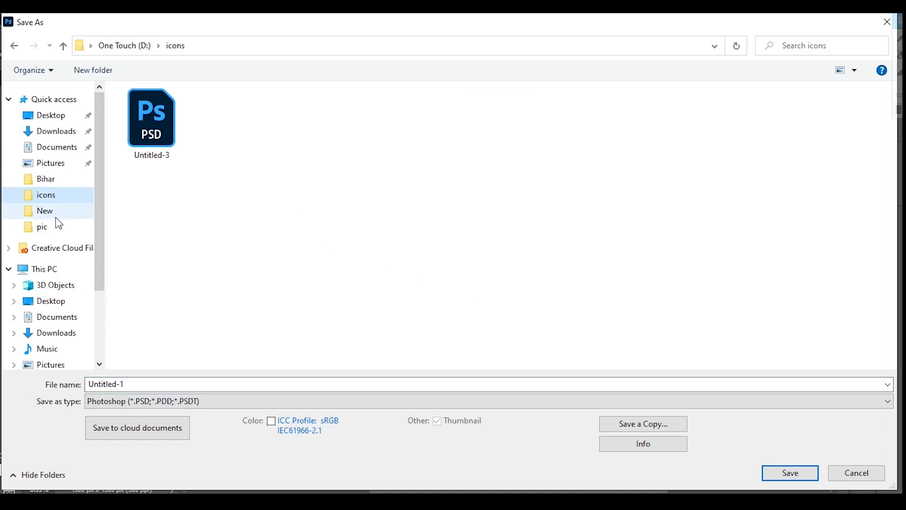
click(190, 45)
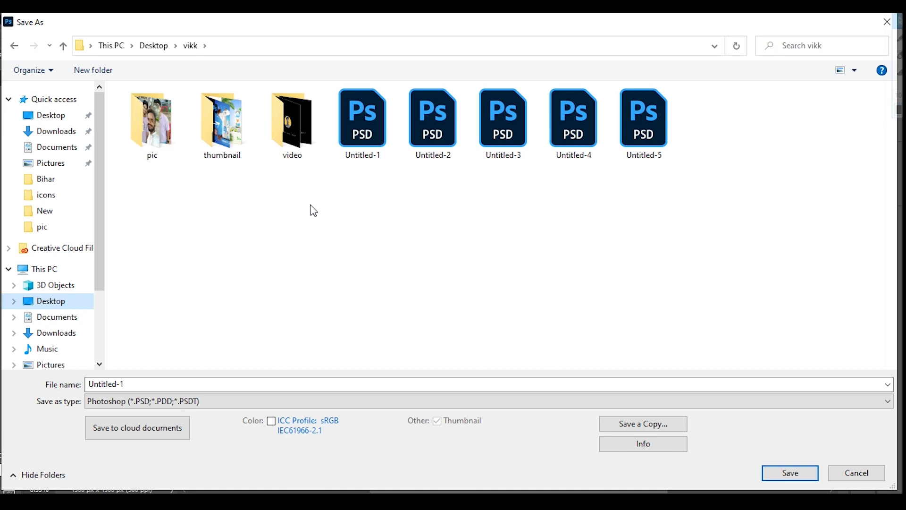
click(165, 383)
text(Untitled-6)
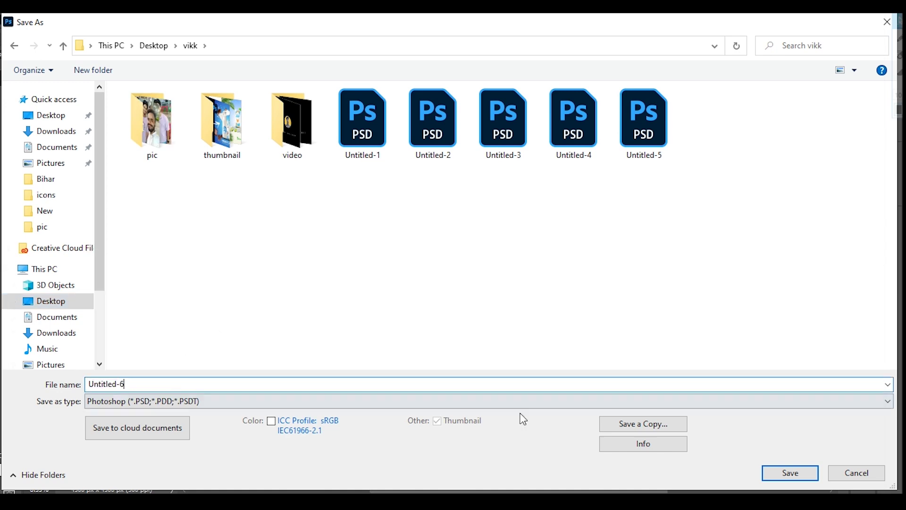
click(779, 472)
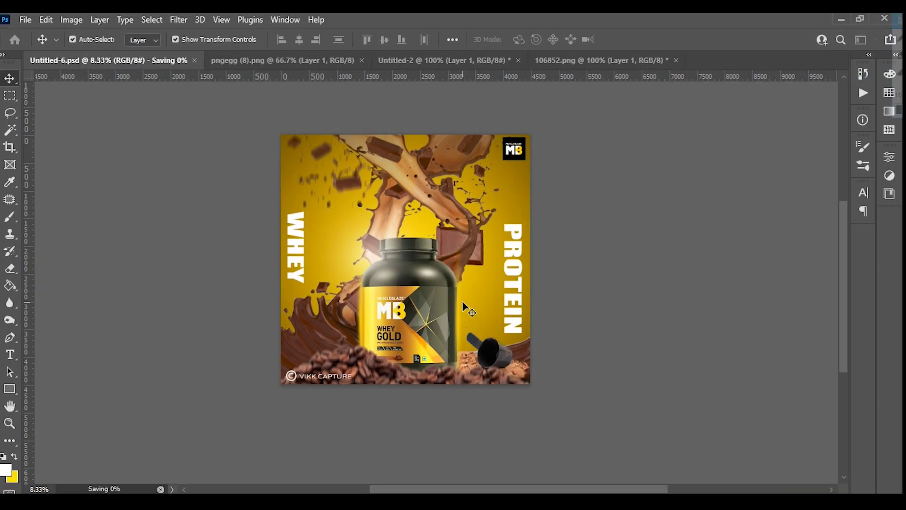